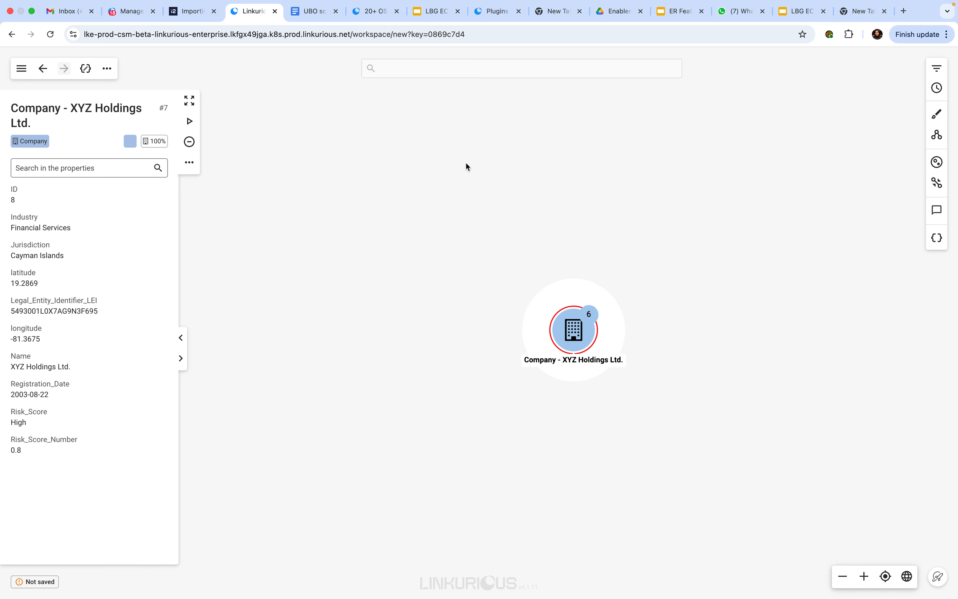
Step: Run an advanced node search for "x" and restrict the results to the Company category
{"action": "mouse_move", "coordinate": [561, 61]}
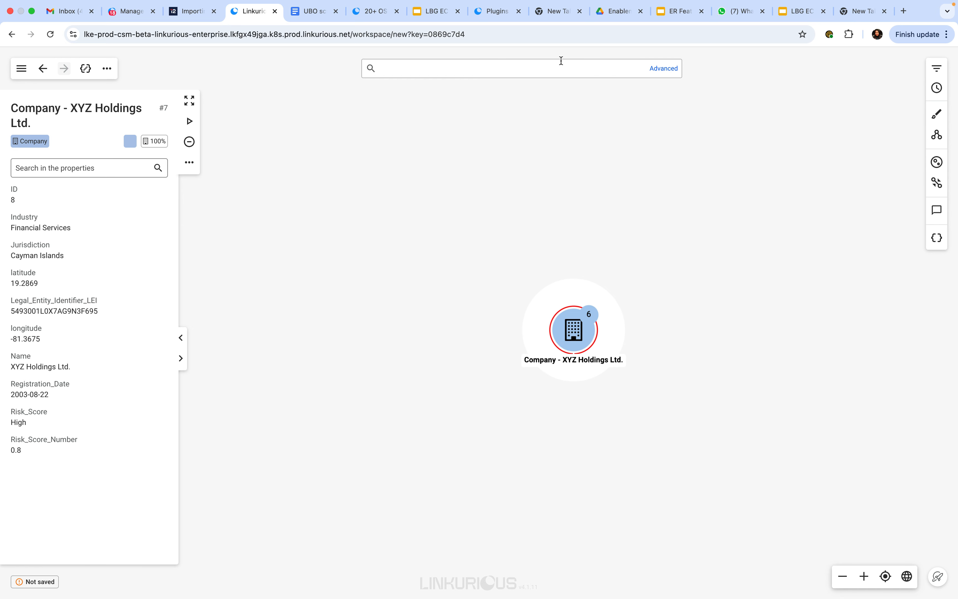
{"action": "left_click", "coordinate": [661, 69]}
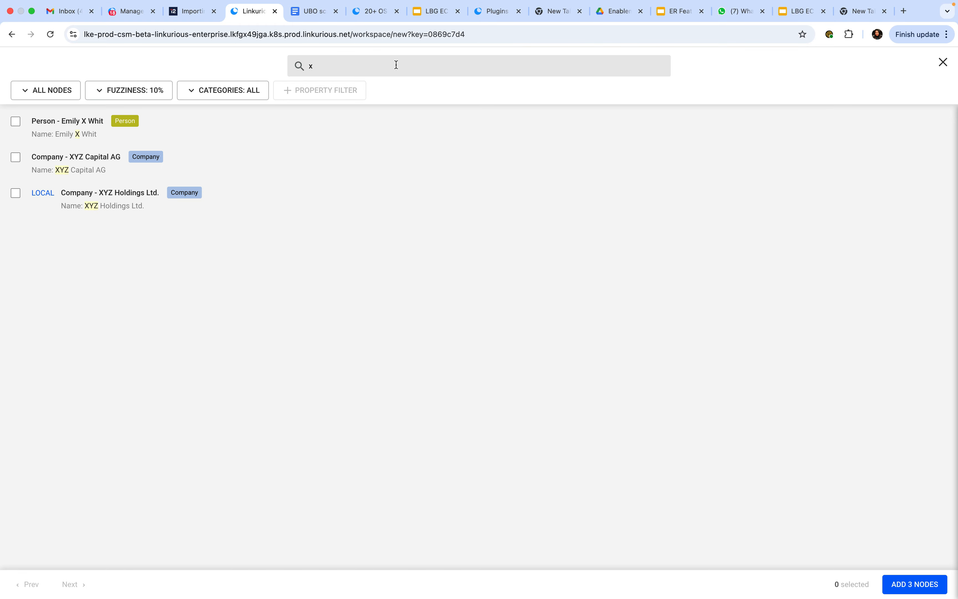
{"action": "left_click", "coordinate": [120, 91]}
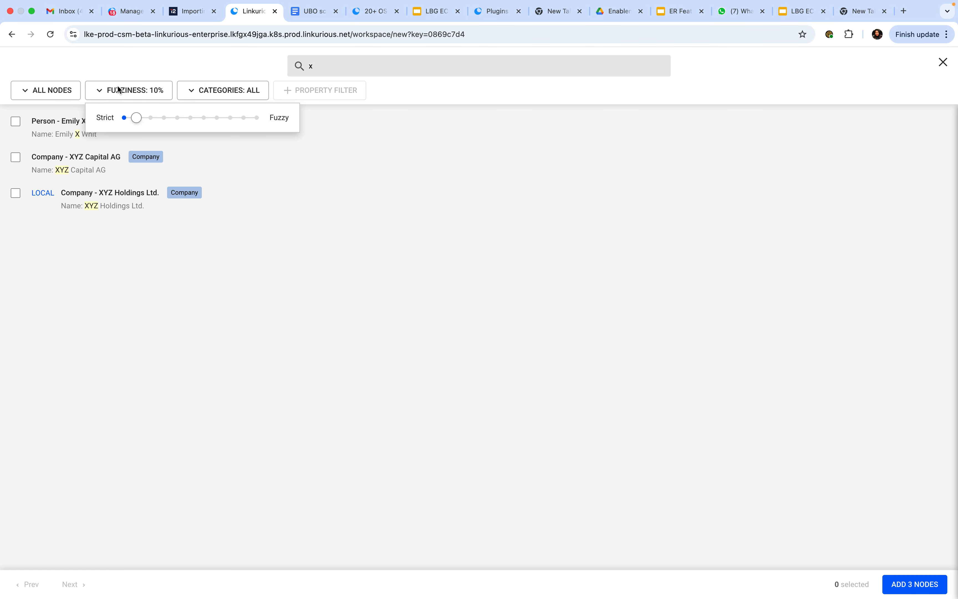
{"action": "left_click", "coordinate": [215, 93]}
{"action": "left_click", "coordinate": [214, 93]}
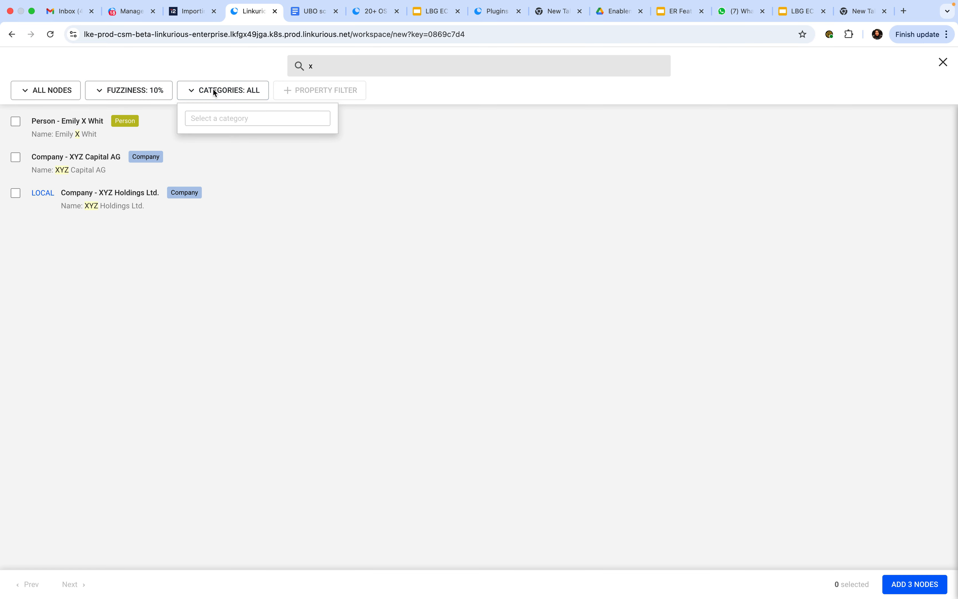
{"action": "left_click", "coordinate": [213, 117]}
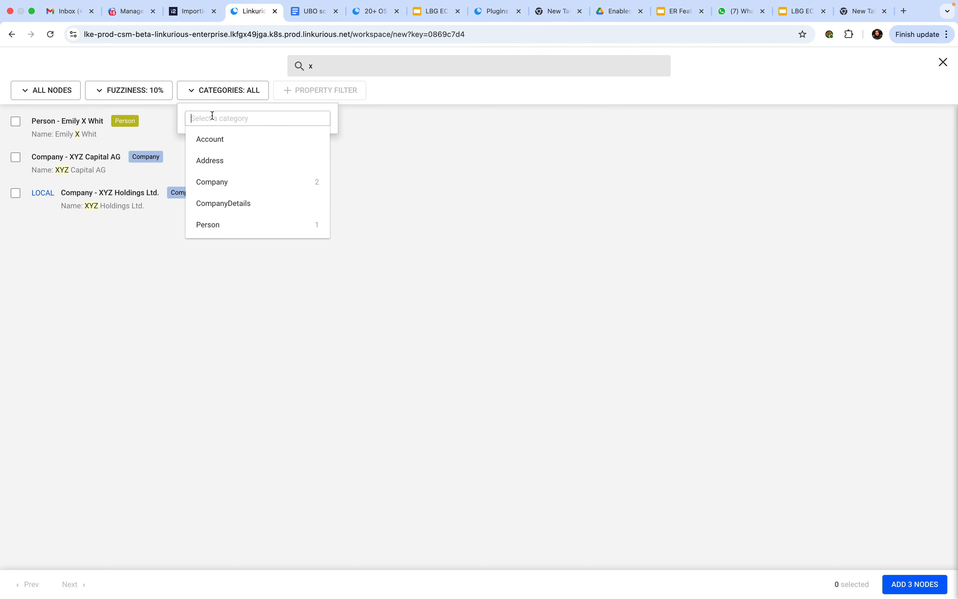
{"action": "left_click", "coordinate": [225, 183]}
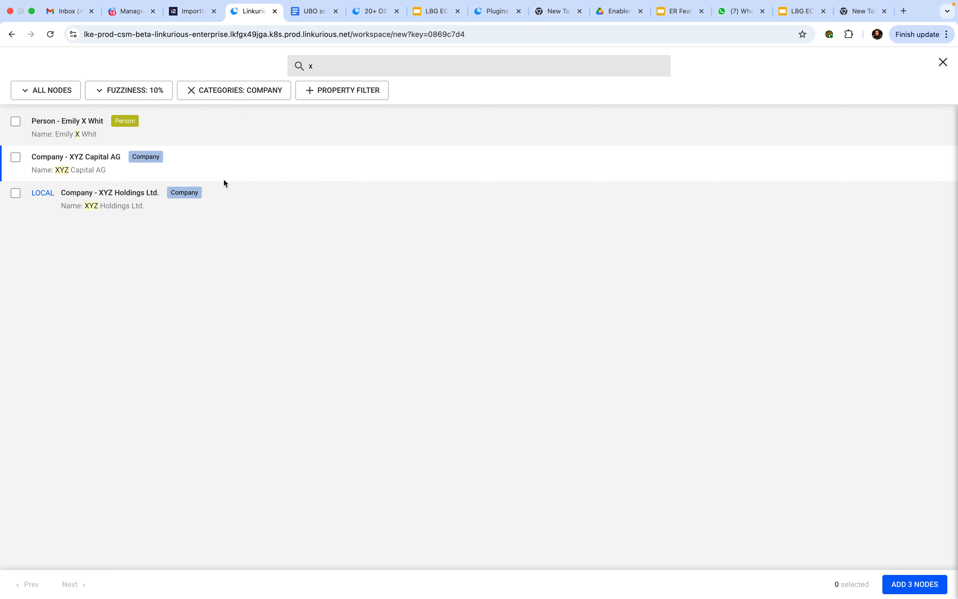
Step: Filter the company results by Industry "financial services" and add XYZ Holdings Ltd. to the workspace
{"action": "left_click", "coordinate": [350, 94]}
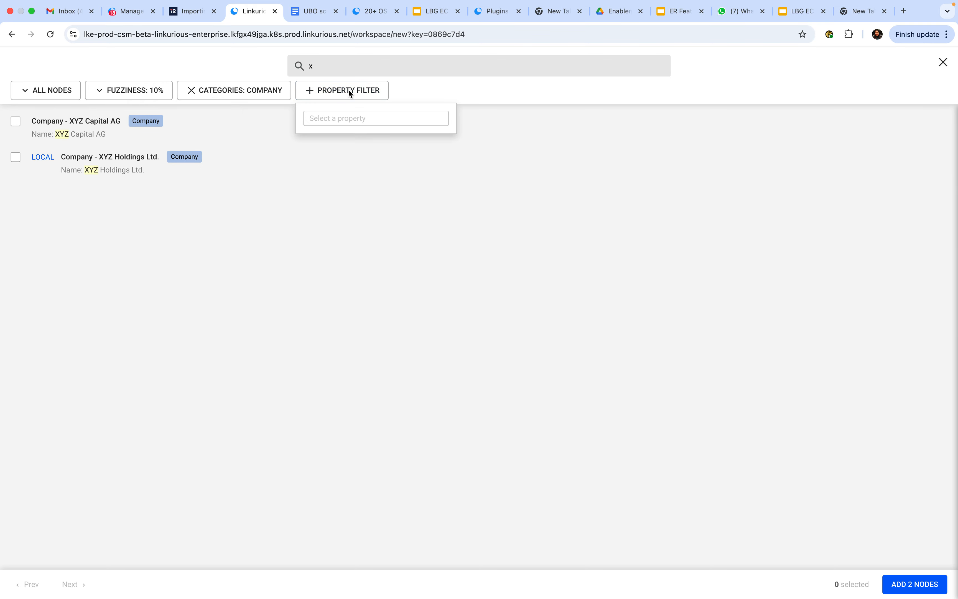
{"action": "left_click", "coordinate": [344, 120]}
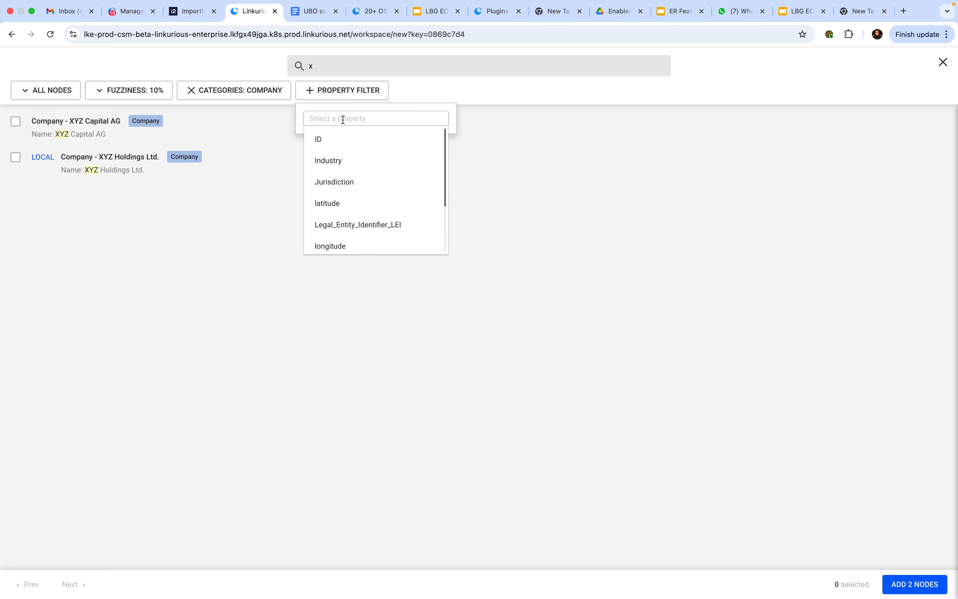
{"action": "left_click", "coordinate": [355, 160]}
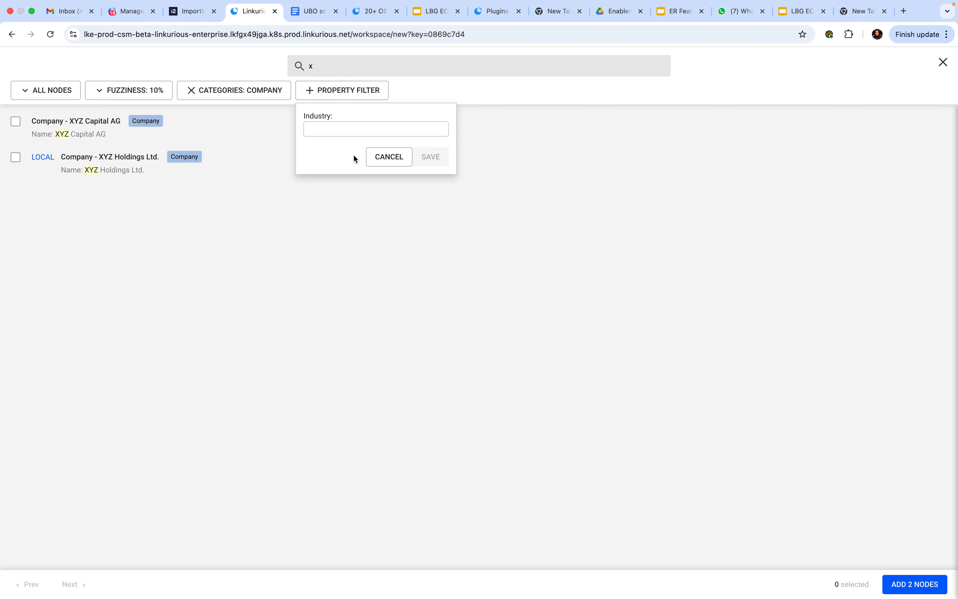
{"action": "left_click", "coordinate": [327, 126]}
{"action": "left_click", "coordinate": [381, 154]}
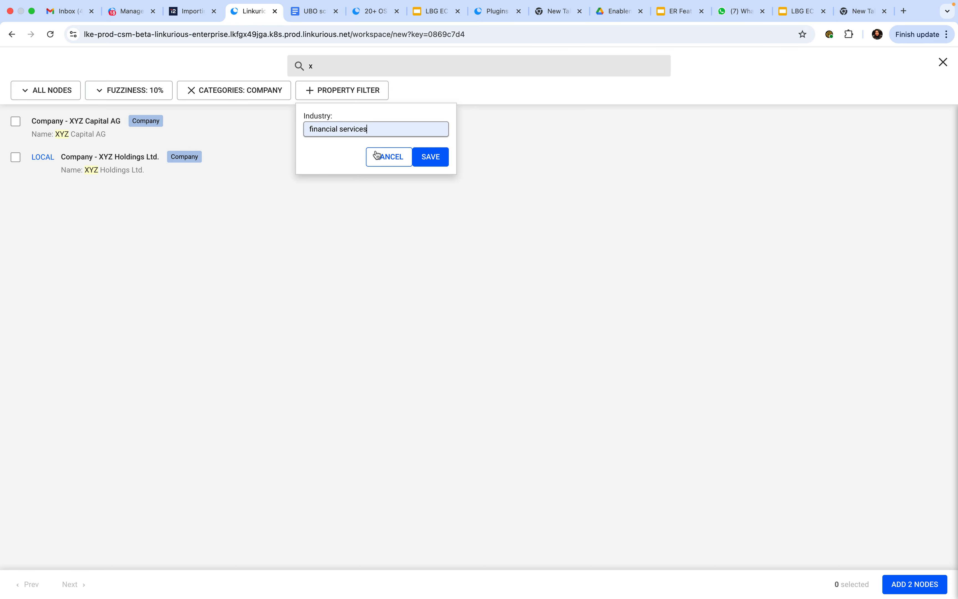
{"action": "left_click", "coordinate": [434, 157]}
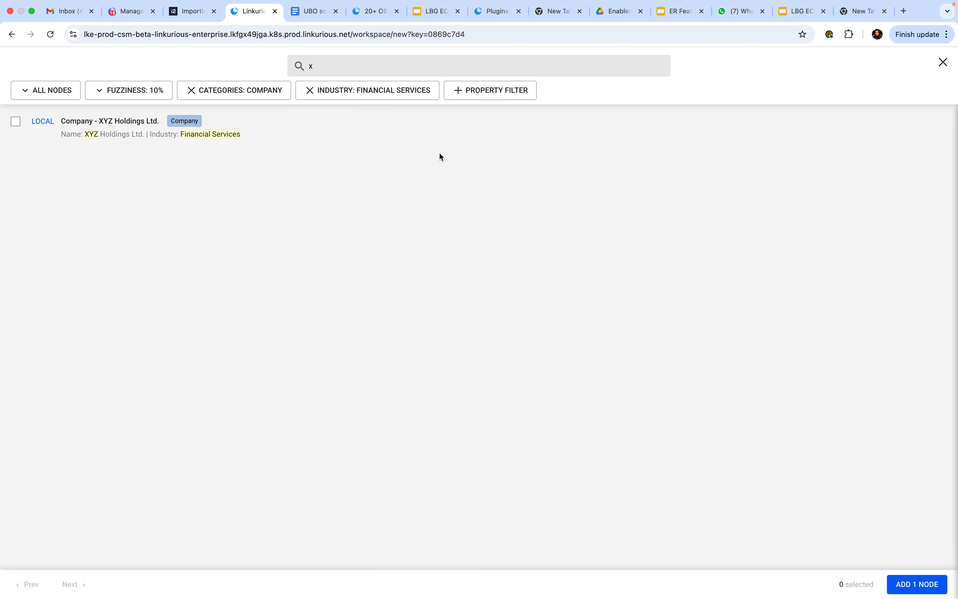
{"action": "left_click", "coordinate": [17, 121]}
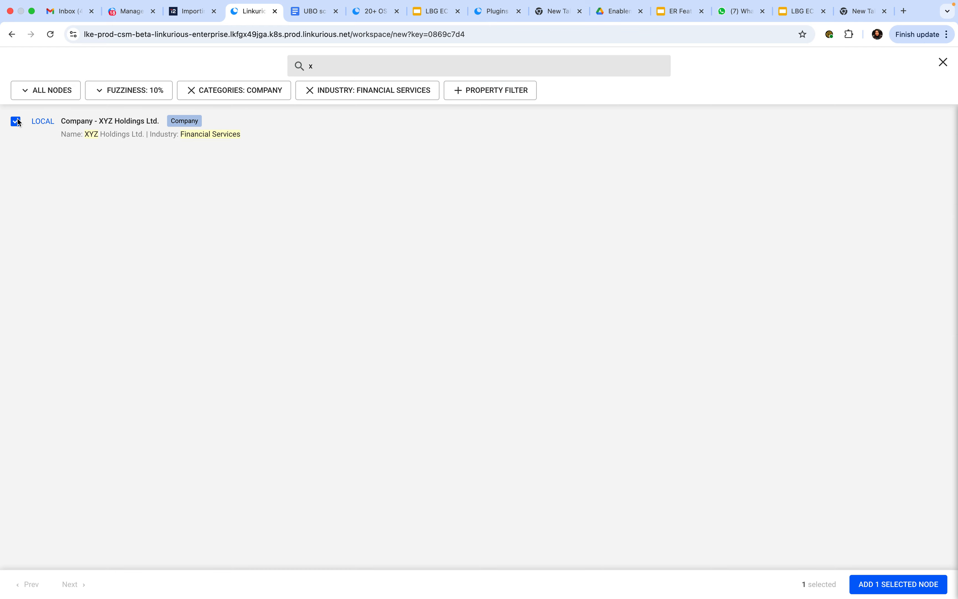
{"action": "left_click", "coordinate": [885, 584]}
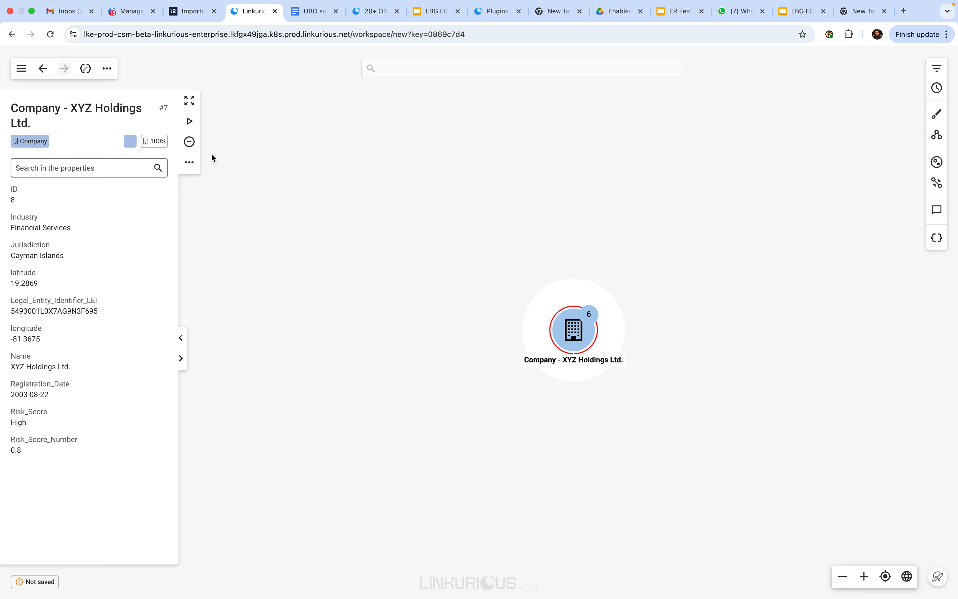
Step: Remove XYZ Holdings Ltd. from the workspace and start a no-code query on the Person category
{"action": "left_click", "coordinate": [190, 143]}
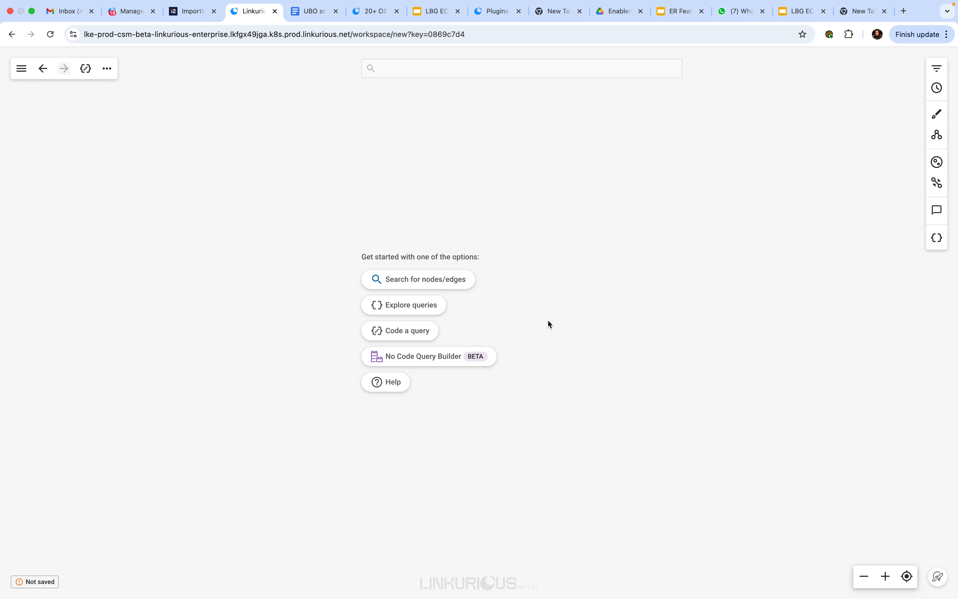
{"action": "left_click", "coordinate": [429, 359]}
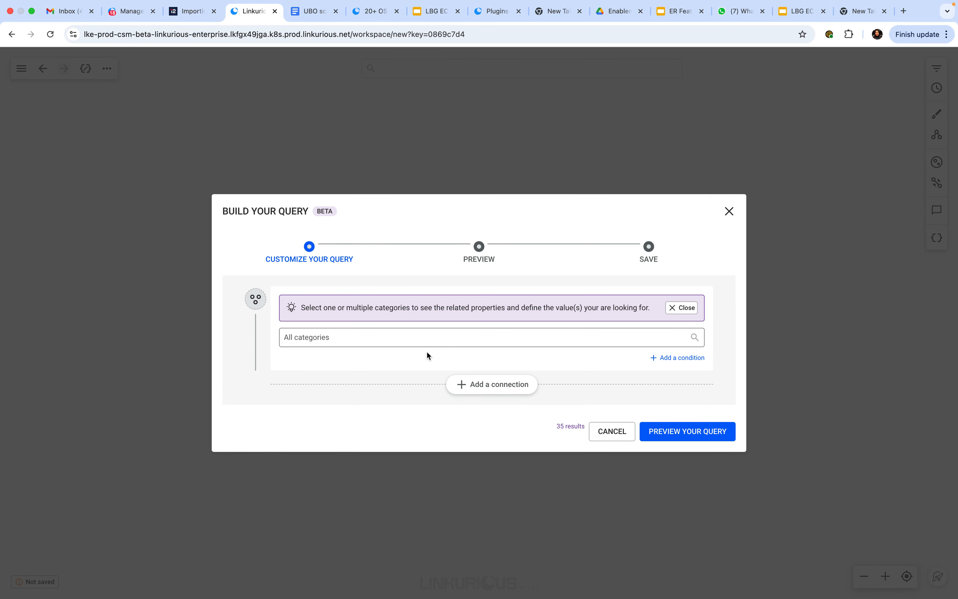
{"action": "left_click", "coordinate": [408, 340]}
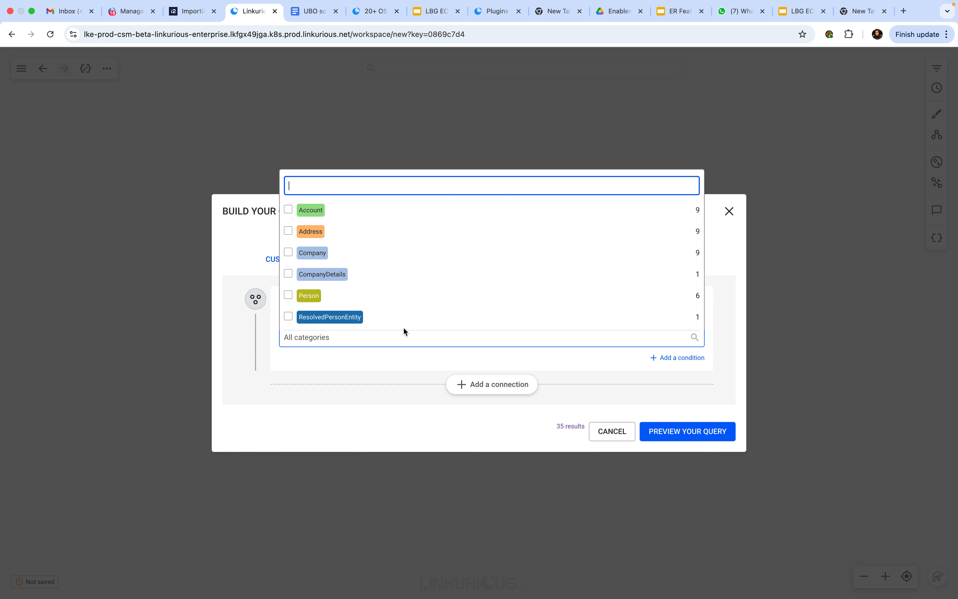
{"action": "left_click", "coordinate": [311, 298]}
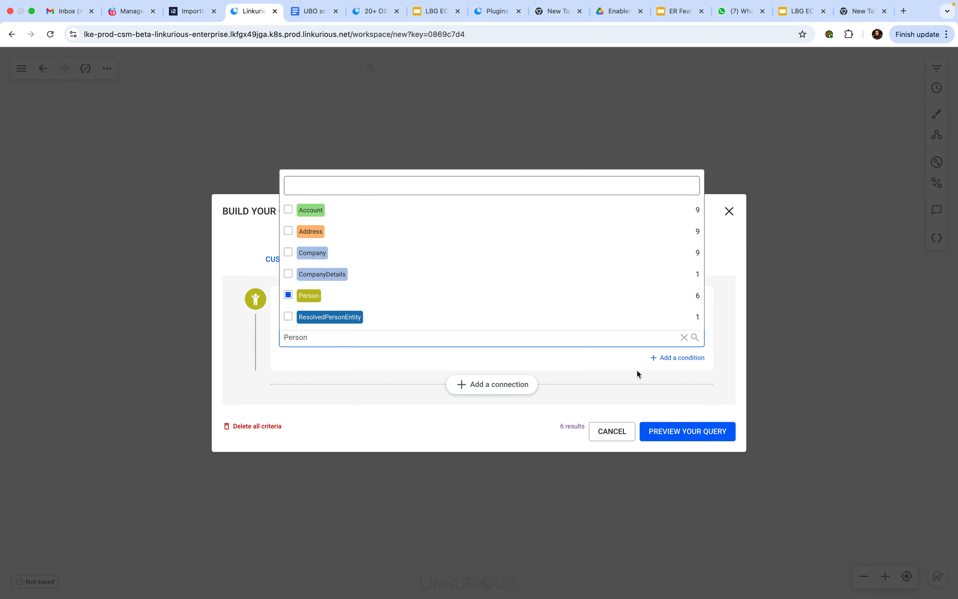
Step: Add a condition to the Person block requiring that Risk_Score is not null
{"action": "left_click", "coordinate": [666, 359]}
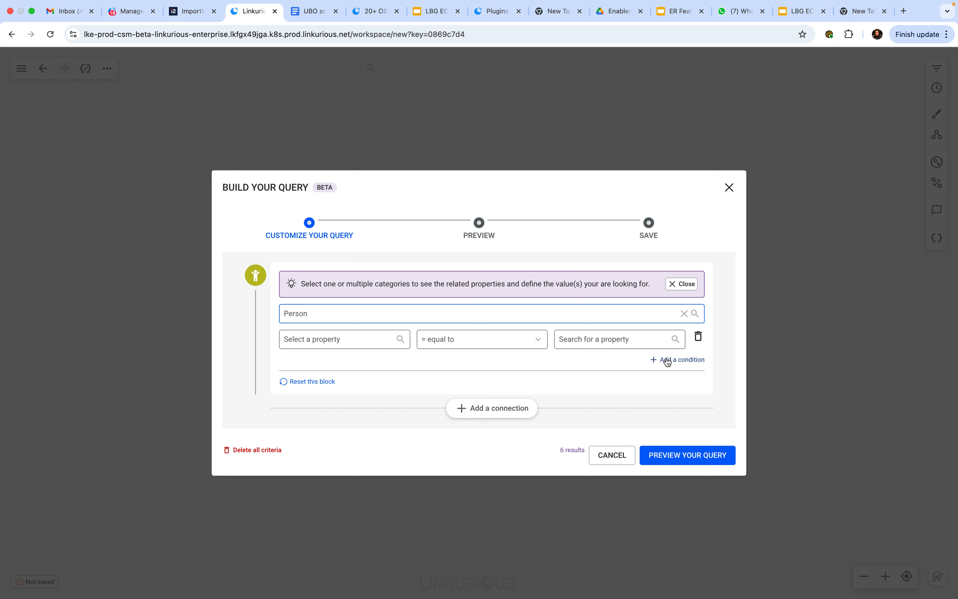
{"action": "left_click", "coordinate": [323, 340]}
{"action": "left_click", "coordinate": [318, 277]}
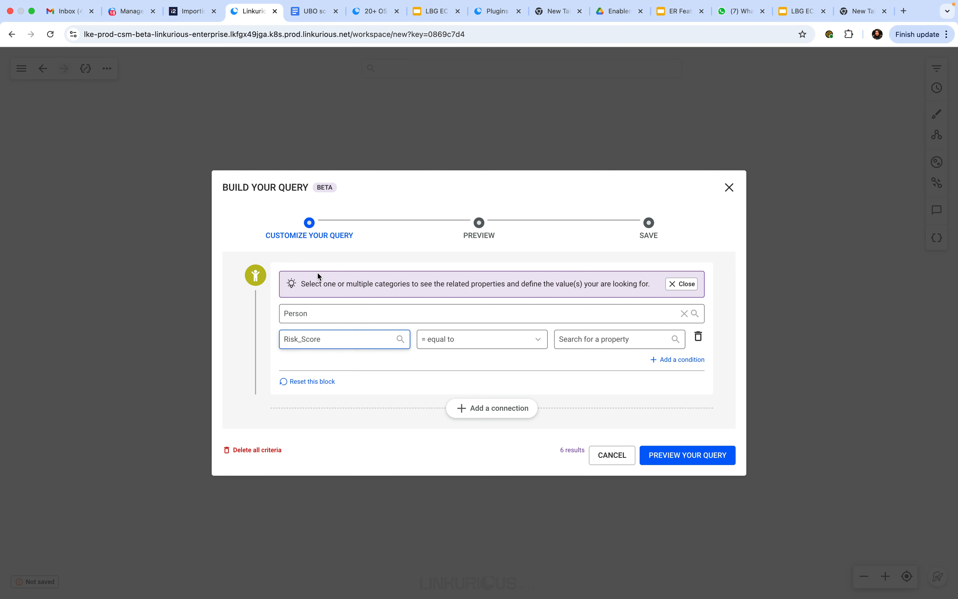
{"action": "left_click", "coordinate": [463, 341]}
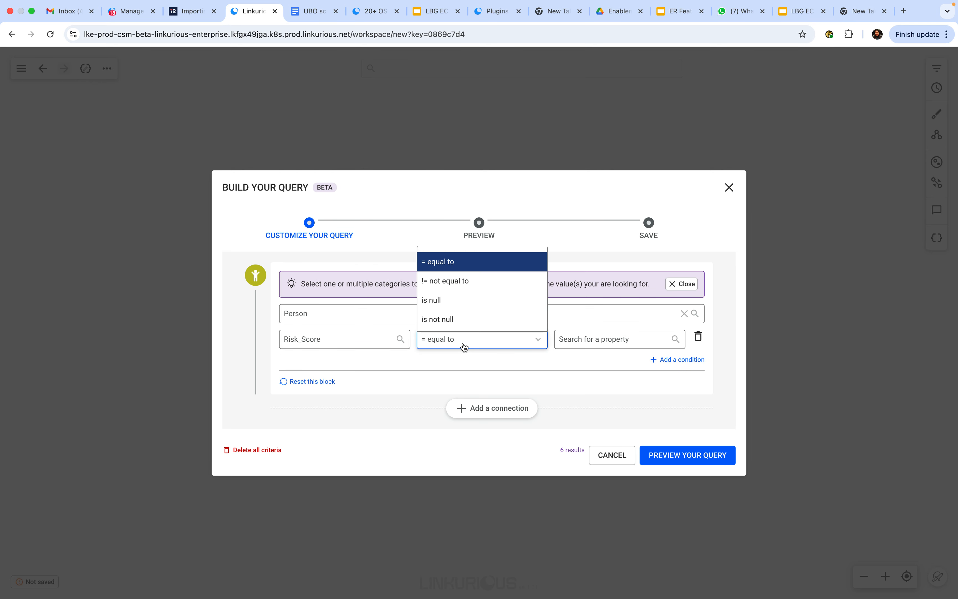
{"action": "left_click", "coordinate": [471, 320]}
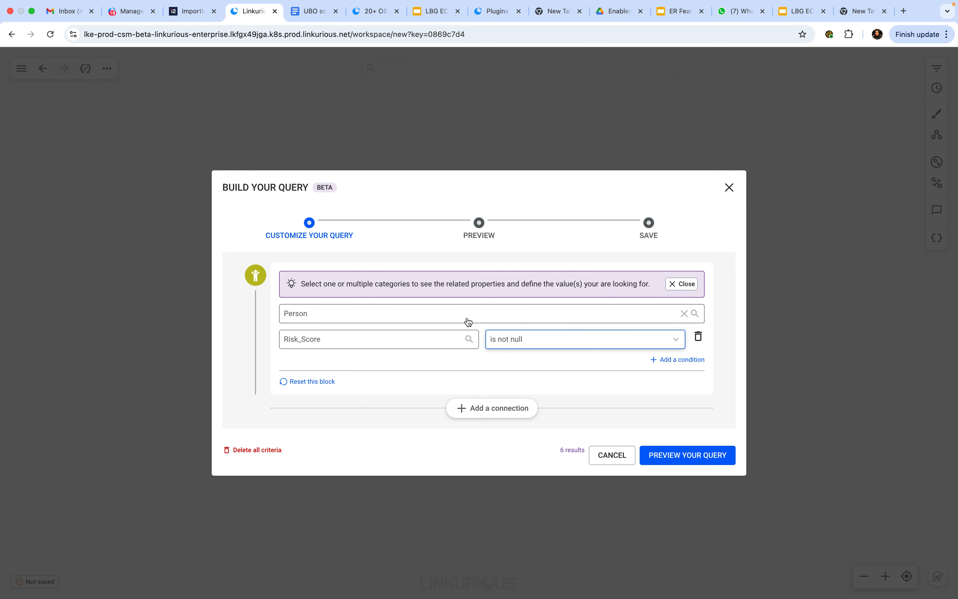
Step: Add a BENEFICIAL_OWNER_OF connection from the Person block to the Company category
{"action": "left_click", "coordinate": [484, 407]}
{"action": "left_click", "coordinate": [332, 347]}
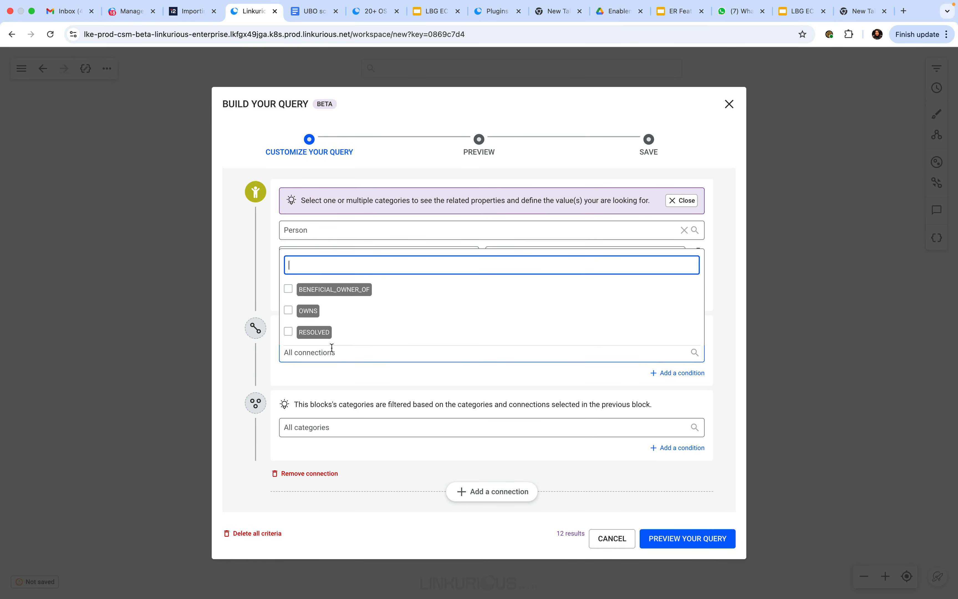
{"action": "left_click", "coordinate": [329, 285]}
{"action": "left_click", "coordinate": [348, 427]}
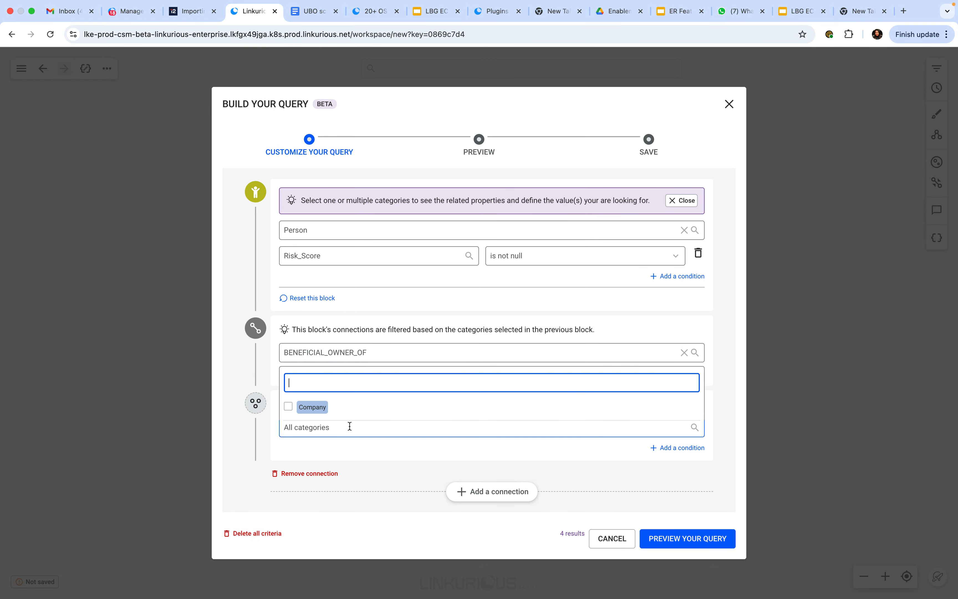
{"action": "left_click", "coordinate": [316, 412]}
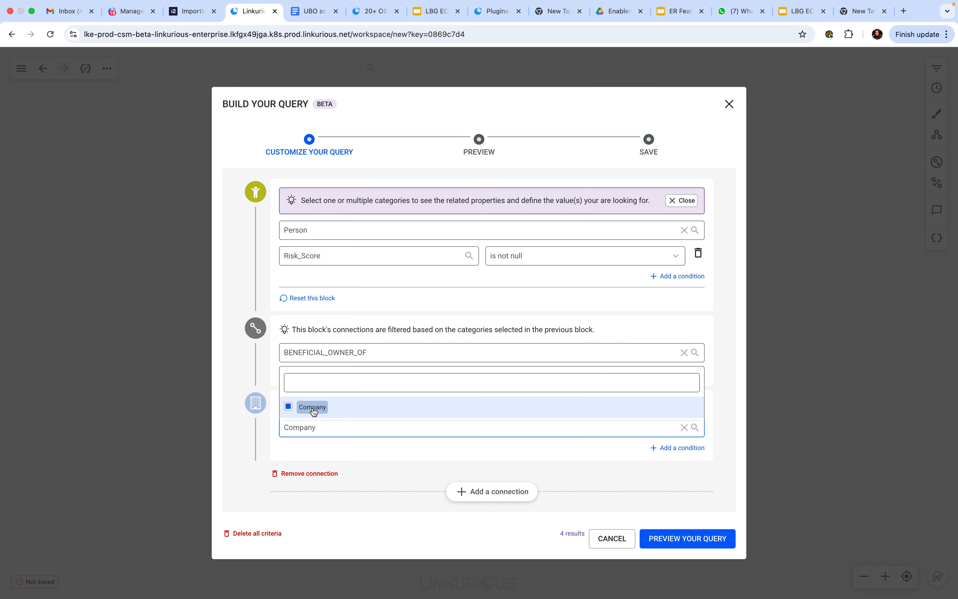
{"action": "left_click", "coordinate": [338, 454]}
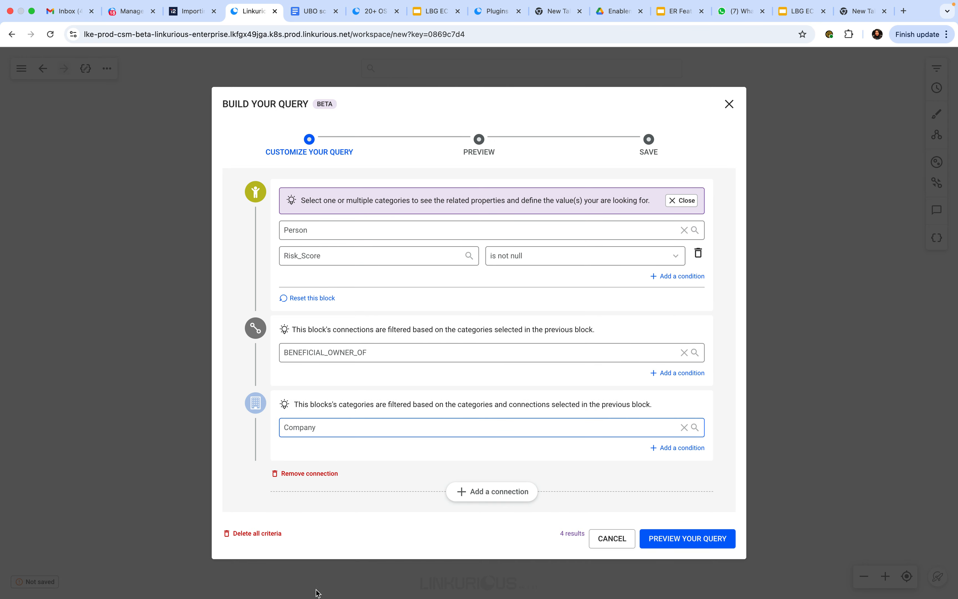
Step: Preview the query results and add them to the workspace without saving the query
{"action": "left_click", "coordinate": [673, 542]}
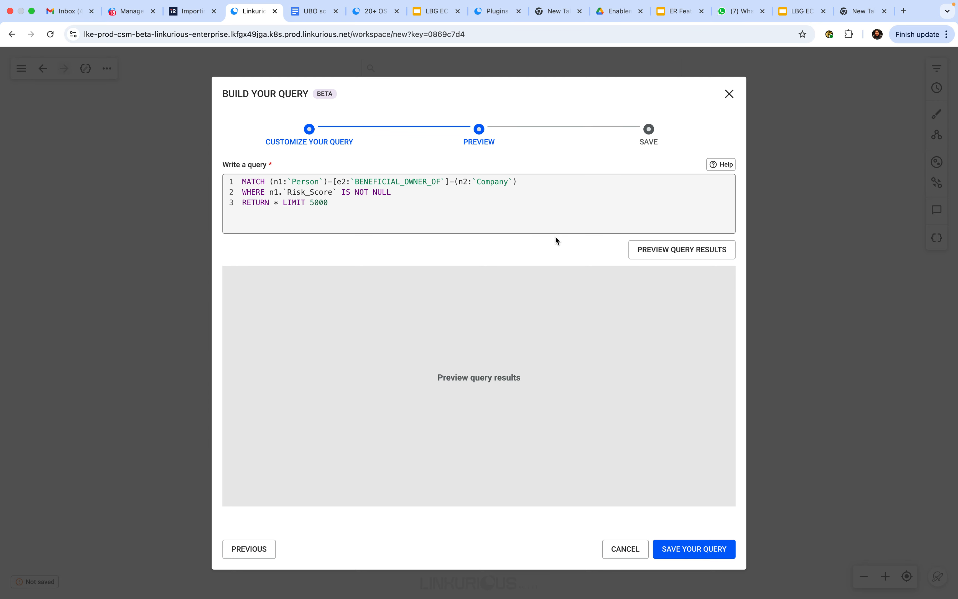
{"action": "left_click", "coordinate": [654, 254]}
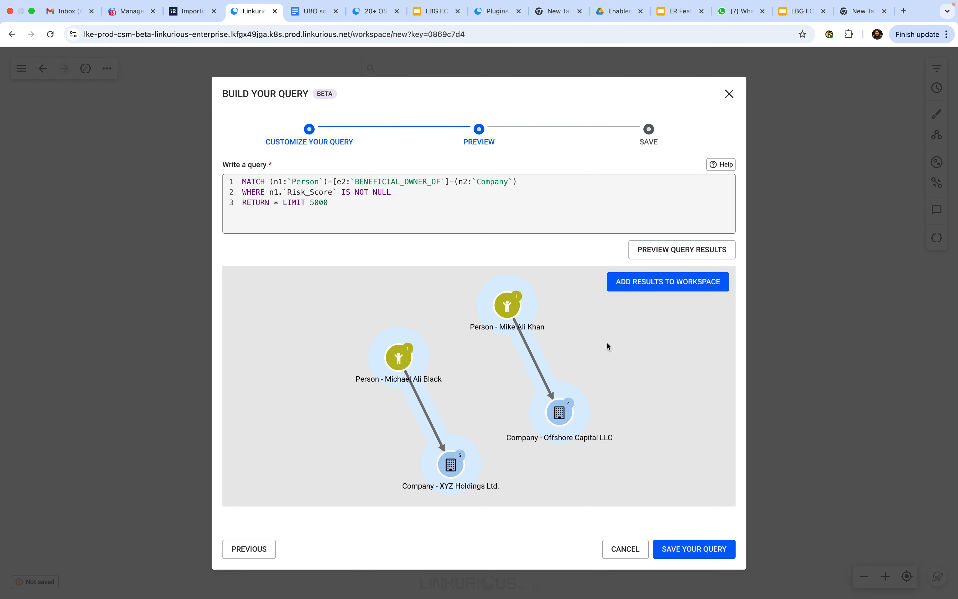
{"action": "left_click", "coordinate": [648, 286]}
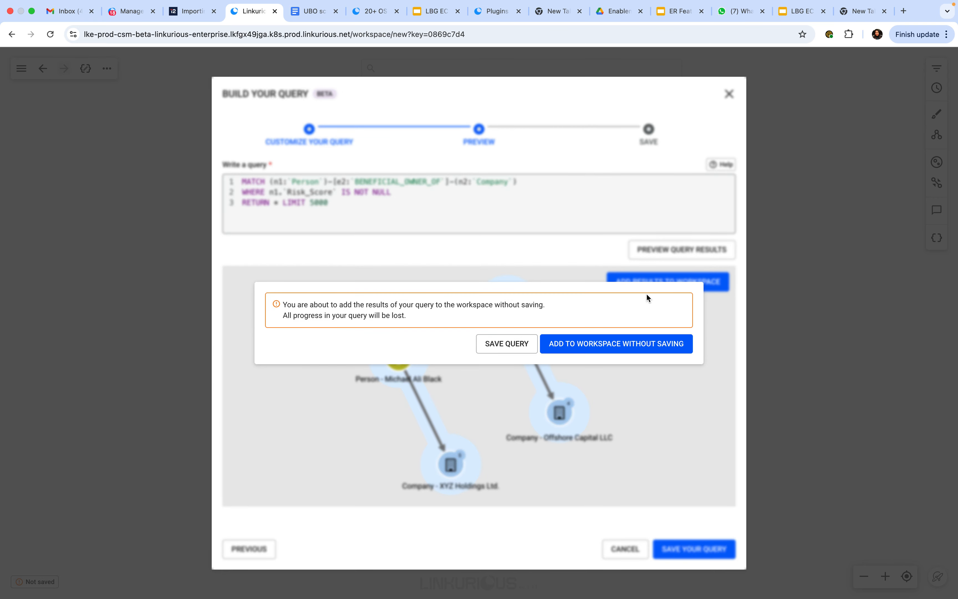
{"action": "left_click", "coordinate": [620, 343]}
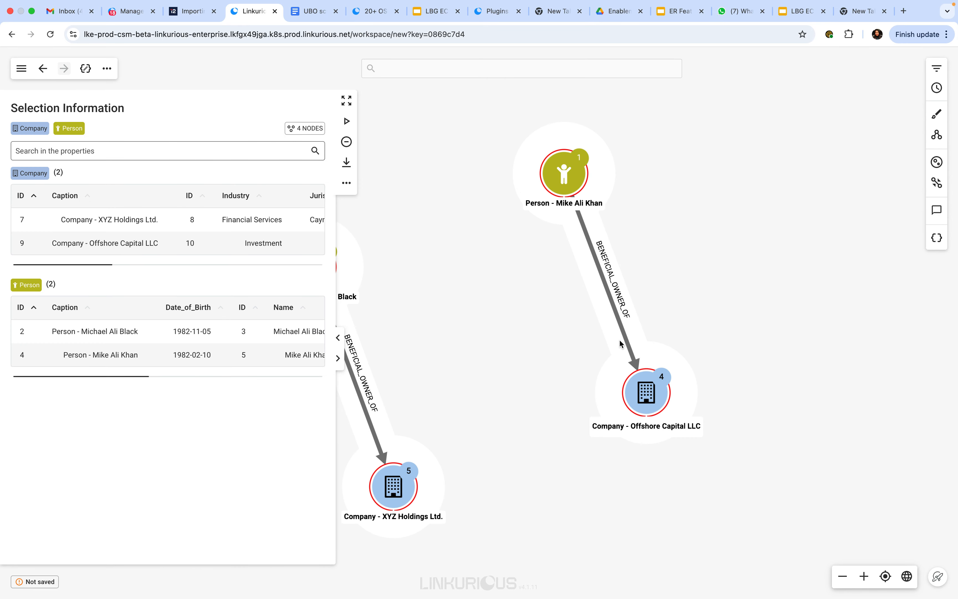
Step: Remove the query results from the workspace, then search for "xyz" and add the company XYZ Holdings Ltd
{"action": "left_click", "coordinate": [346, 143]}
{"action": "left_click", "coordinate": [405, 67]}
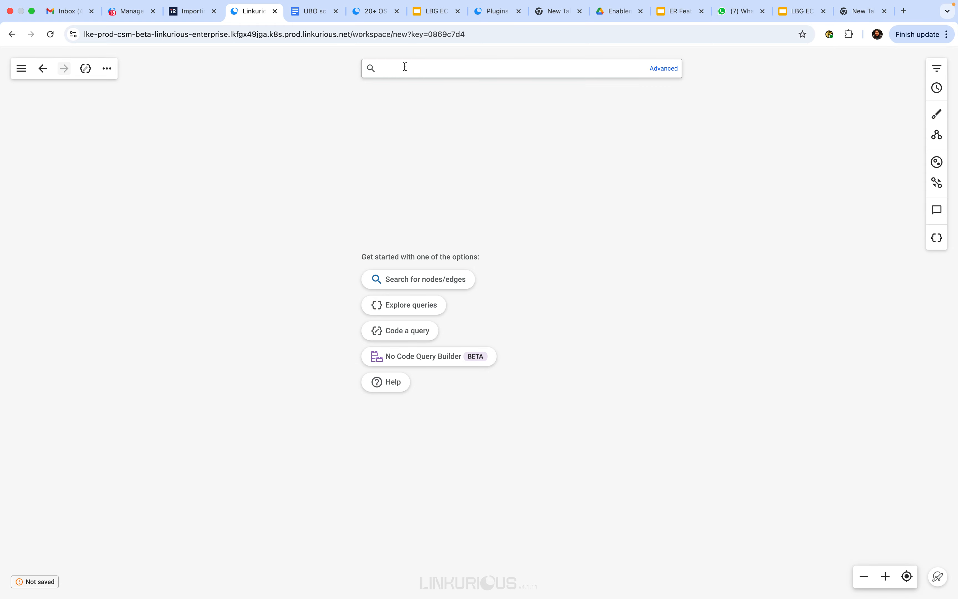
{"action": "type", "text": "xyz"}
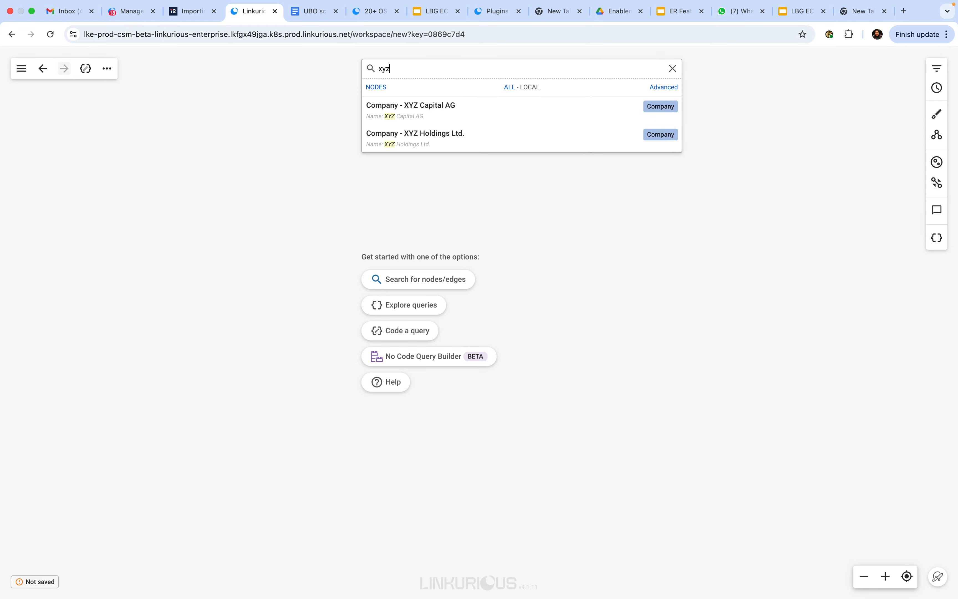
{"action": "left_click", "coordinate": [423, 145]}
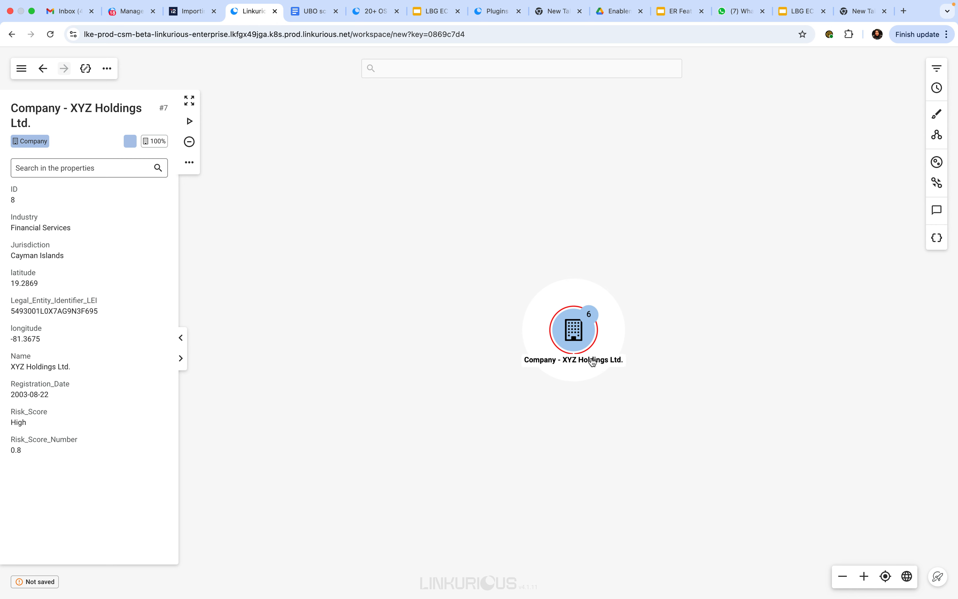
Step: Expand the connections of XYZ Holdings Ltd. and of its connected company XYZ Capital AG
{"action": "double_click", "coordinate": [578, 332]}
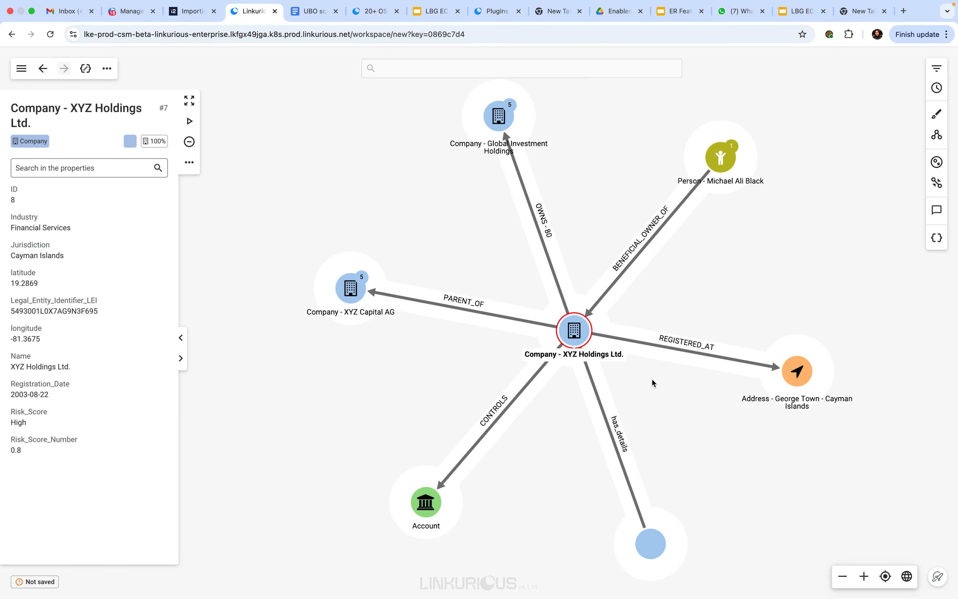
{"action": "left_click_drag", "start_coordinate": [653, 382], "coordinate": [577, 370]}
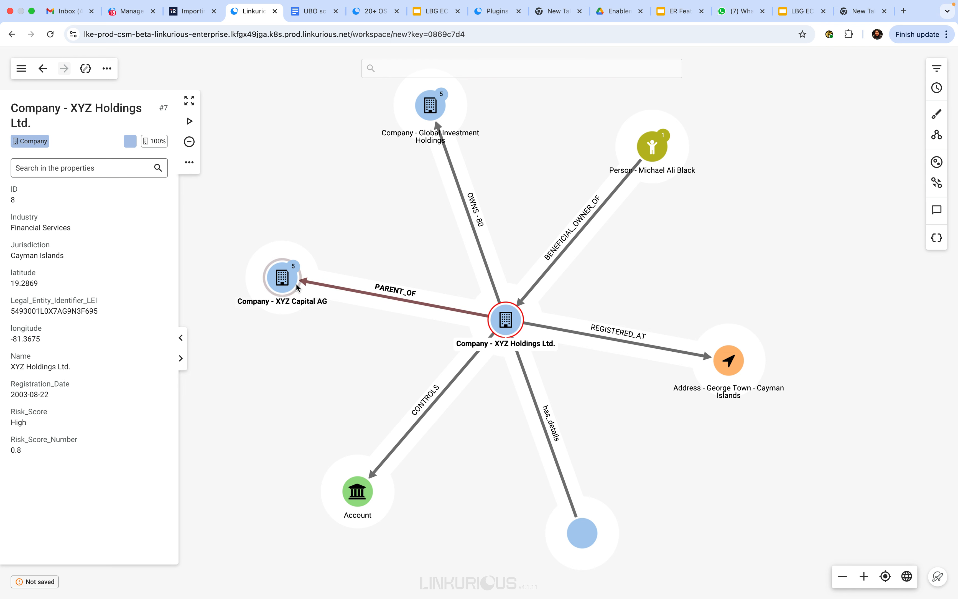
{"action": "left_click", "coordinate": [281, 279]}
{"action": "double_click", "coordinate": [281, 279]}
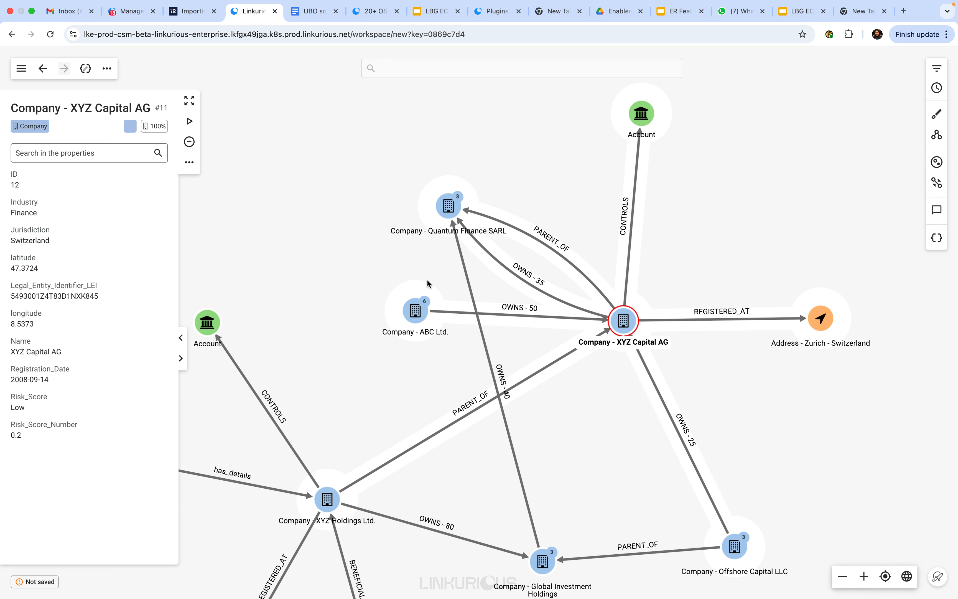
Step: Expand the connections of ABC Ltd. and move the person node linked by OWNS - 30 slightly outward
{"action": "left_click", "coordinate": [416, 317]}
{"action": "double_click", "coordinate": [416, 317]}
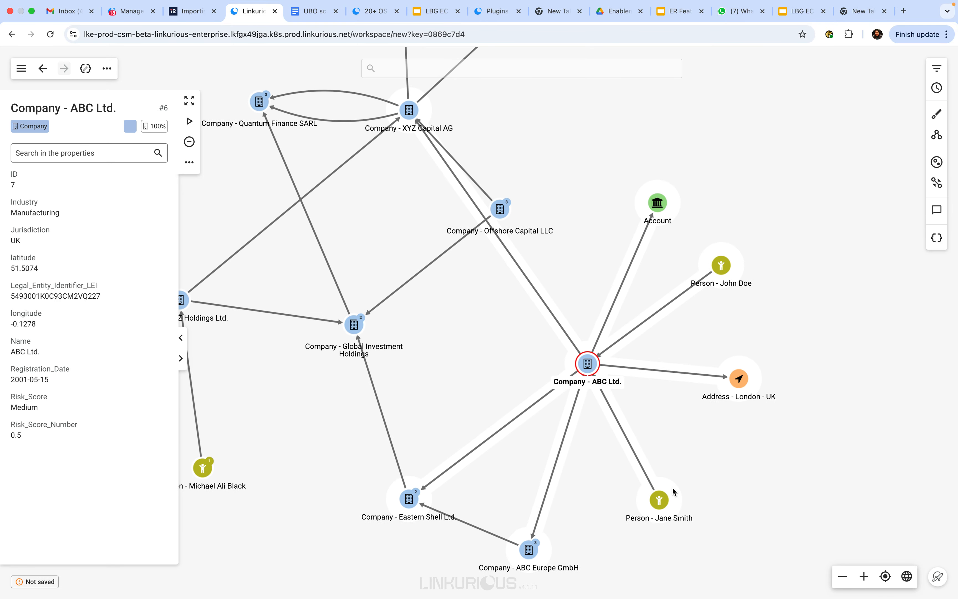
{"action": "left_click_drag", "start_coordinate": [660, 500], "coordinate": [687, 502]}
{"action": "left_click", "coordinate": [728, 455]}
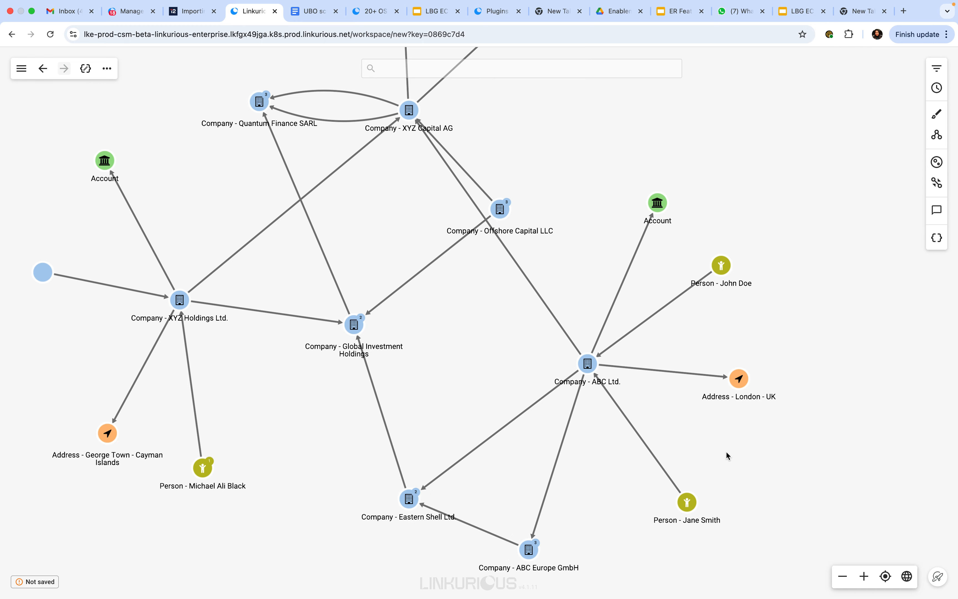
{"action": "scroll", "coordinate": [724, 455], "scroll_direction": "up", "scroll_amount": 5}
{"action": "scroll", "coordinate": [724, 454], "scroll_direction": "down", "scroll_amount": 1}
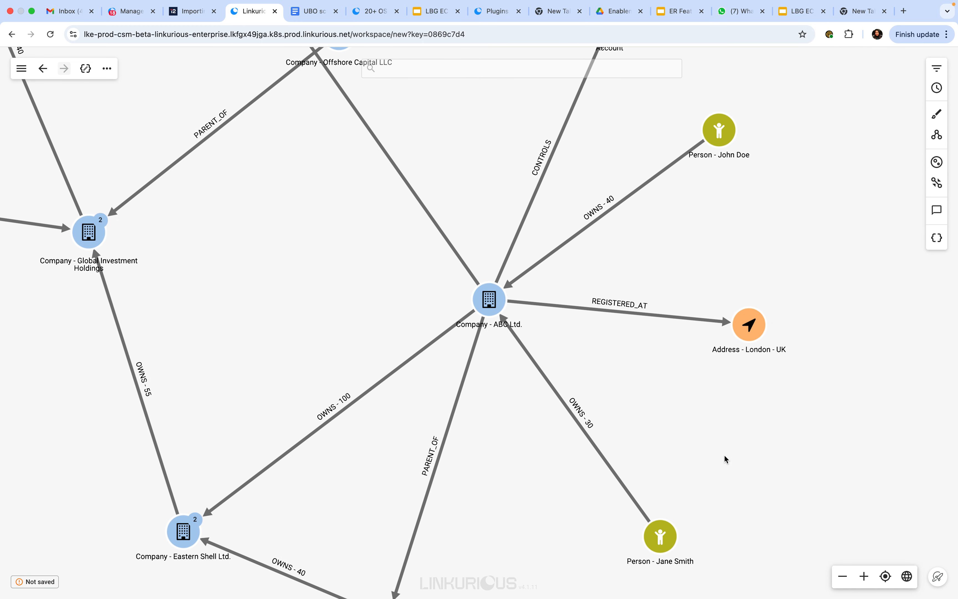
{"action": "scroll", "coordinate": [724, 456], "scroll_direction": "down", "scroll_amount": 2}
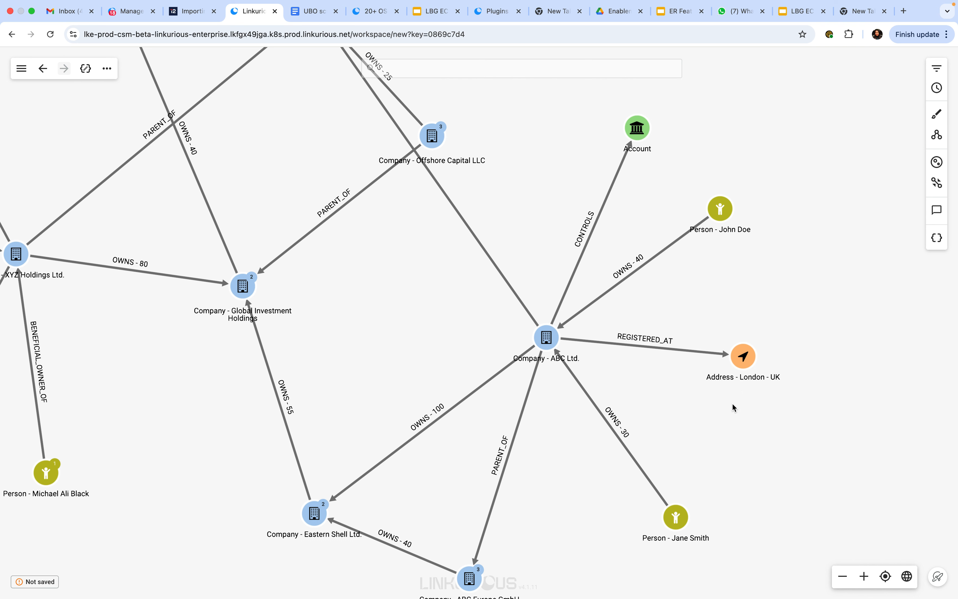
{"action": "scroll", "coordinate": [731, 407], "scroll_direction": "down", "scroll_amount": 2}
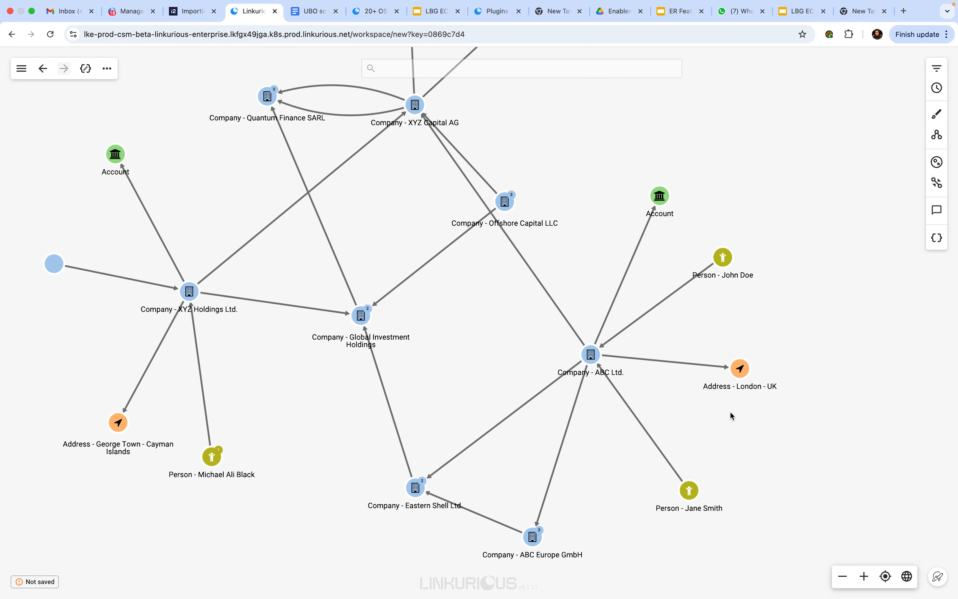
{"action": "left_click_drag", "start_coordinate": [733, 416], "coordinate": [741, 486]}
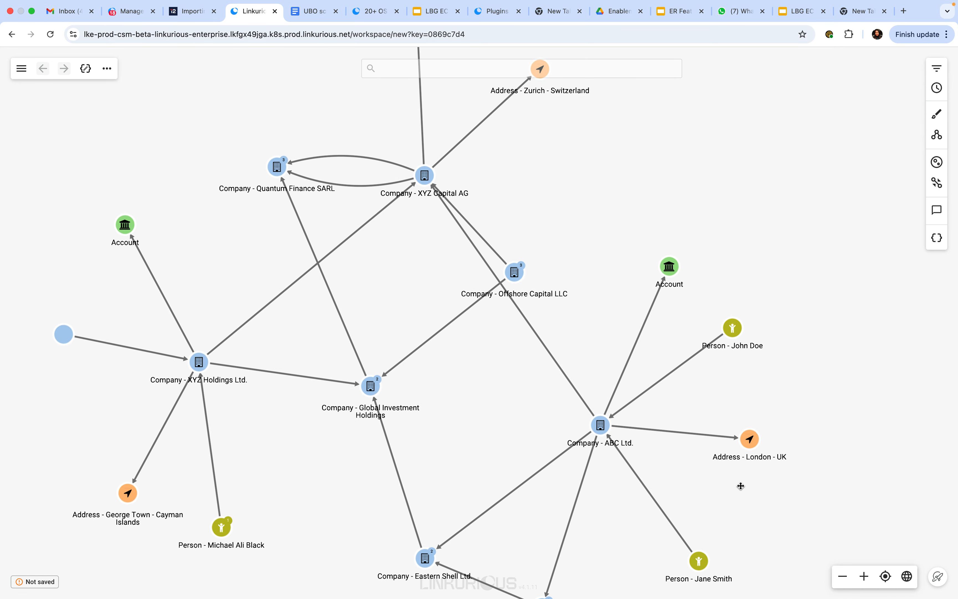
Step: Apply a top-to-bottom hierarchical layout to the graph with XYZ Holdings Ltd. as the root node
{"action": "left_click", "coordinate": [198, 362]}
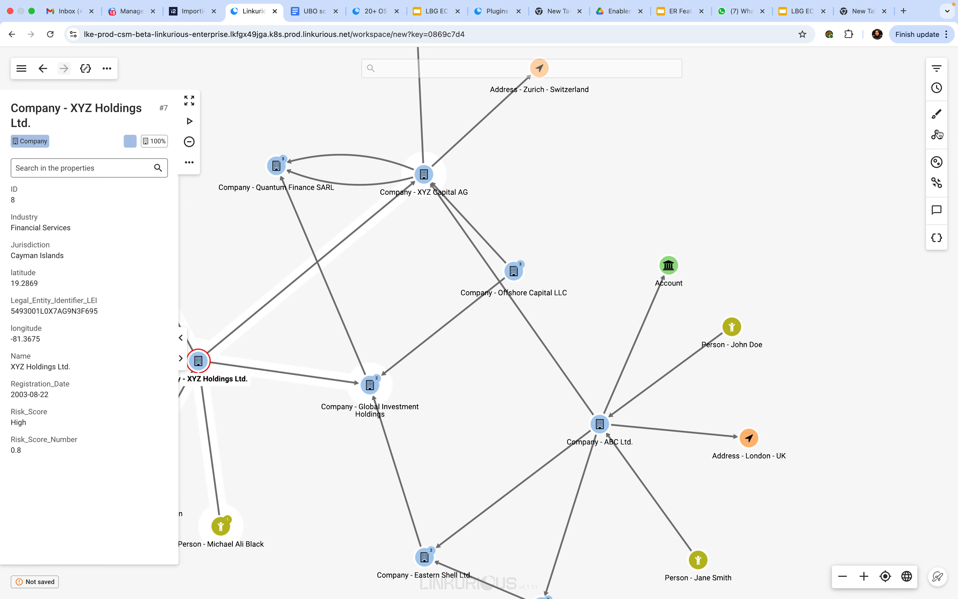
{"action": "left_click", "coordinate": [937, 135]}
{"action": "left_click", "coordinate": [876, 243]}
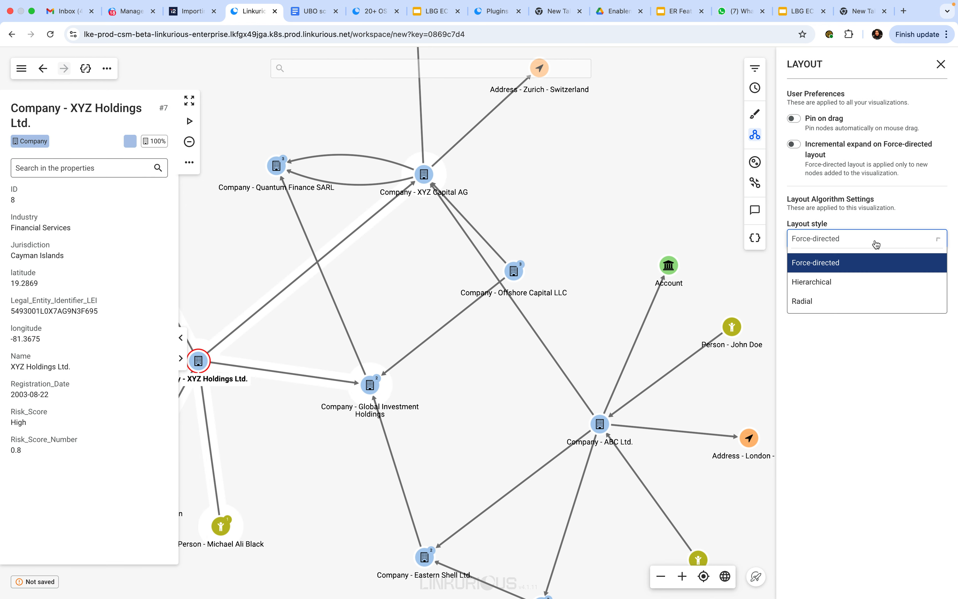
{"action": "left_click", "coordinate": [842, 287]}
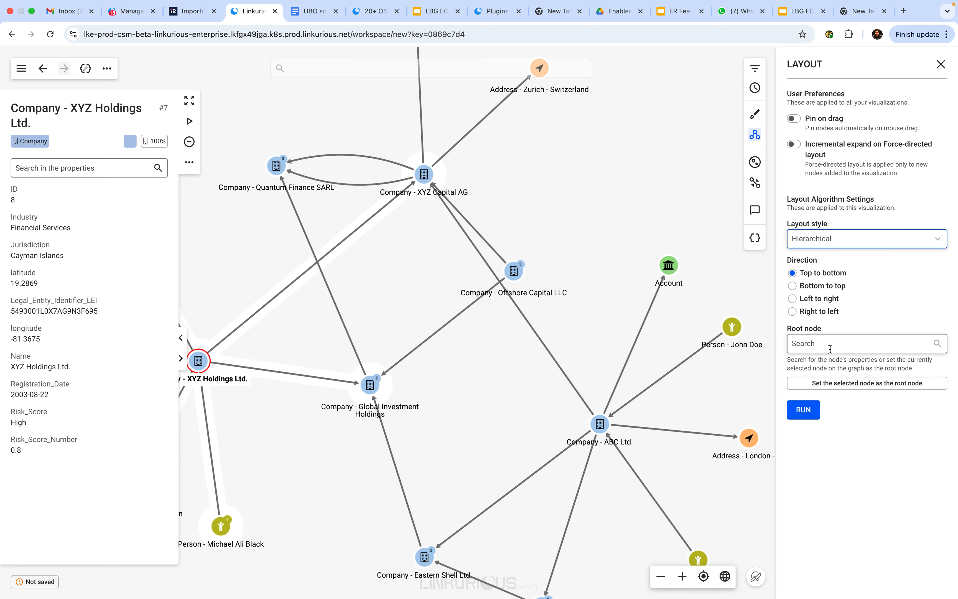
{"action": "left_click", "coordinate": [843, 384]}
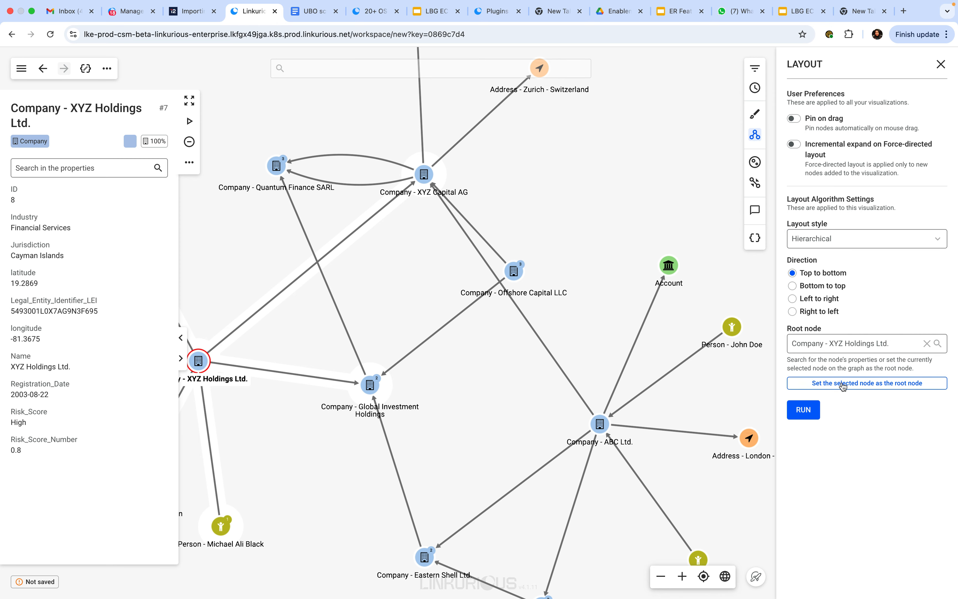
{"action": "left_click", "coordinate": [809, 415]}
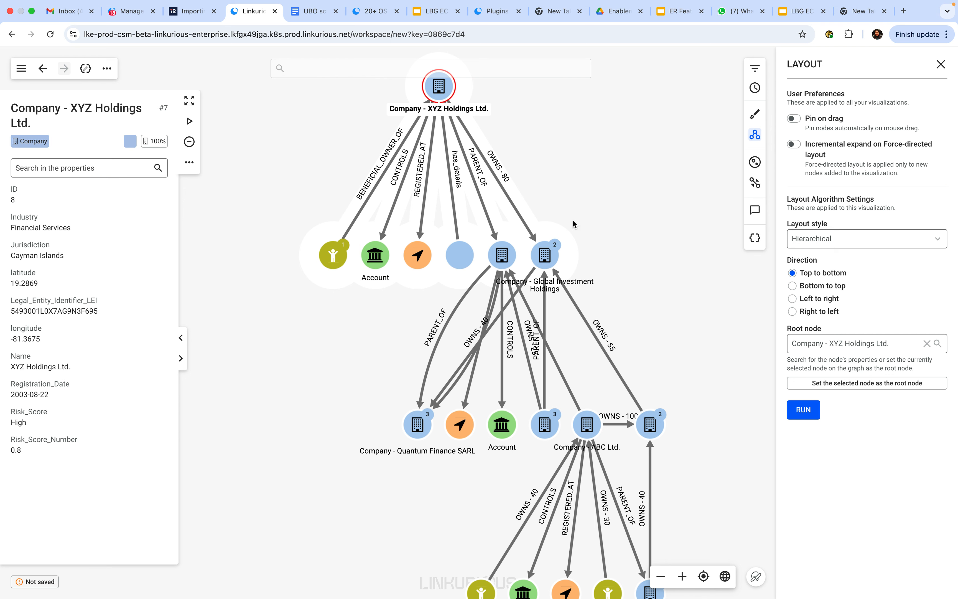
Step: Invert the selection of XYZ Holdings Ltd. and remove all the other nodes from the workspace
{"action": "right_click", "coordinate": [556, 151]}
{"action": "left_click", "coordinate": [603, 176]}
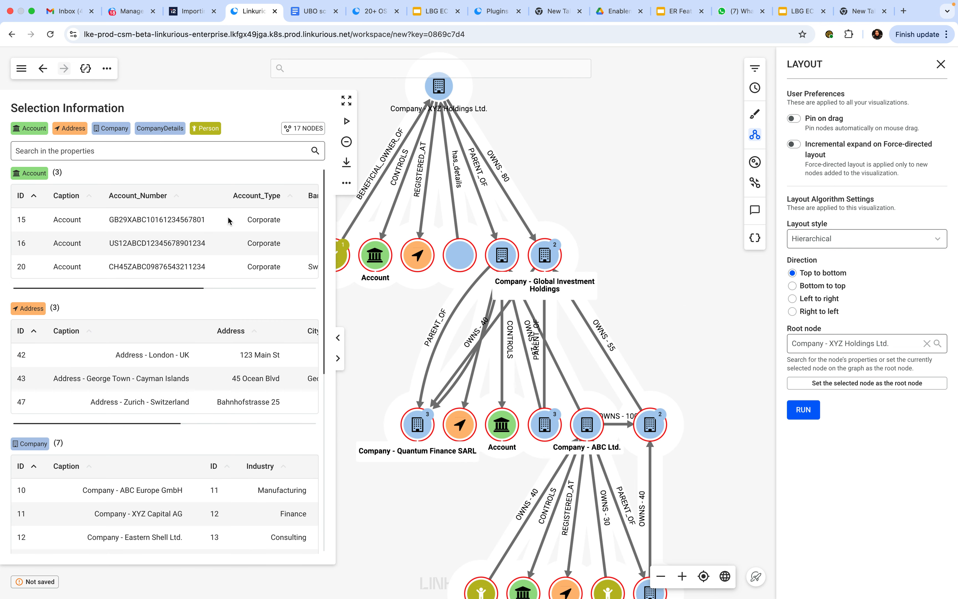
{"action": "left_click", "coordinate": [344, 142]}
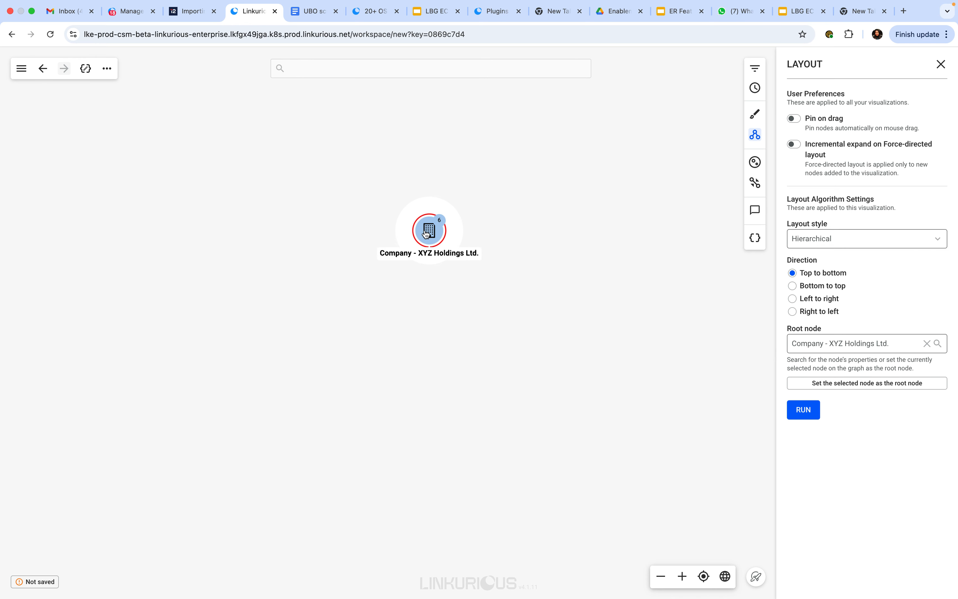
Step: Run the saved Find UBO query on XYZ Holdings Ltd
{"action": "left_click", "coordinate": [755, 238]}
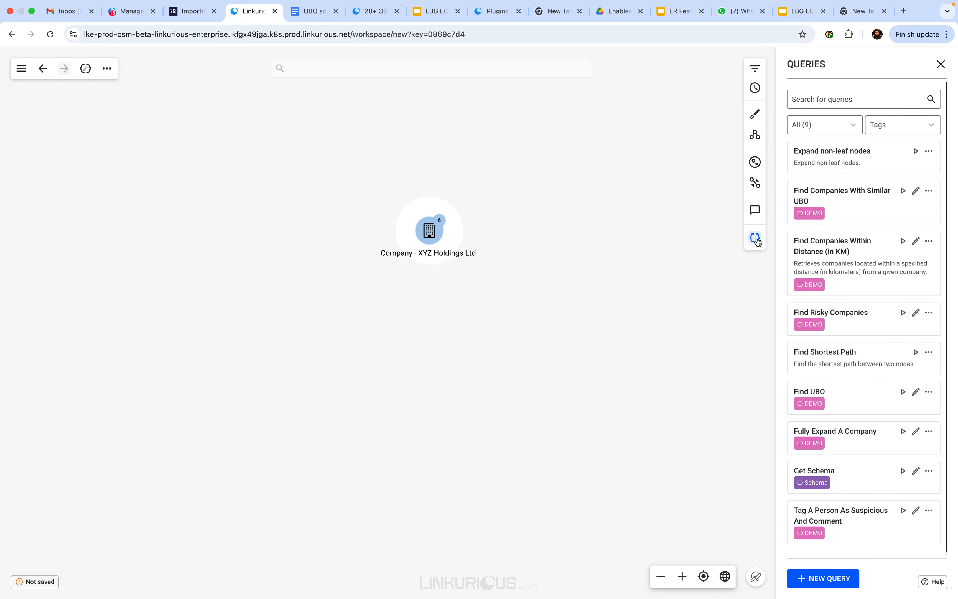
{"action": "left_click", "coordinate": [436, 234]}
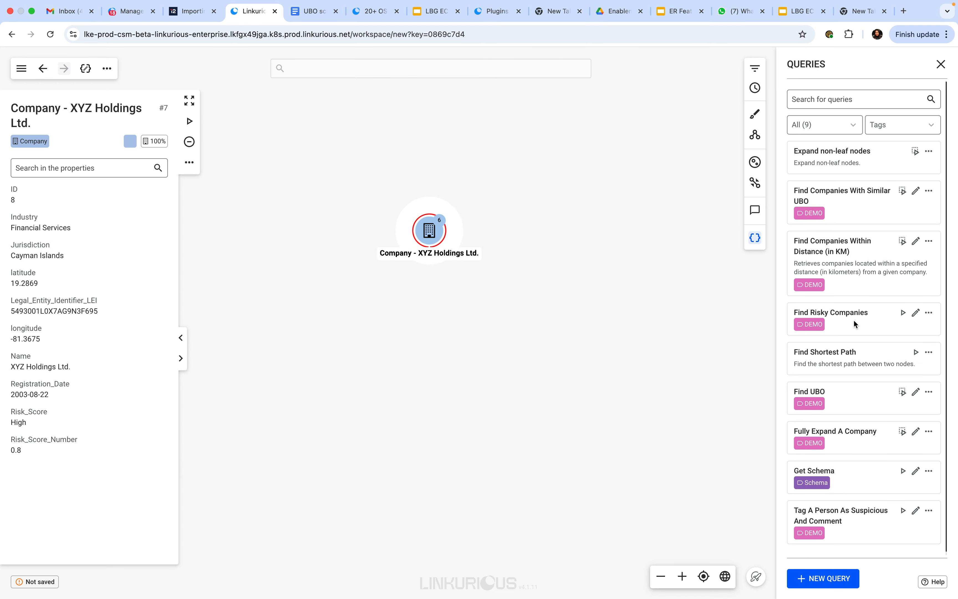
{"action": "left_click", "coordinate": [903, 393]}
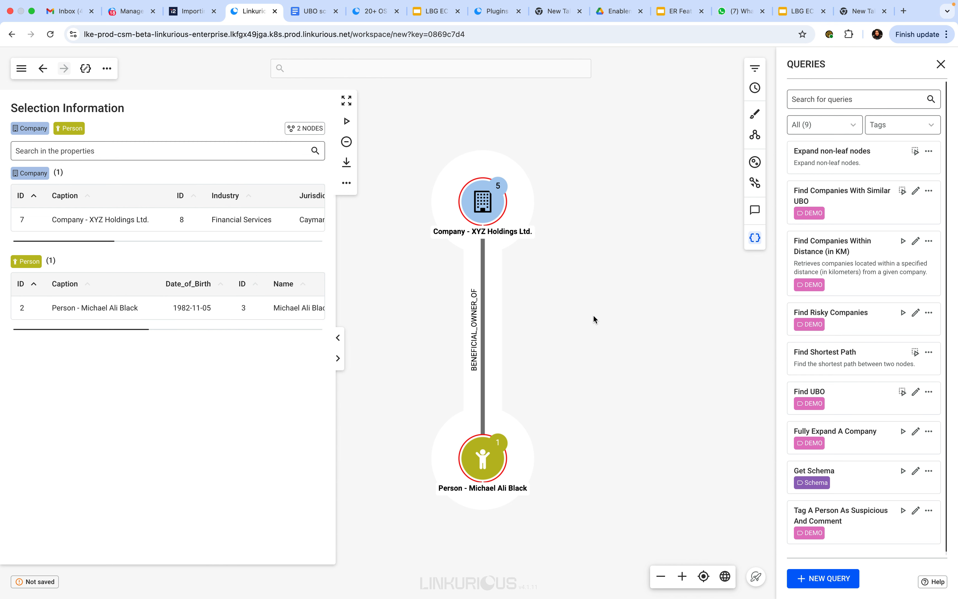
Step: Run the saved Fully Expand A Company query on XYZ Holdings Ltd. and collapse the selection information
{"action": "left_click", "coordinate": [484, 203]}
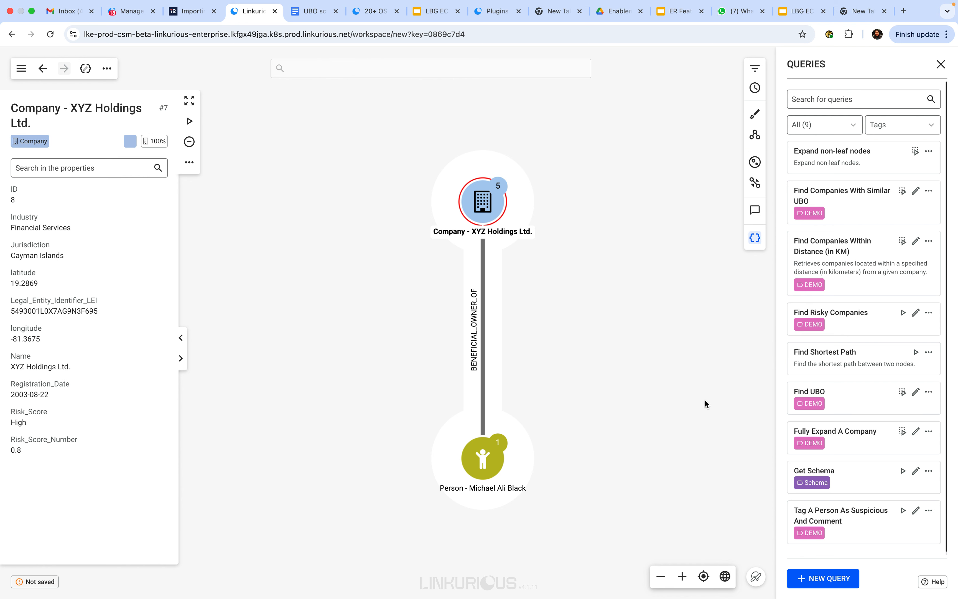
{"action": "left_click", "coordinate": [903, 434]}
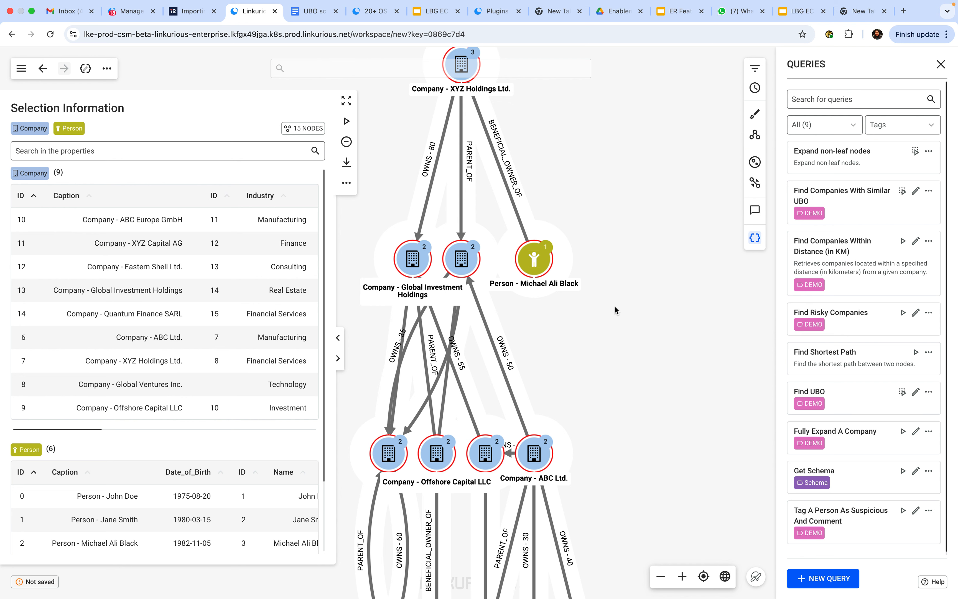
{"action": "left_click", "coordinate": [339, 338]}
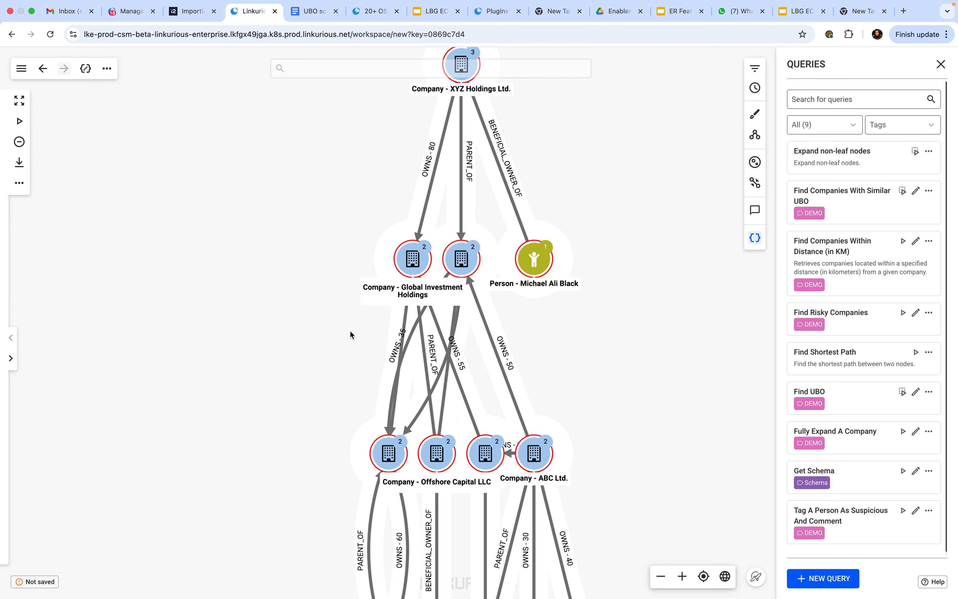
Step: Spread out the hierarchy by moving ABC Ltd., Quantum Finance SARL, Global Investment Holdings and the beneficial owner of XYZ Holdings Ltd. outward
{"action": "left_click_drag", "start_coordinate": [662, 397], "coordinate": [584, 348]}
{"action": "scroll", "coordinate": [580, 388], "scroll_direction": "down", "scroll_amount": 5}
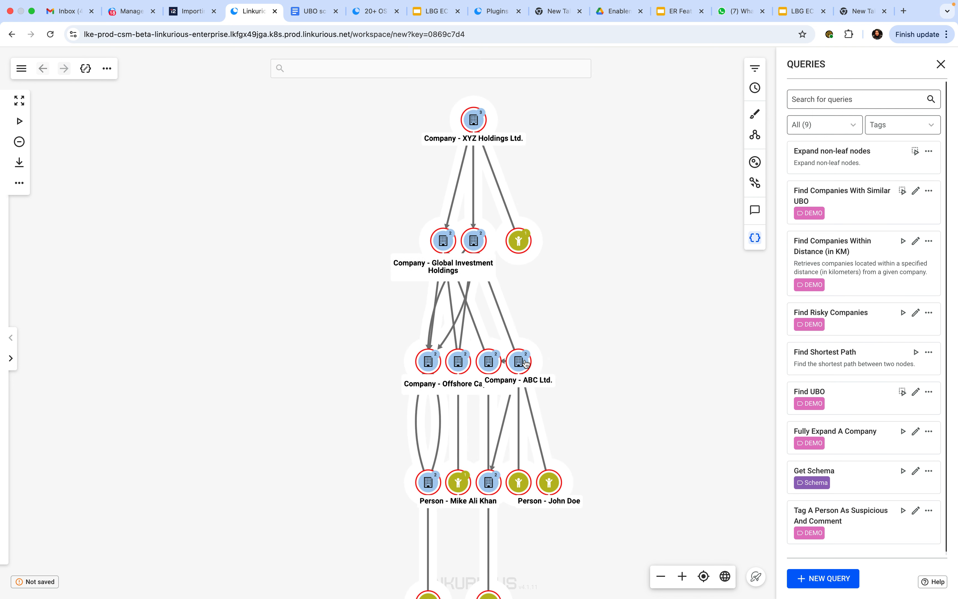
{"action": "left_click", "coordinate": [598, 362]}
{"action": "left_click_drag", "start_coordinate": [518, 361], "coordinate": [581, 355]}
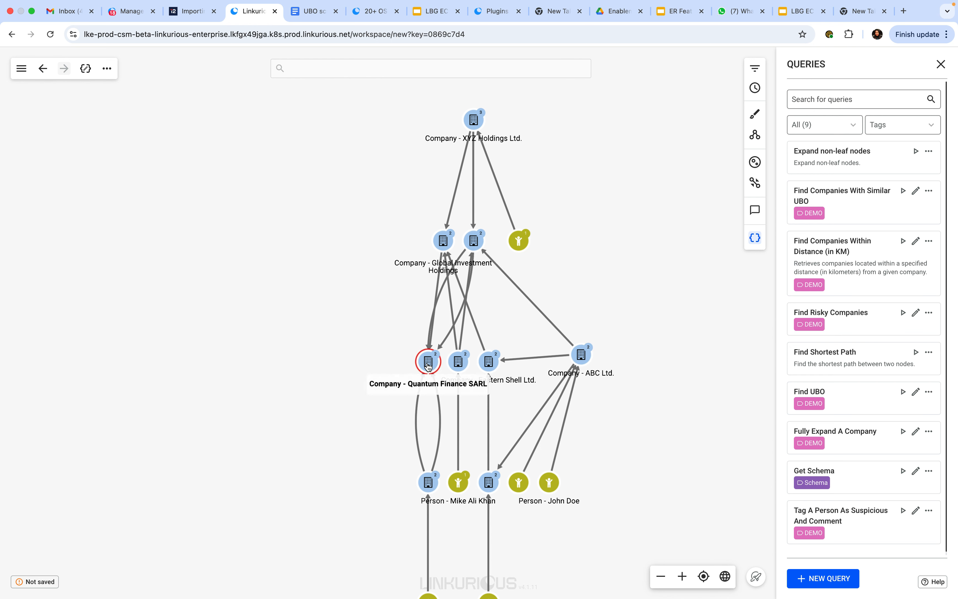
{"action": "left_click_drag", "start_coordinate": [429, 360], "coordinate": [363, 362]}
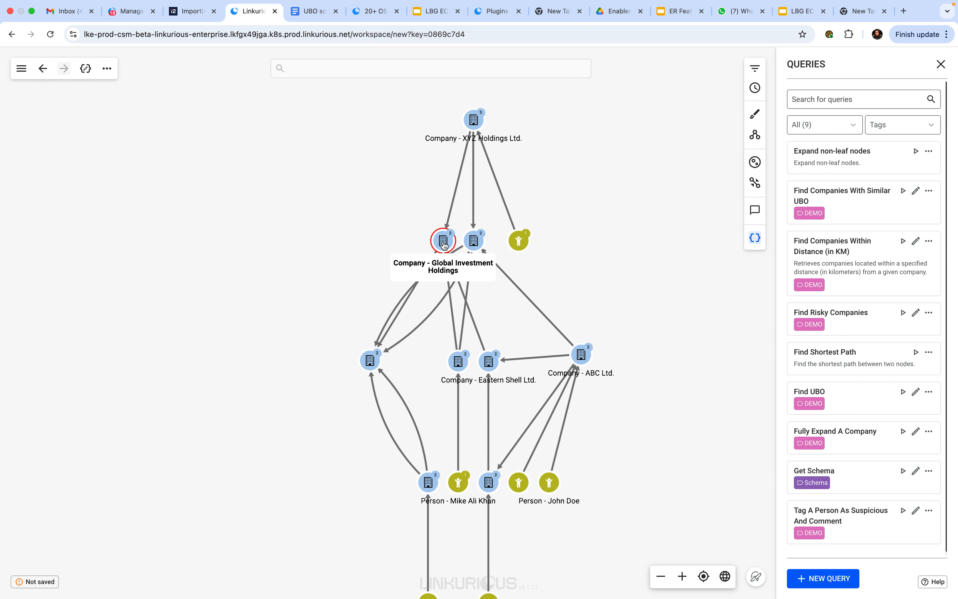
{"action": "left_click_drag", "start_coordinate": [442, 241], "coordinate": [410, 242]}
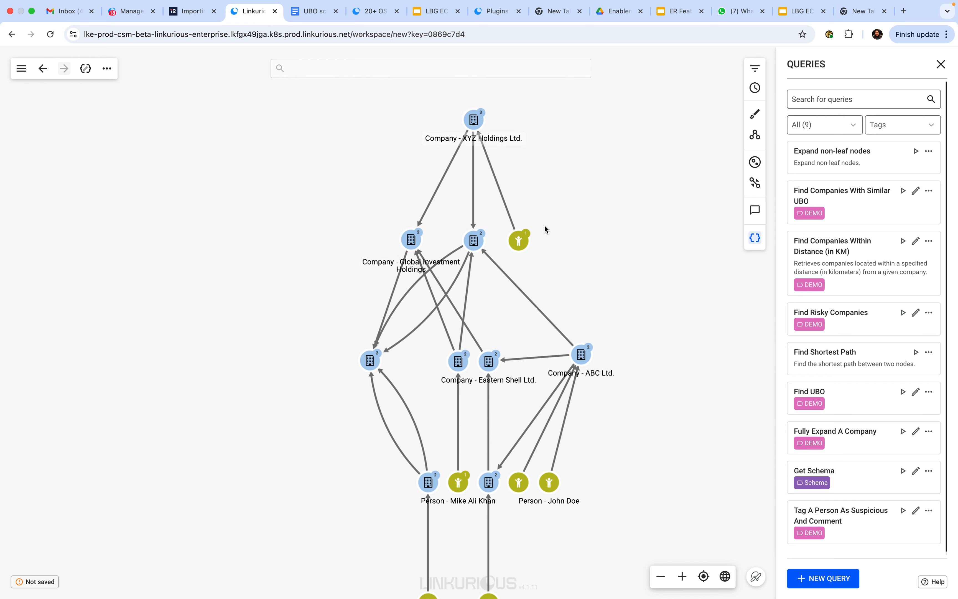
{"action": "left_click_drag", "start_coordinate": [526, 243], "coordinate": [541, 240]}
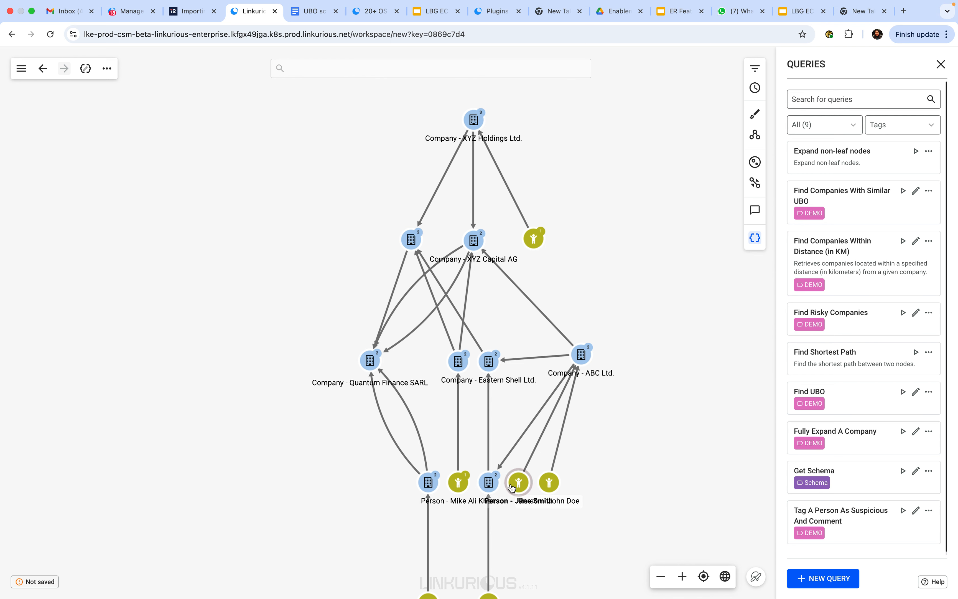
Step: Move Global Ventures Inc. and the person linked below it outward, and nudge the beneficial owner of XYZ Holdings Ltd. further out
{"action": "left_click", "coordinate": [519, 488]}
{"action": "left_click", "coordinate": [636, 503]}
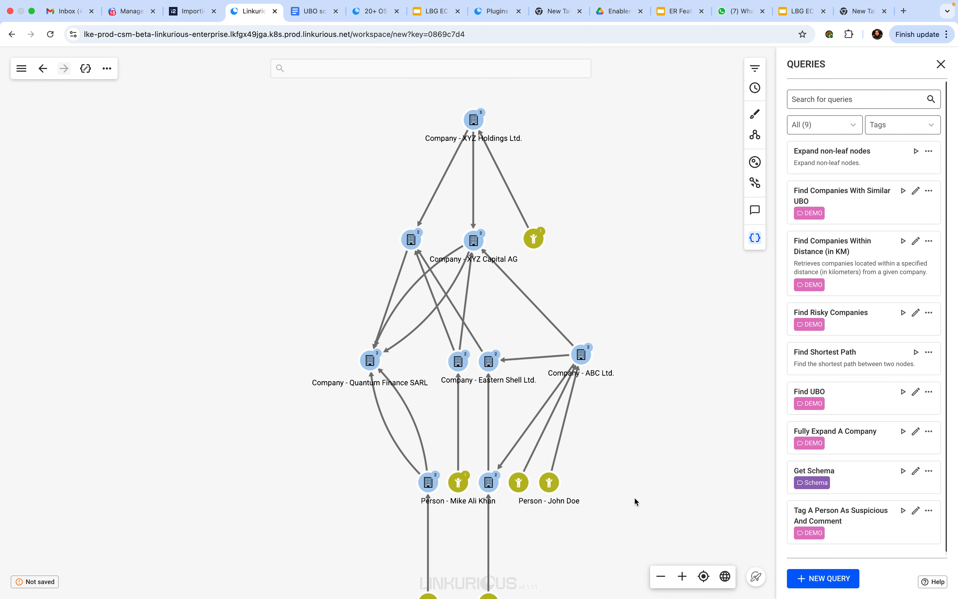
{"action": "left_click_drag", "start_coordinate": [636, 503], "coordinate": [610, 357]}
{"action": "left_click", "coordinate": [410, 344]}
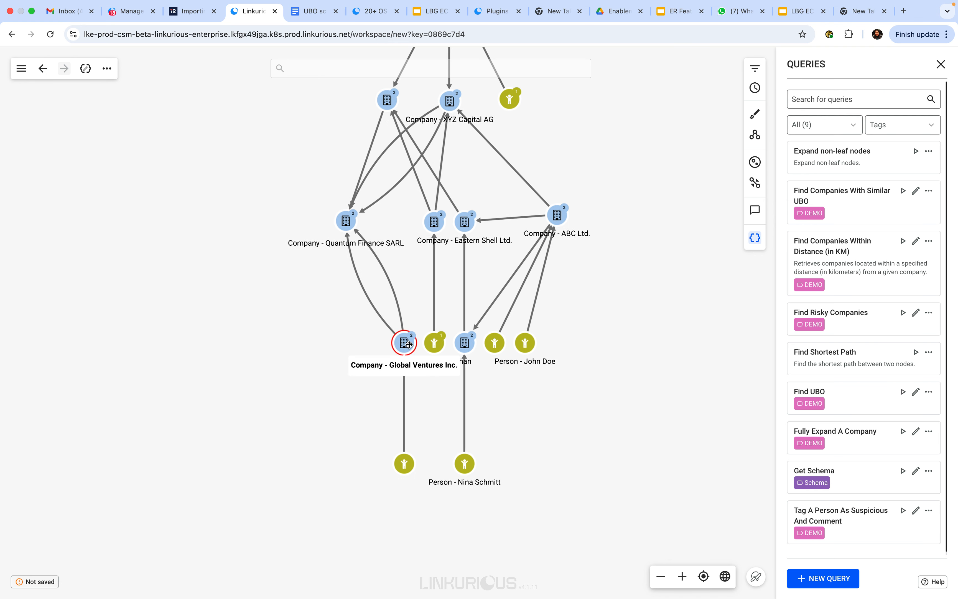
{"action": "left_click_drag", "start_coordinate": [410, 344], "coordinate": [379, 345]}
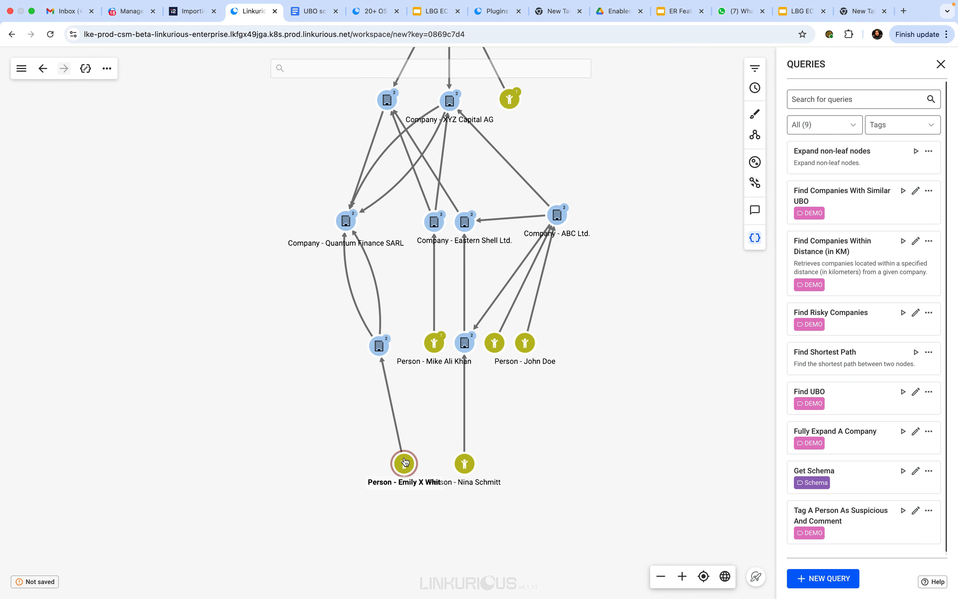
{"action": "left_click_drag", "start_coordinate": [404, 463], "coordinate": [374, 466]}
{"action": "left_click", "coordinate": [465, 343]}
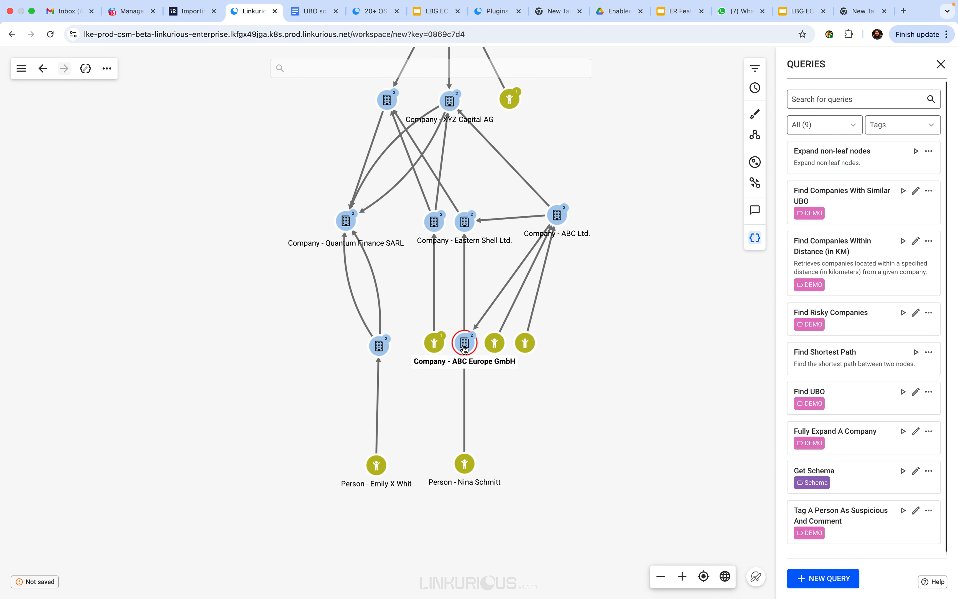
{"action": "left_click_drag", "start_coordinate": [633, 387], "coordinate": [616, 504]}
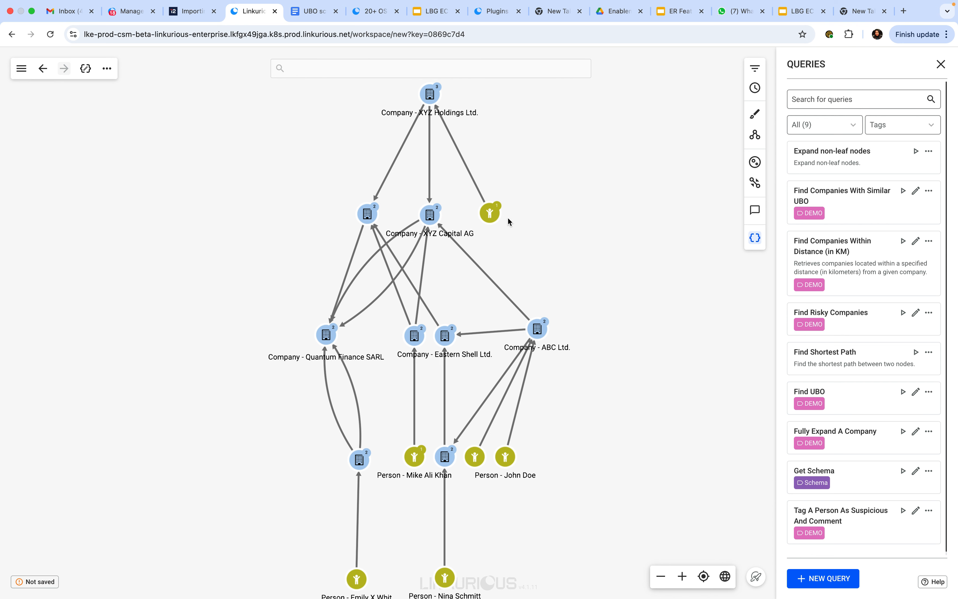
{"action": "left_click_drag", "start_coordinate": [506, 217], "coordinate": [512, 223]}
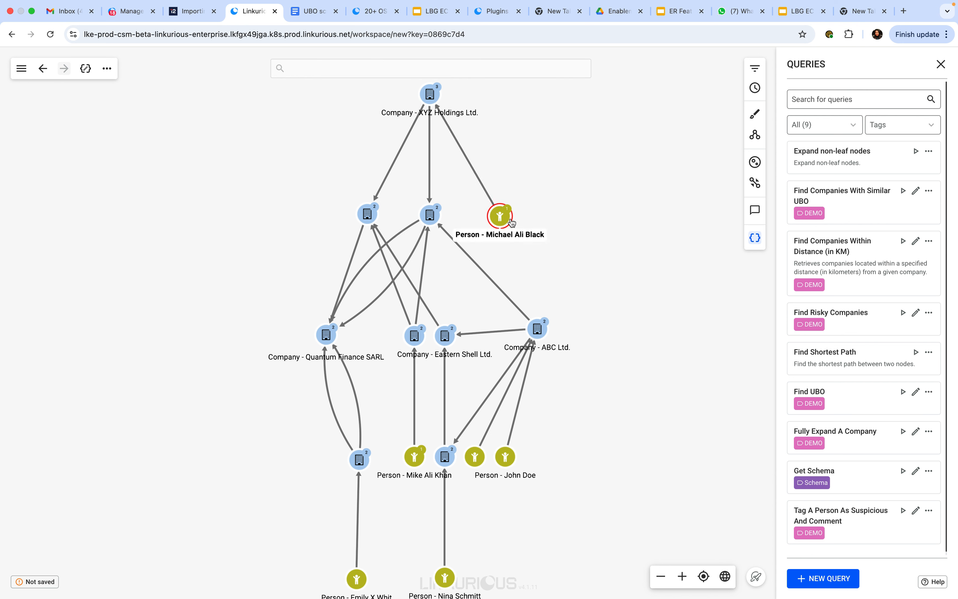
Step: Filter the graph to hide companies whose industry is Consulting, Manufacturing or Real Estate
{"action": "left_click", "coordinate": [757, 69]}
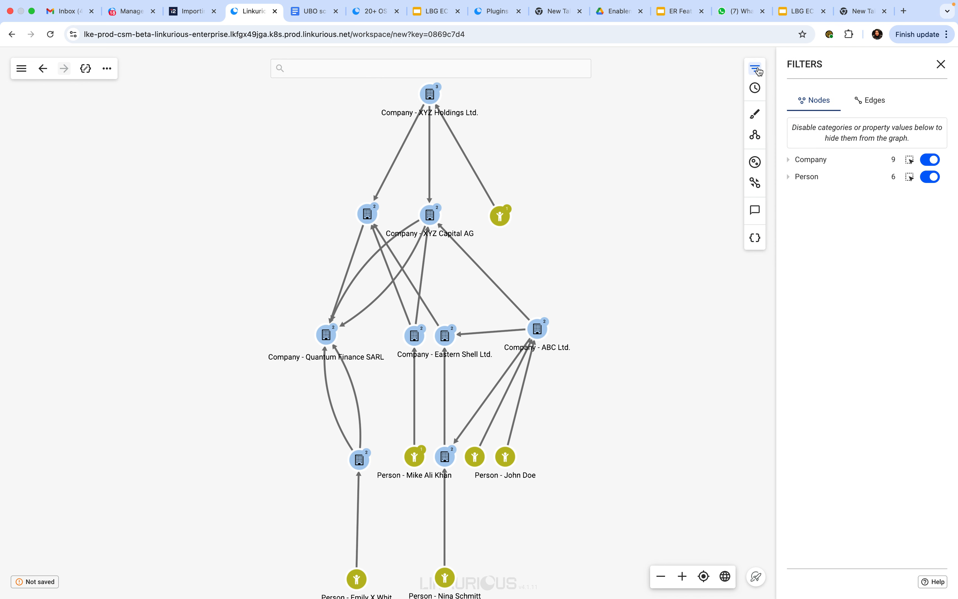
{"action": "left_click", "coordinate": [788, 160]}
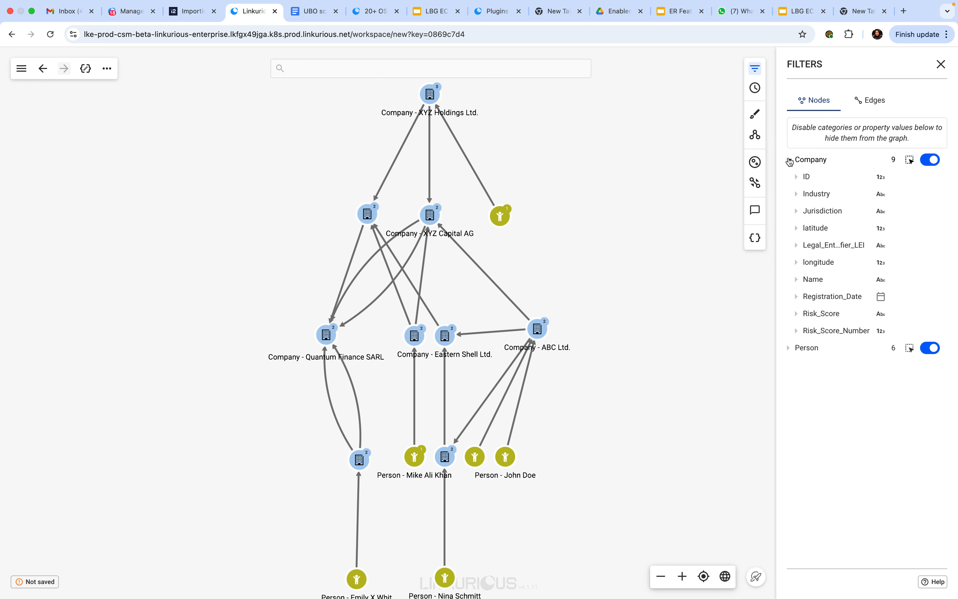
{"action": "left_click", "coordinate": [799, 194]}
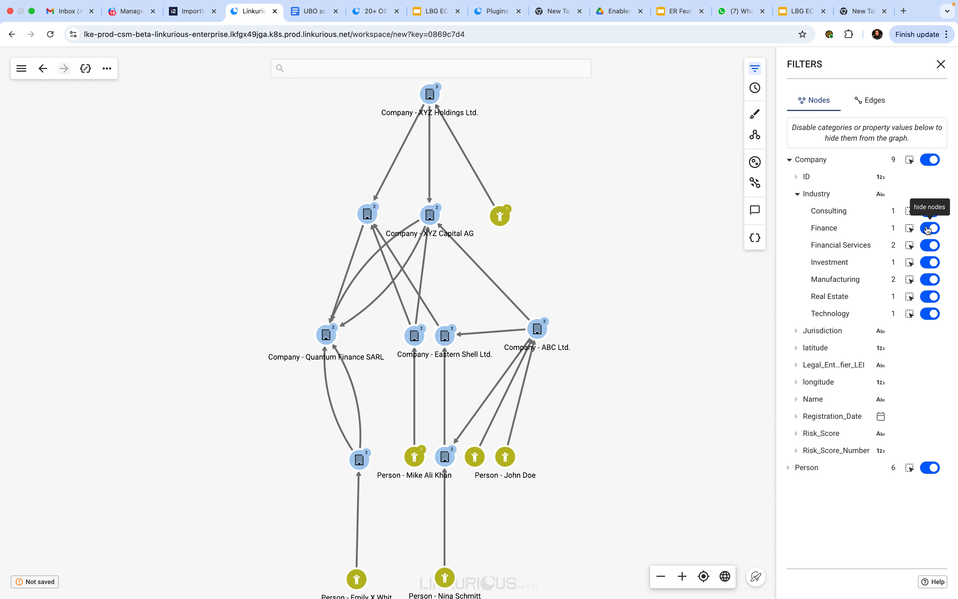
{"action": "left_click", "coordinate": [930, 211]}
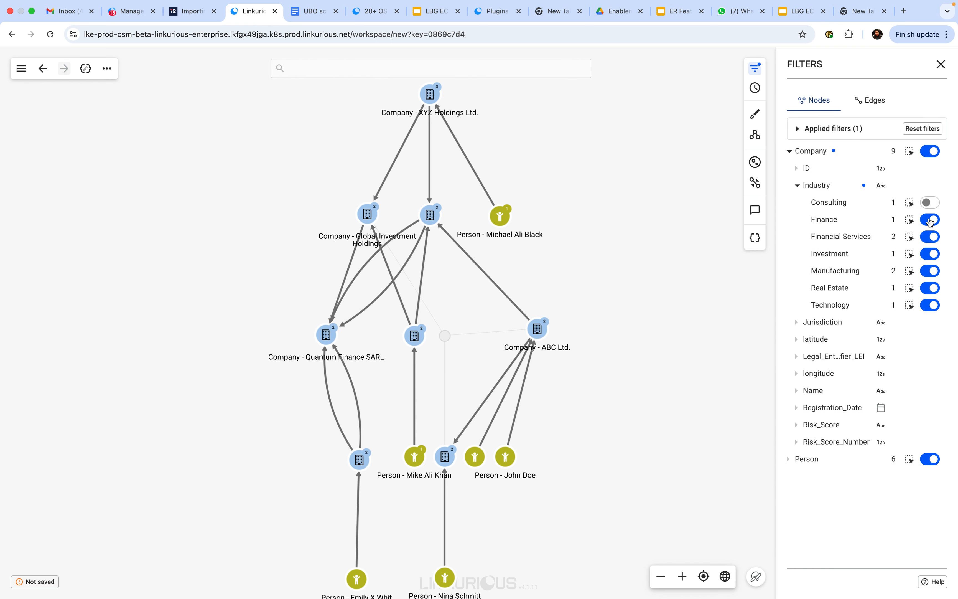
{"action": "left_click", "coordinate": [928, 270]}
{"action": "left_click", "coordinate": [929, 288]}
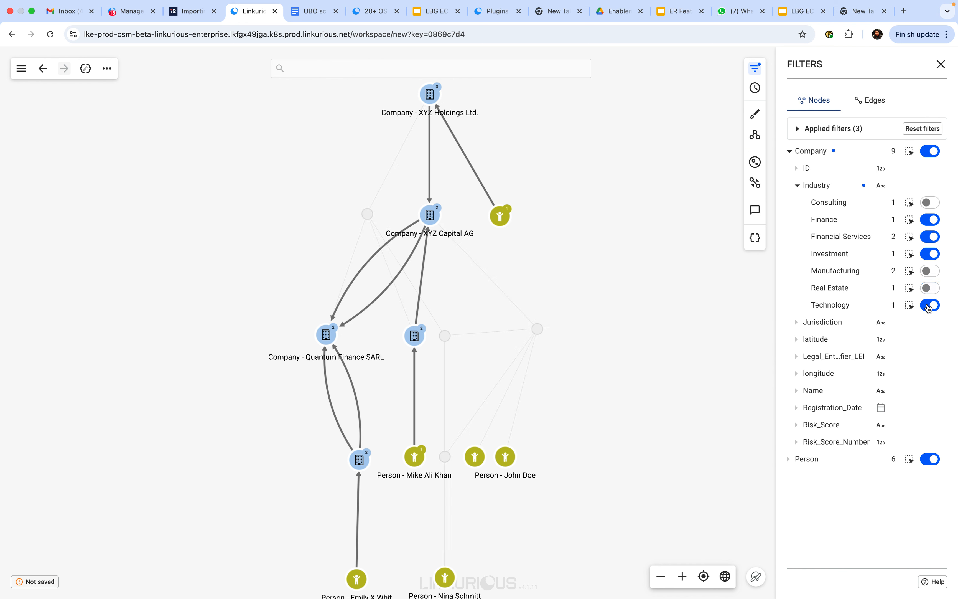
Step: Also hide companies whose industry is Technology, and show the list of applied node filters
{"action": "left_click", "coordinate": [929, 306]}
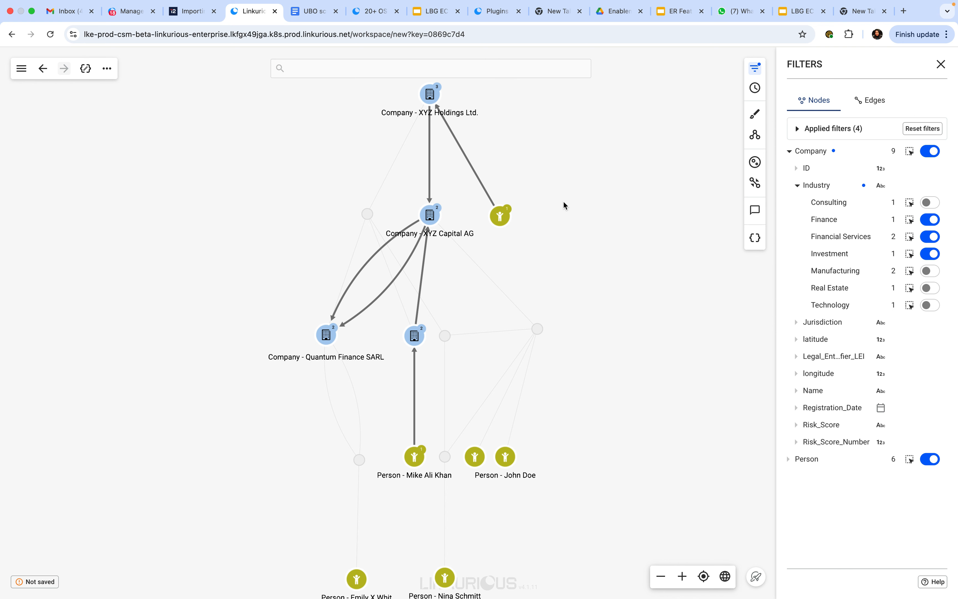
{"action": "left_click", "coordinate": [798, 130]}
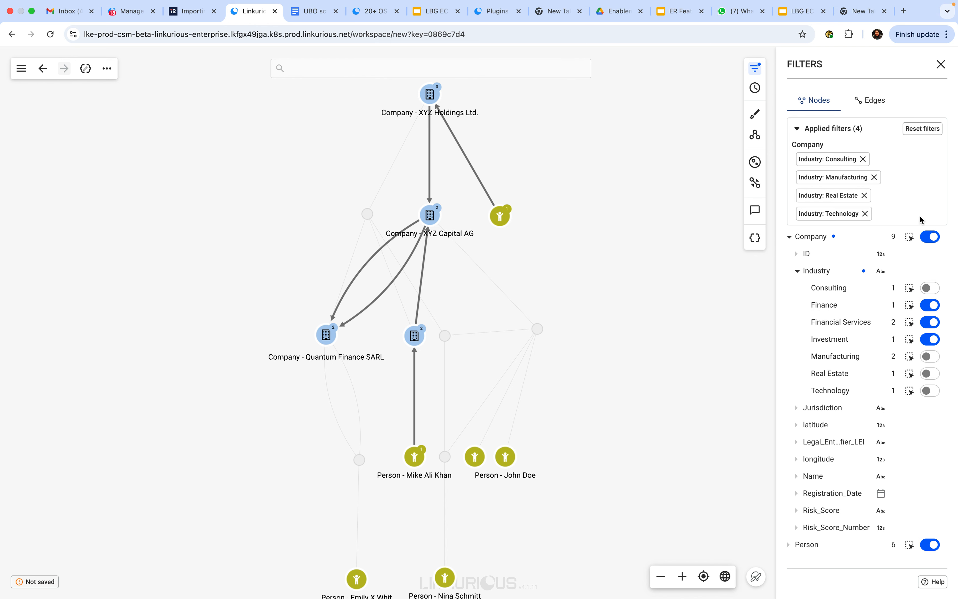
Step: Remove the Consulting and Manufacturing filters individually, and reset all remaining node filters
{"action": "left_click", "coordinate": [863, 159]}
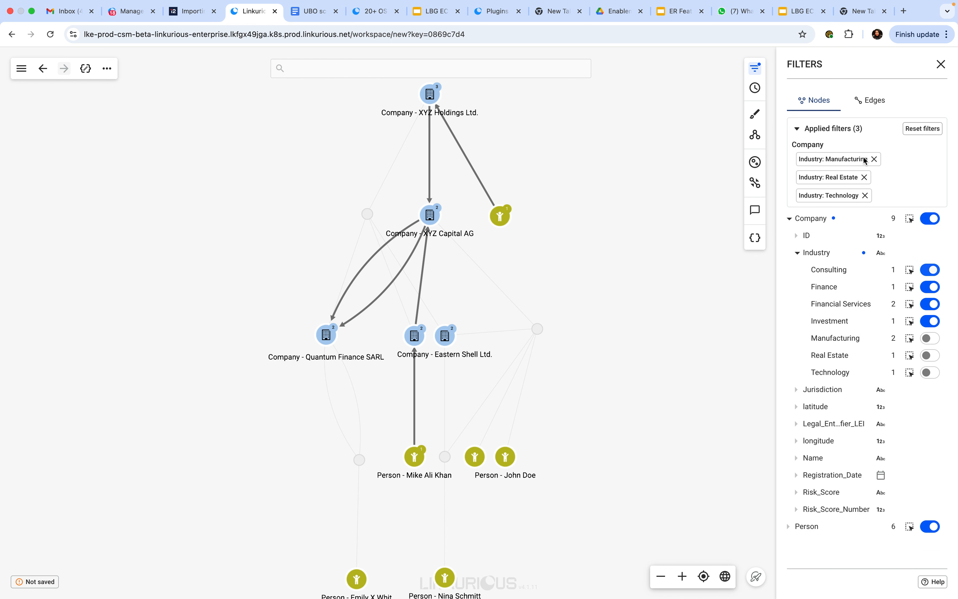
{"action": "left_click", "coordinate": [874, 159]}
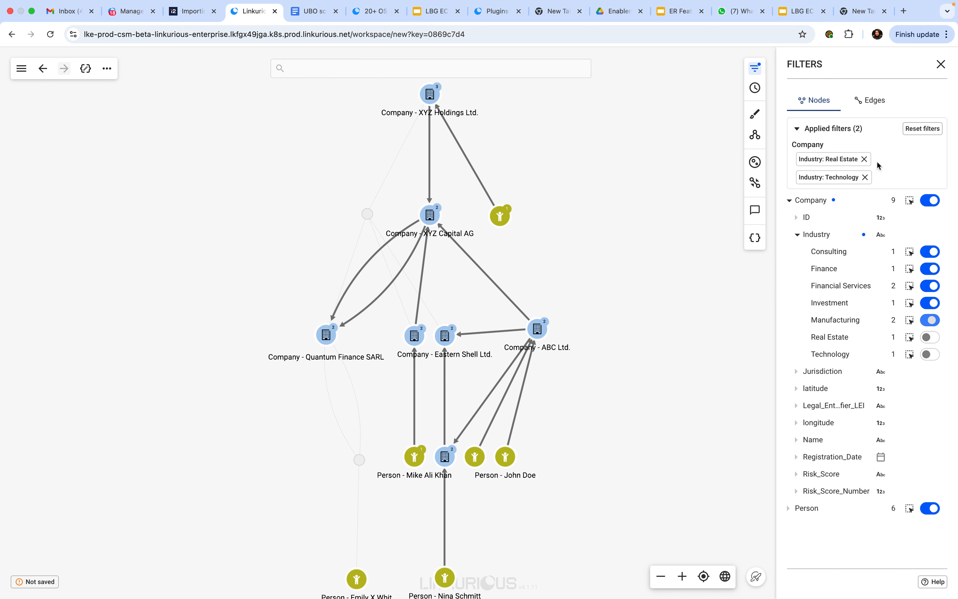
{"action": "left_click", "coordinate": [923, 128]}
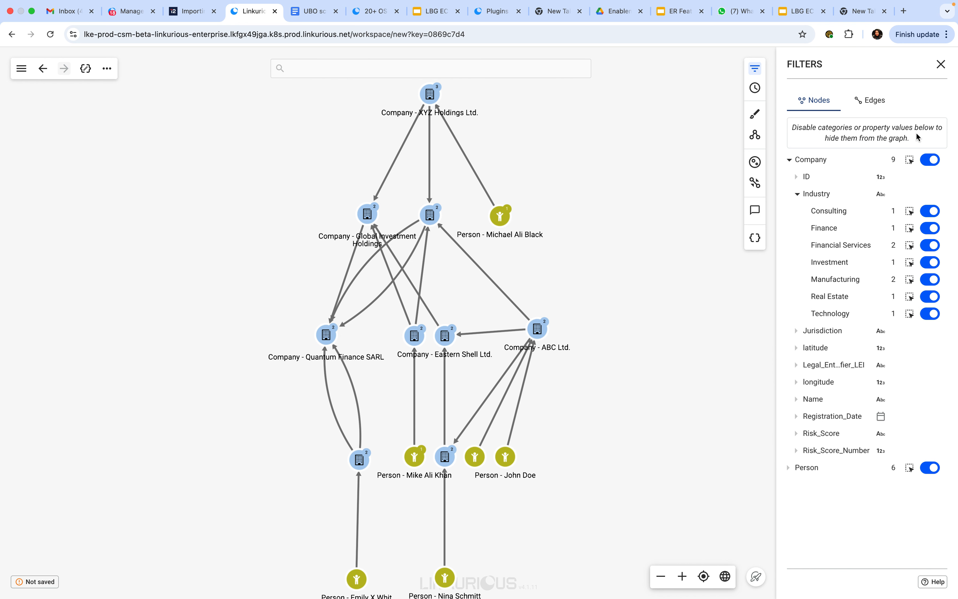
Step: Style the Company nodes with dynamic linear sizing based on the Risk_Score_Number property
{"action": "left_click", "coordinate": [757, 116]}
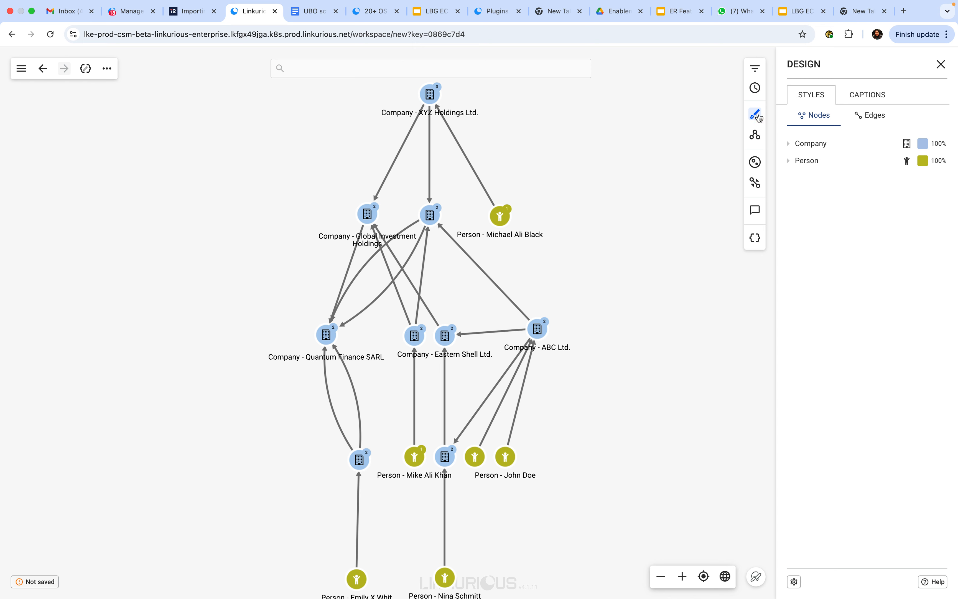
{"action": "left_click", "coordinate": [790, 144]}
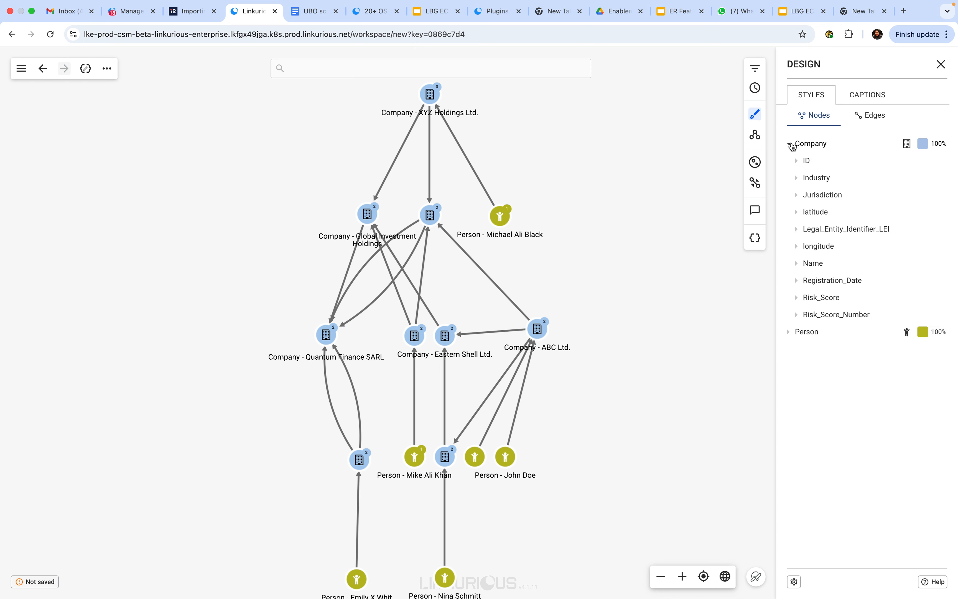
{"action": "left_click", "coordinate": [799, 316]}
{"action": "left_click", "coordinate": [799, 316]}
{"action": "left_click", "coordinate": [933, 144]}
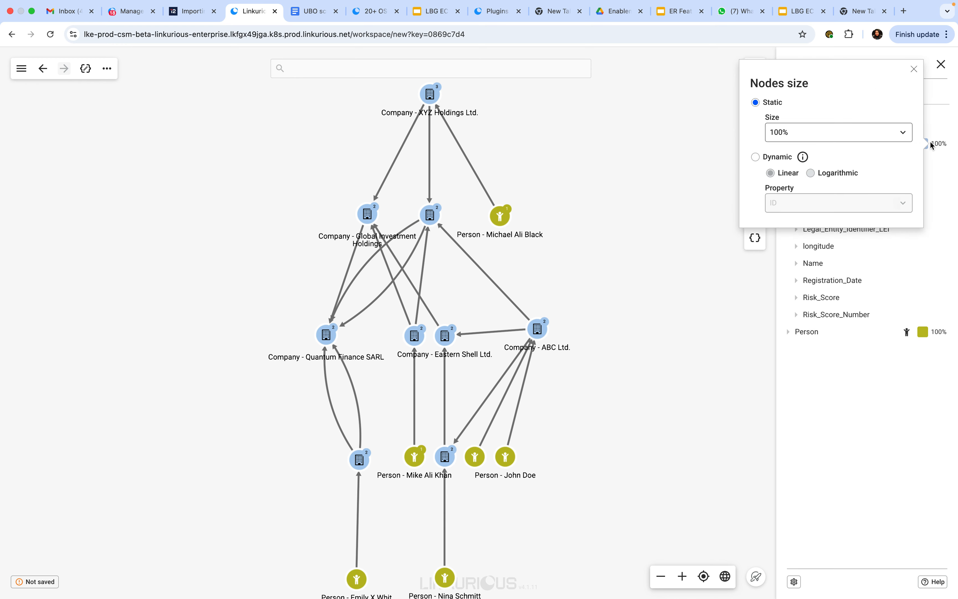
{"action": "left_click", "coordinate": [755, 158]}
{"action": "left_click", "coordinate": [806, 204]}
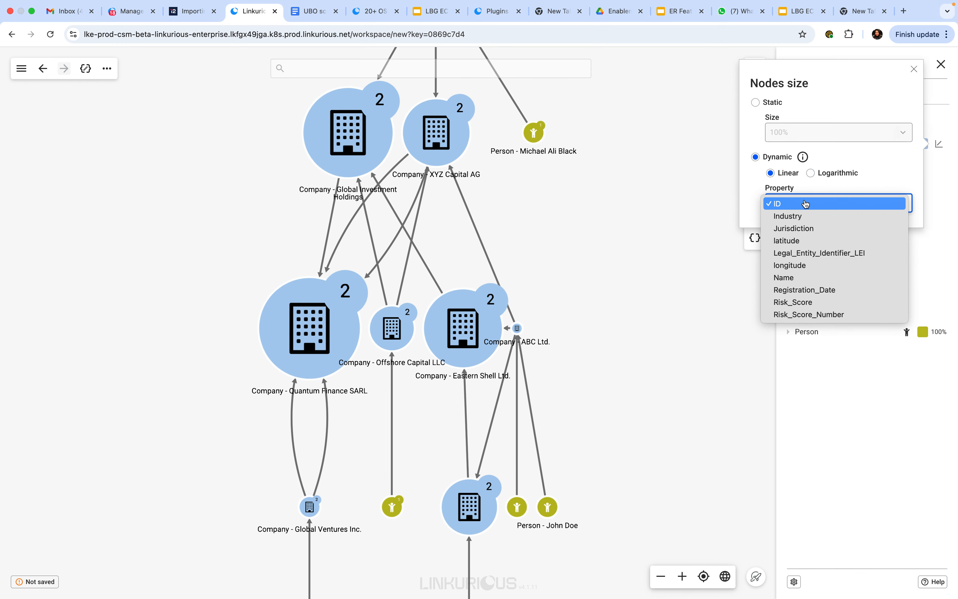
{"action": "left_click", "coordinate": [824, 315]}
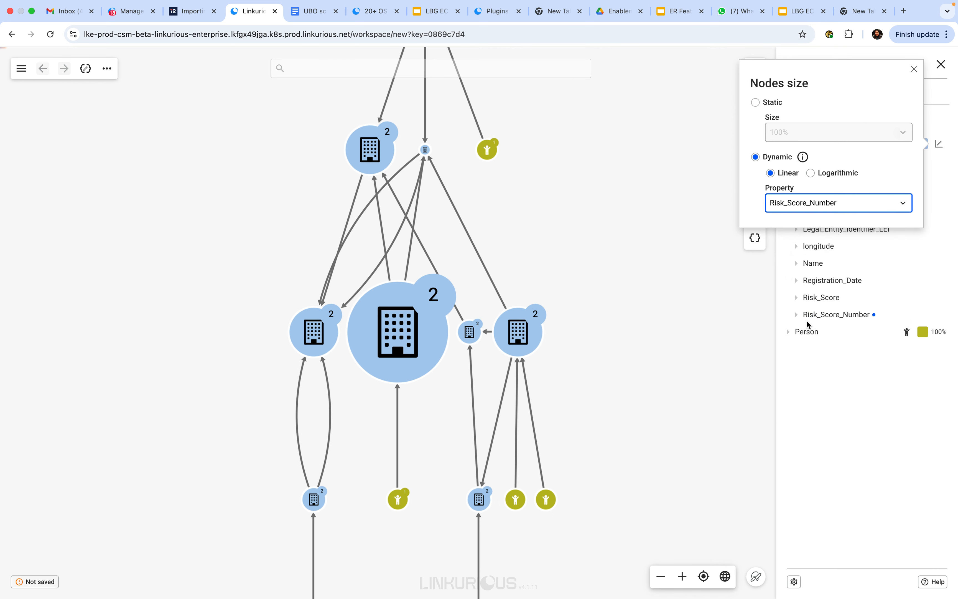
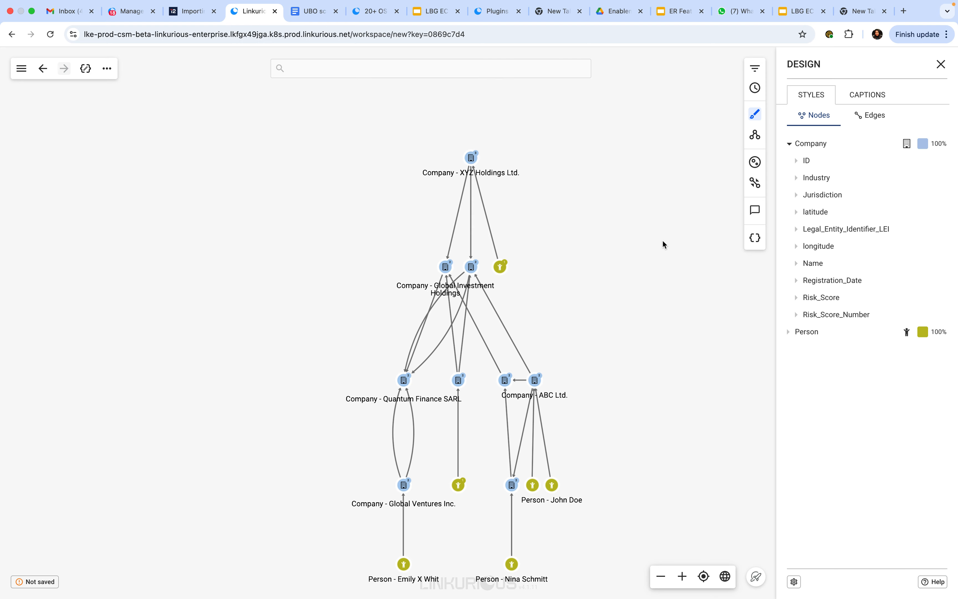
Step: Select the whole graph and examine the companies' industry, jurisdiction and latitude in the selection information
{"action": "key", "text": "super+a"}
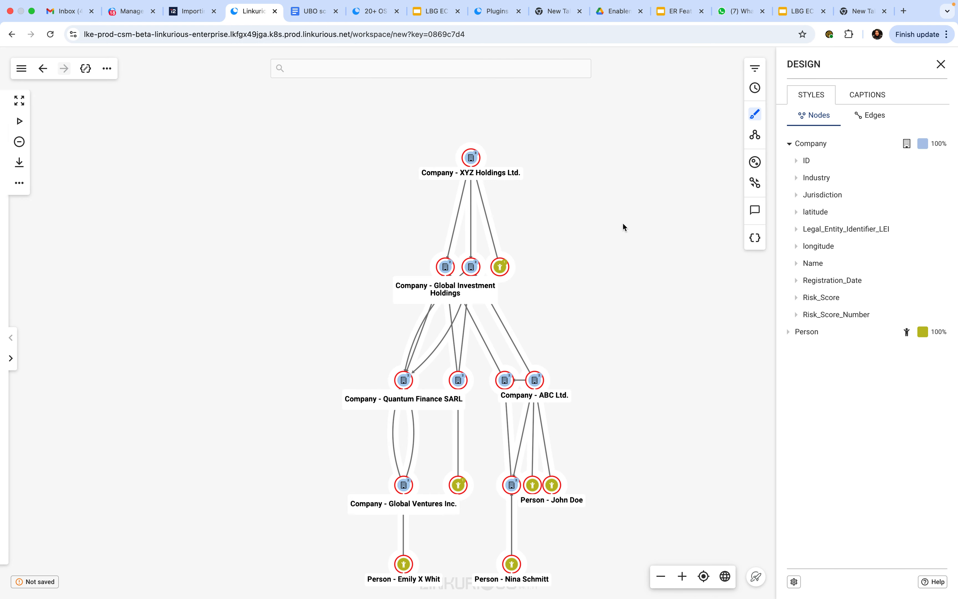
{"action": "left_click", "coordinate": [11, 359]}
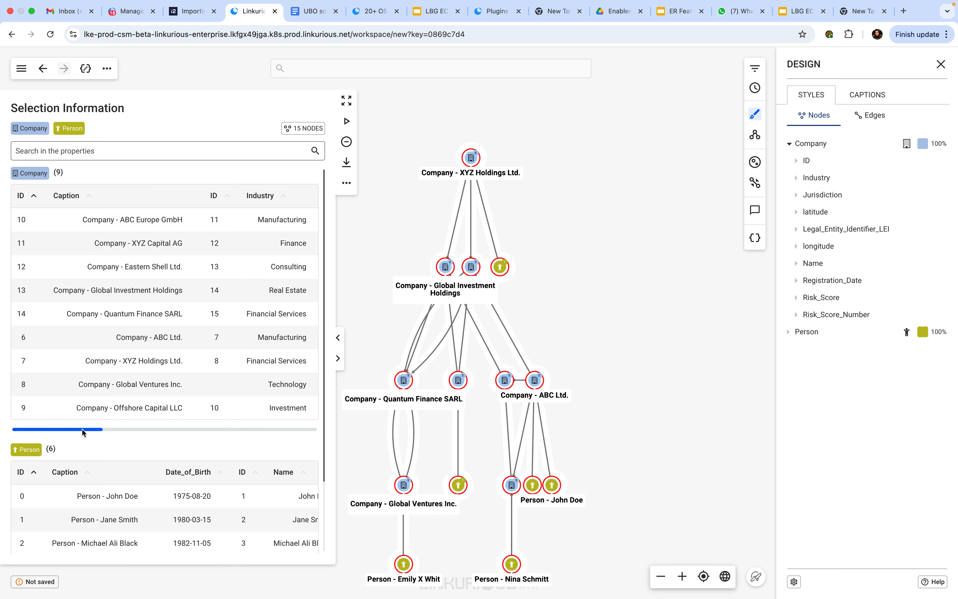
{"action": "left_click_drag", "start_coordinate": [83, 432], "coordinate": [137, 431]}
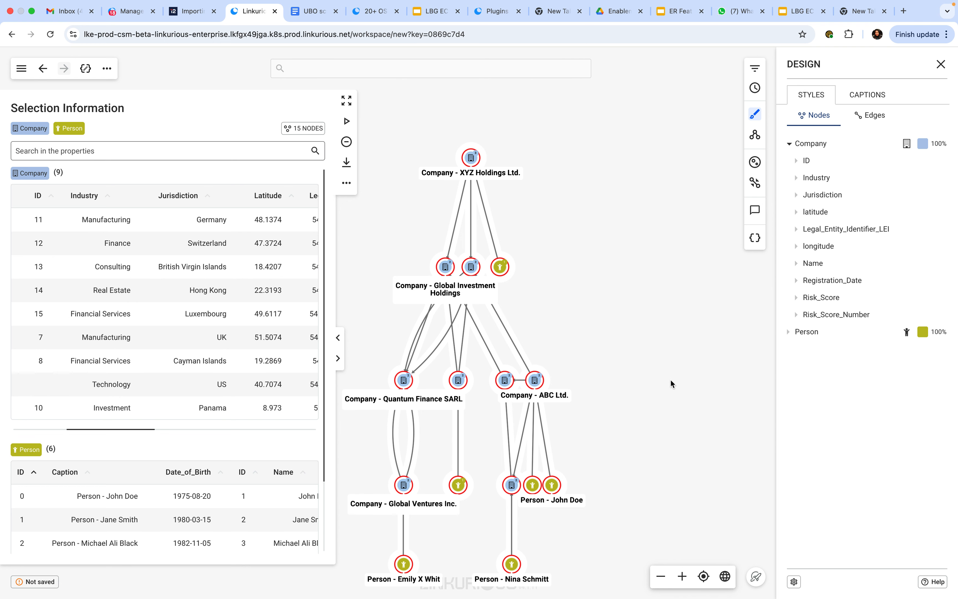
Step: Show the companies on the geographic map and collapse the selection information to examine their cross-border links
{"action": "left_click", "coordinate": [726, 579]}
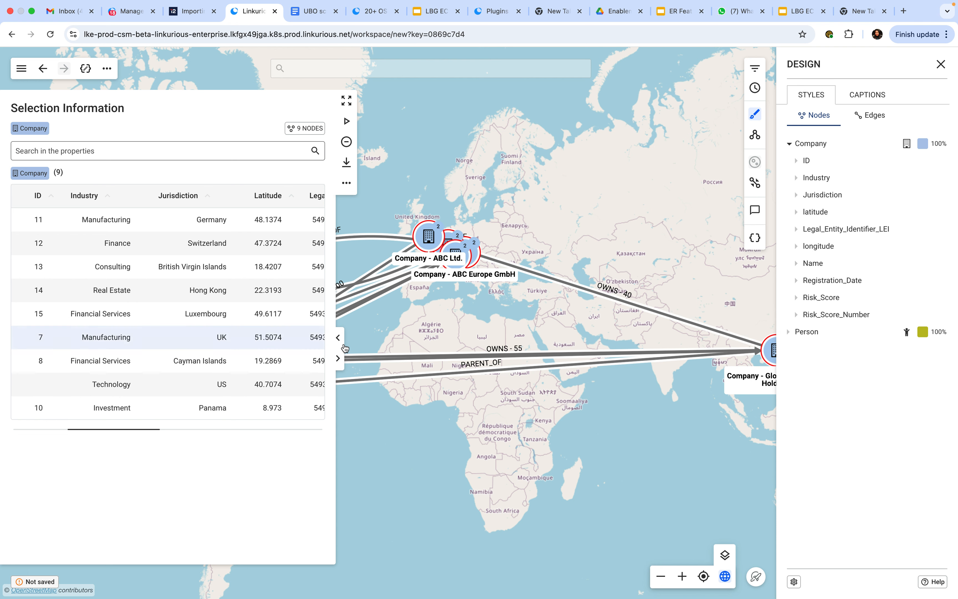
{"action": "left_click", "coordinate": [338, 338]}
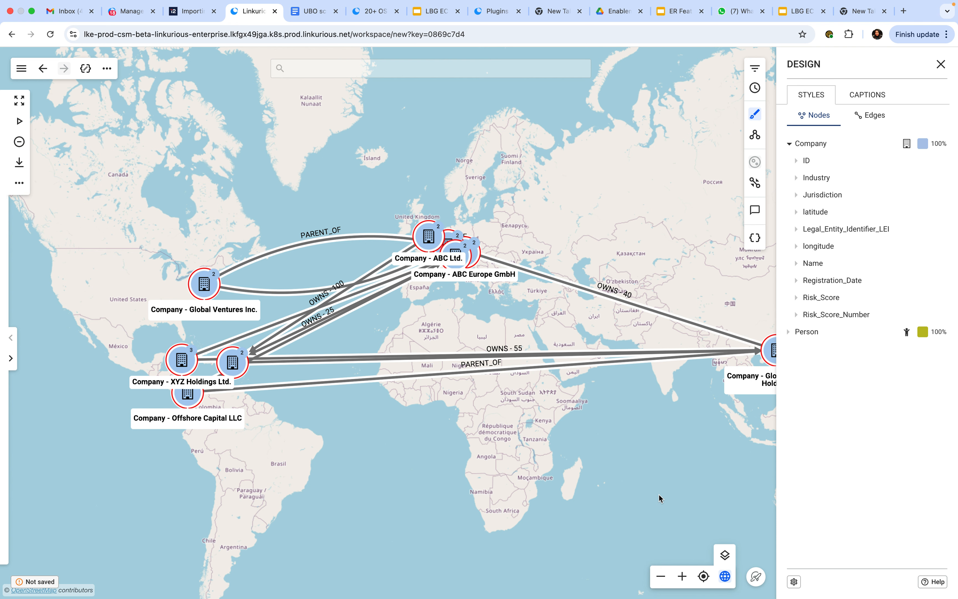
{"action": "left_click_drag", "start_coordinate": [637, 479], "coordinate": [600, 483]}
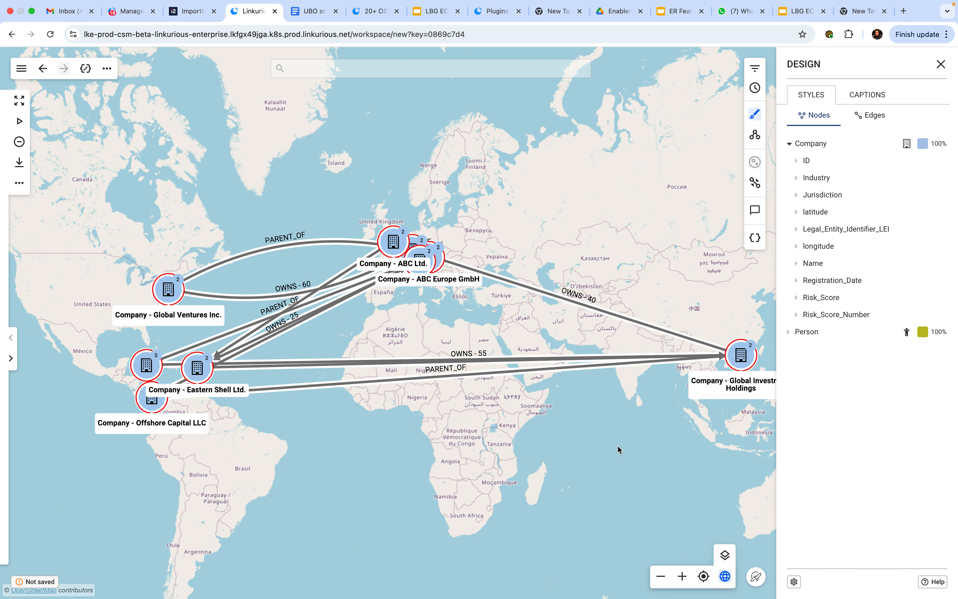
Step: Return from the map to the network view, and check the available node grouping rules before closing them
{"action": "left_click", "coordinate": [725, 576]}
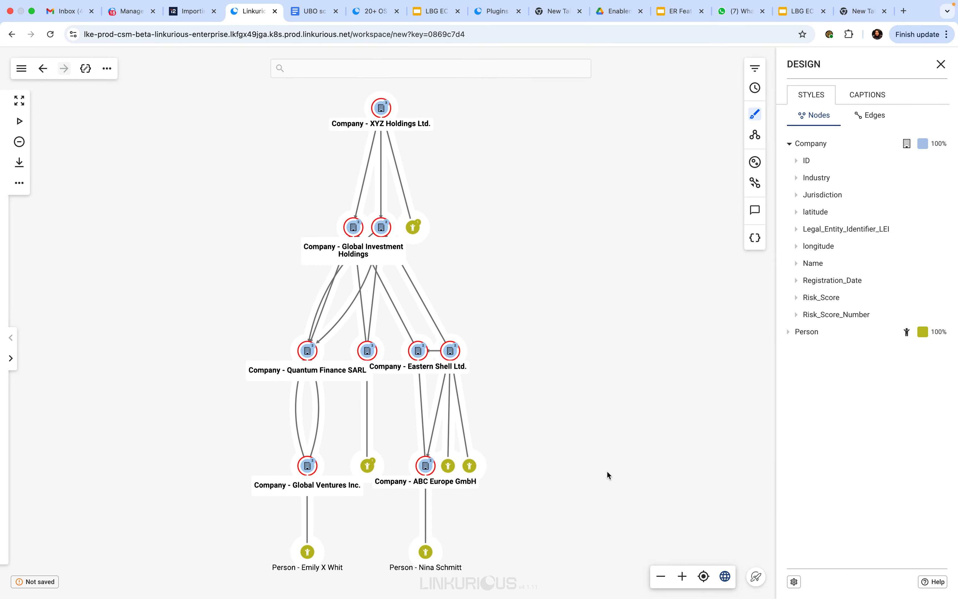
{"action": "left_click", "coordinate": [755, 163]}
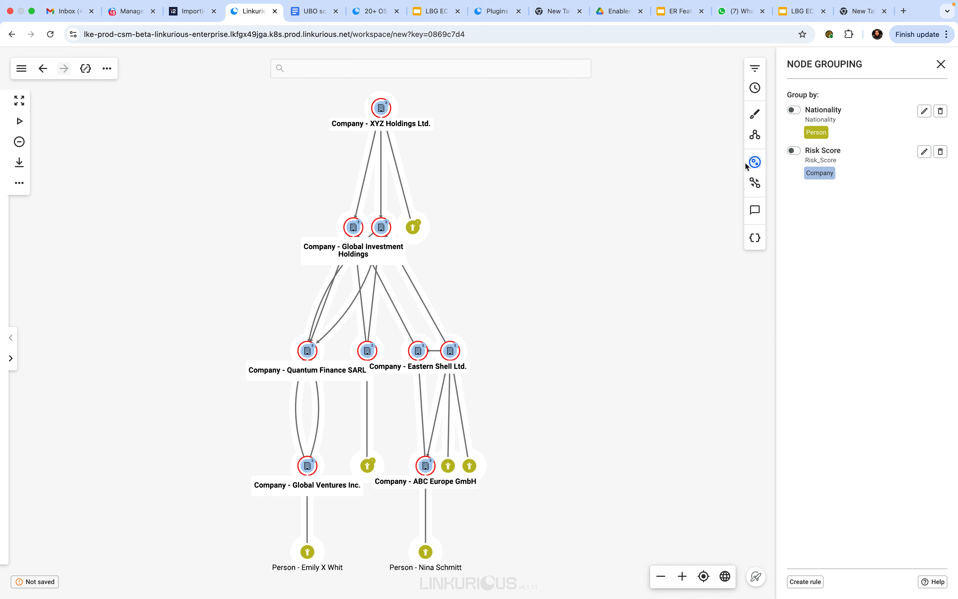
{"action": "left_click", "coordinate": [941, 64]}
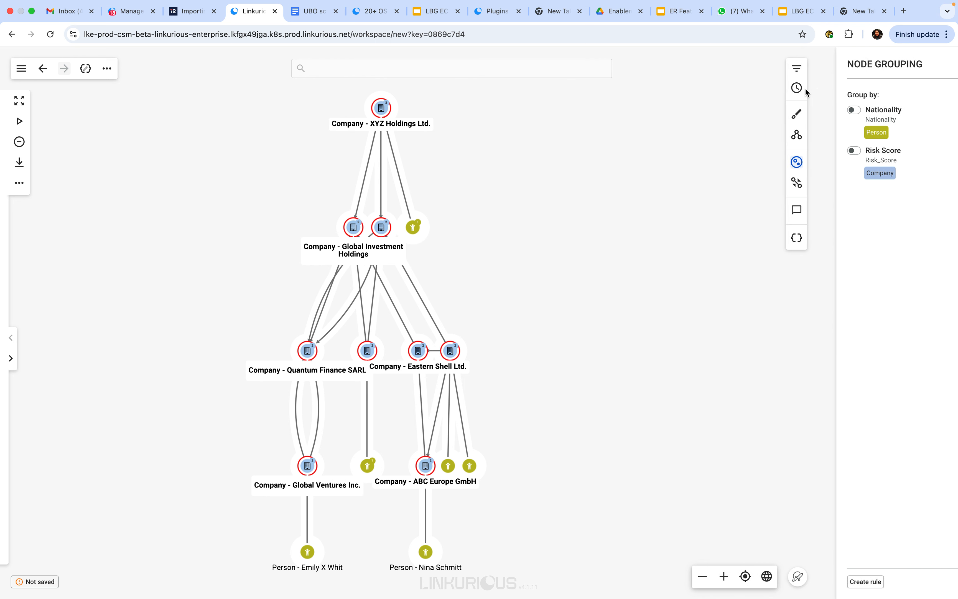
Step: Set up a timeline on the Company Registration_Date property and clear the node selection
{"action": "left_click", "coordinate": [937, 87]}
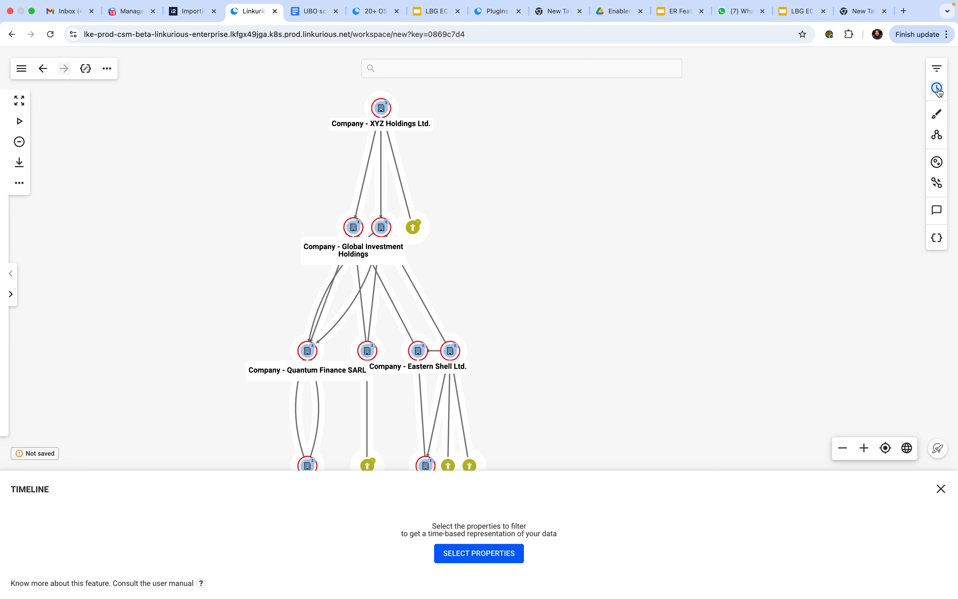
{"action": "left_click", "coordinate": [485, 554]}
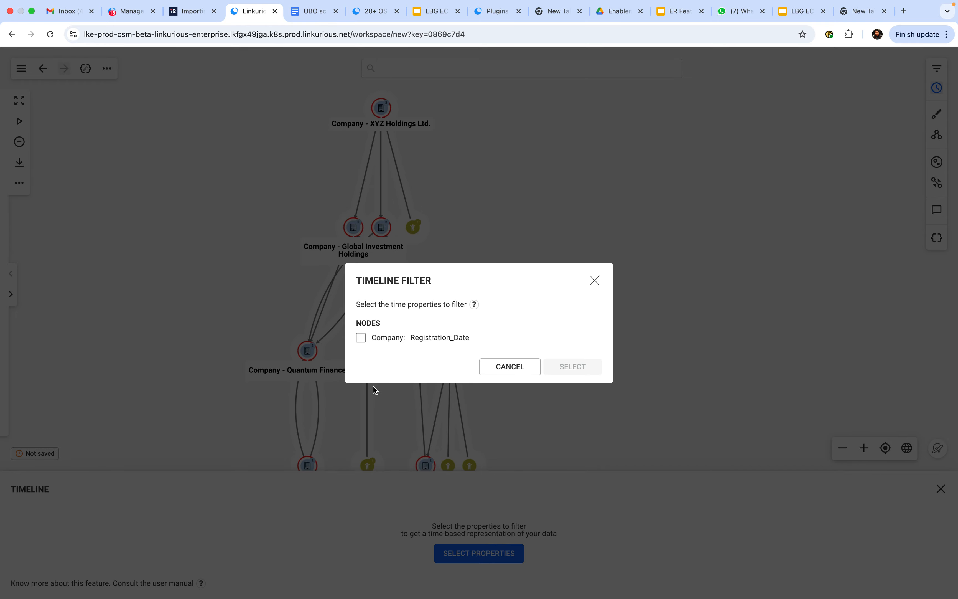
{"action": "left_click", "coordinate": [360, 338]}
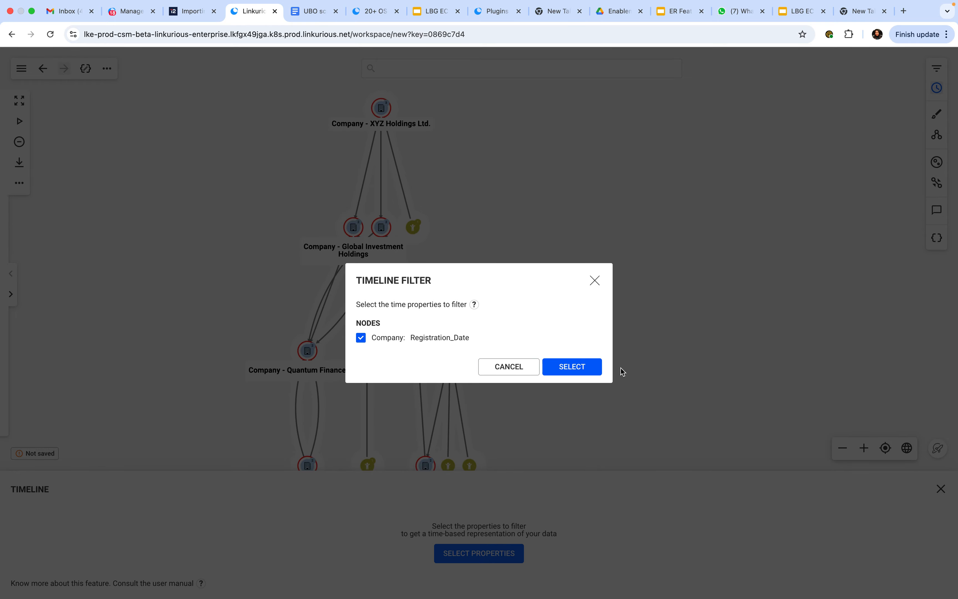
{"action": "left_click", "coordinate": [572, 366]}
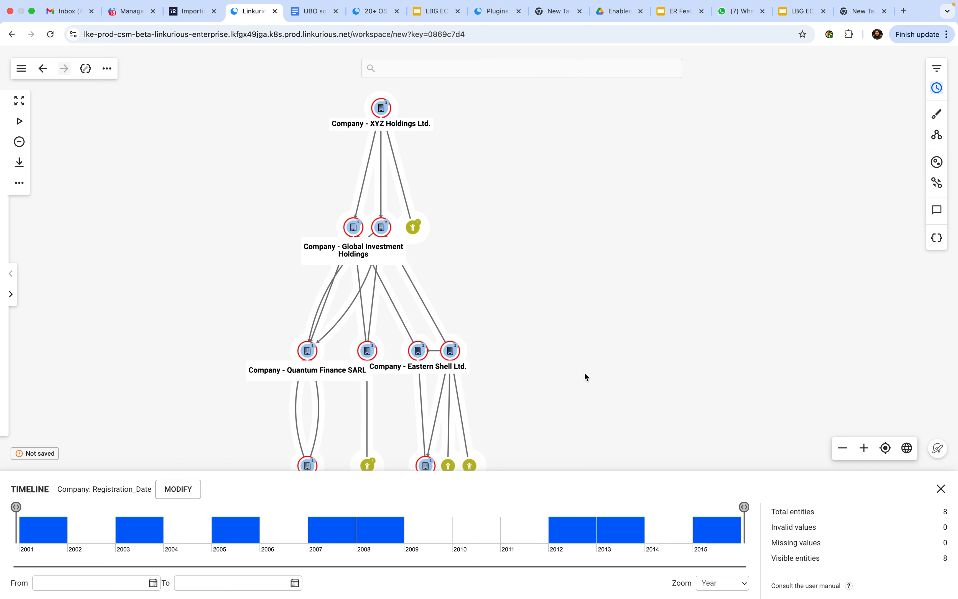
{"action": "left_click", "coordinate": [561, 381]}
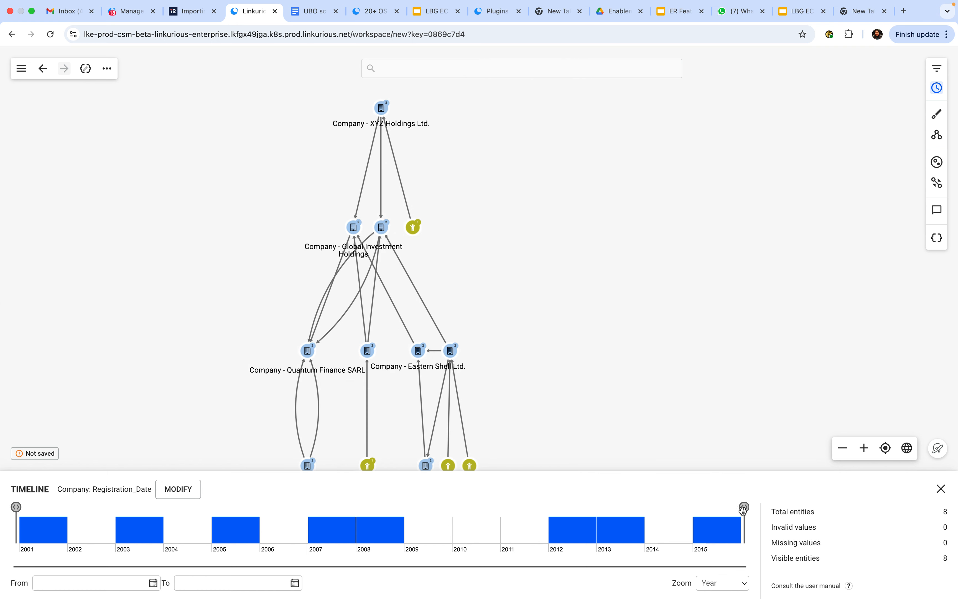
Step: Sweep the timeline's end date back through the earlier years, set it to 2016-01-01 and close the timeline
{"action": "left_click_drag", "start_coordinate": [745, 510], "coordinate": [120, 515]}
{"action": "mouse_move", "coordinate": [747, 507]}
{"action": "left_mouse_down"}
{"action": "mouse_move", "coordinate": [329, 535]}
{"action": "mouse_move", "coordinate": [57, 529]}
{"action": "mouse_move", "coordinate": [731, 504]}
{"action": "left_mouse_up"}
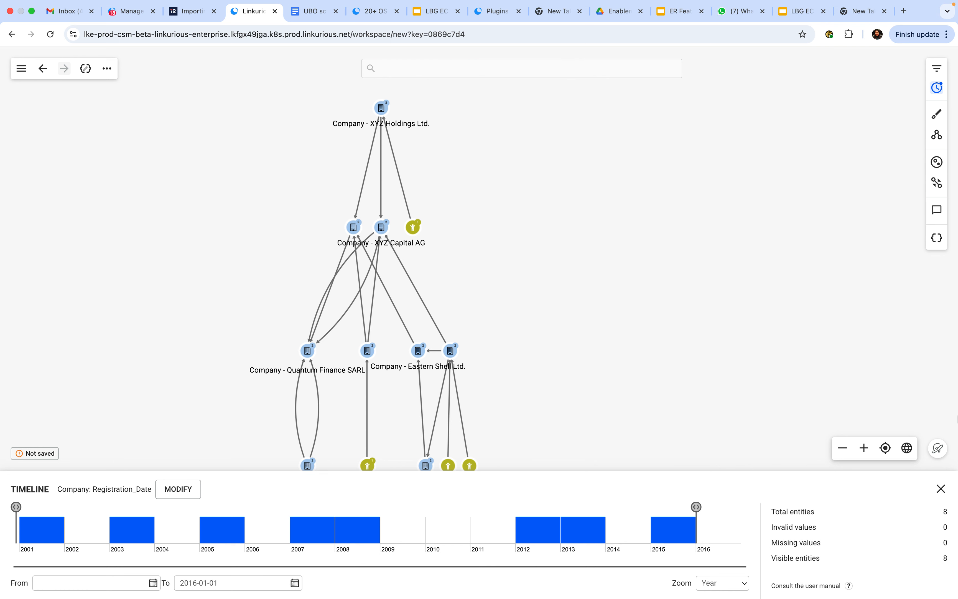
{"action": "left_click", "coordinate": [941, 489]}
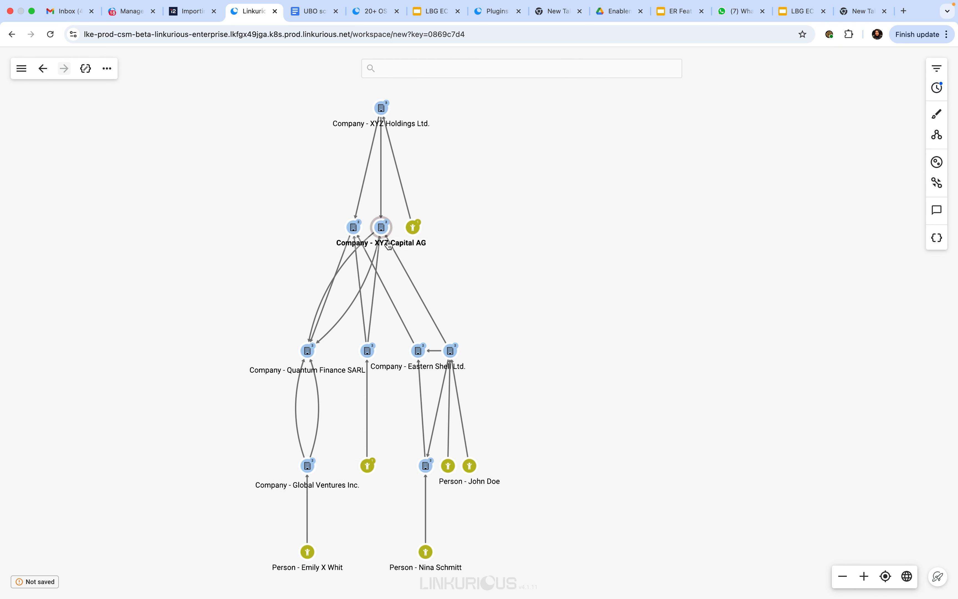
Step: Move the beneficial owner of XYZ Holdings Ltd. outward and run the custom action that checks adverse media on Google for this person
{"action": "left_click_drag", "start_coordinate": [413, 227], "coordinate": [487, 229]}
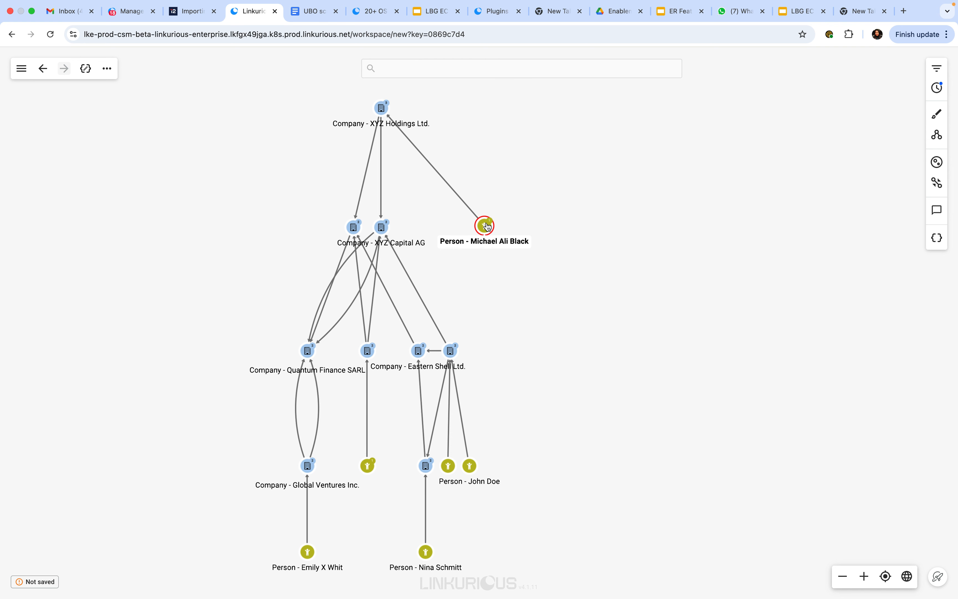
{"action": "right_click", "coordinate": [487, 226]}
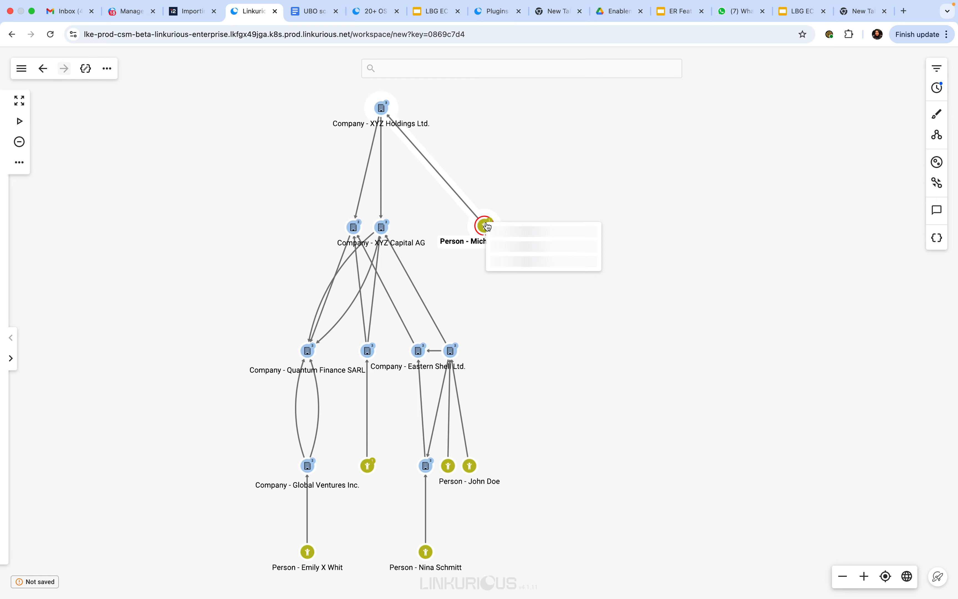
{"action": "mouse_move", "coordinate": [527, 283]}
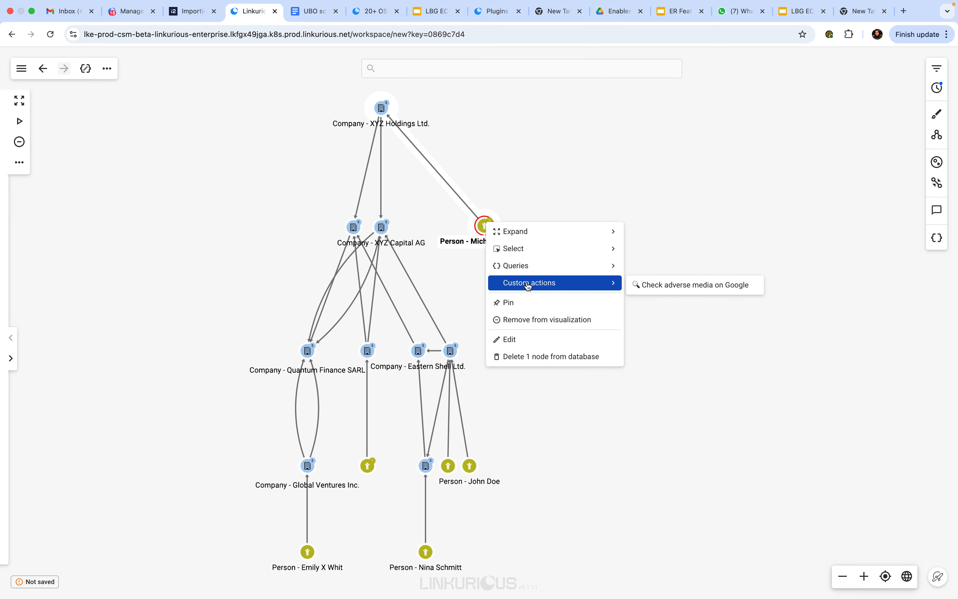
{"action": "left_click", "coordinate": [674, 285]}
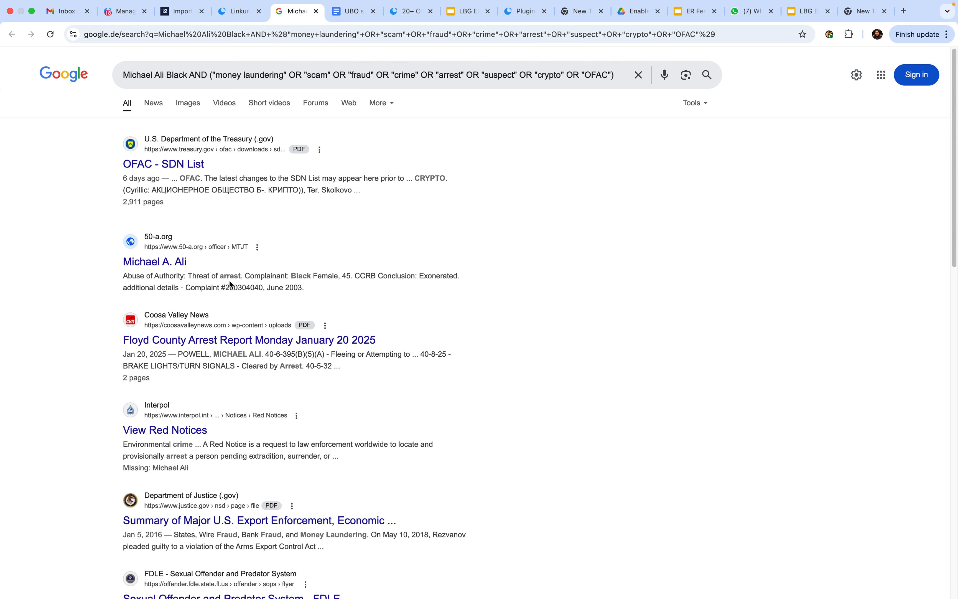
Step: Switch back to Linkurious, expand the beneficial owner of XYZ Holdings Ltd., and move the linked resolved entity clear of the hierarchy
{"action": "left_click", "coordinate": [239, 12]}
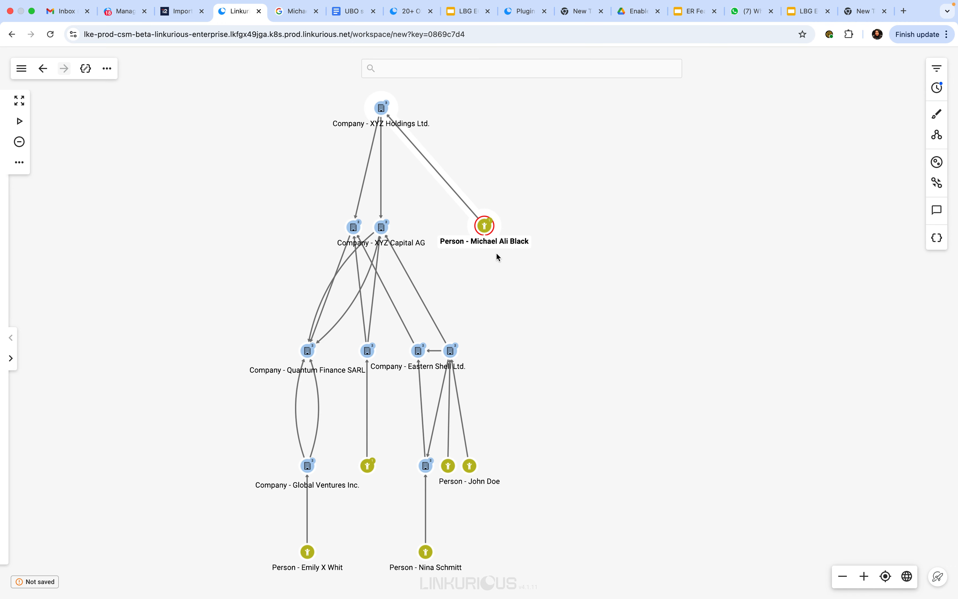
{"action": "double_click", "coordinate": [486, 227]}
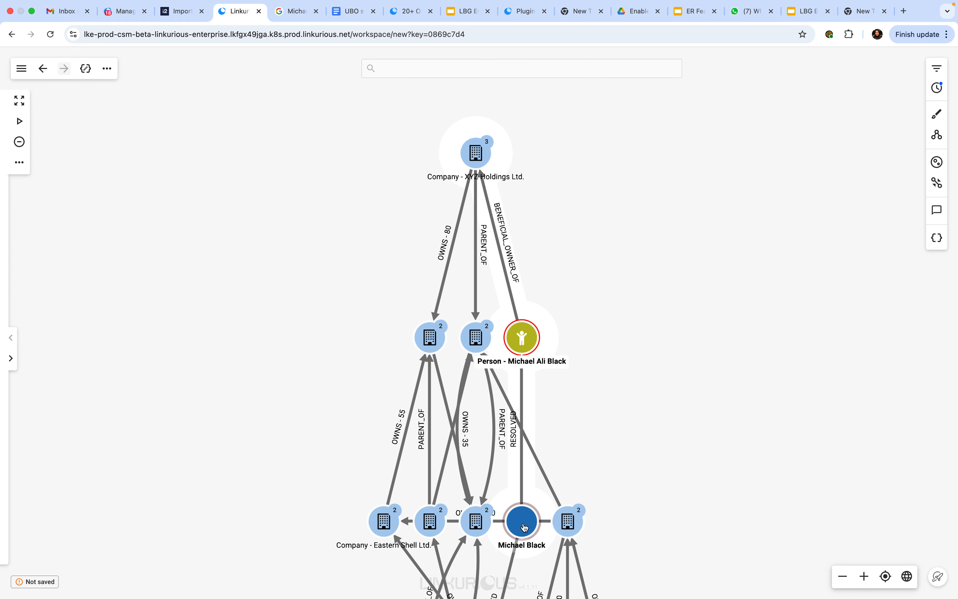
{"action": "left_click_drag", "start_coordinate": [522, 520], "coordinate": [665, 458]}
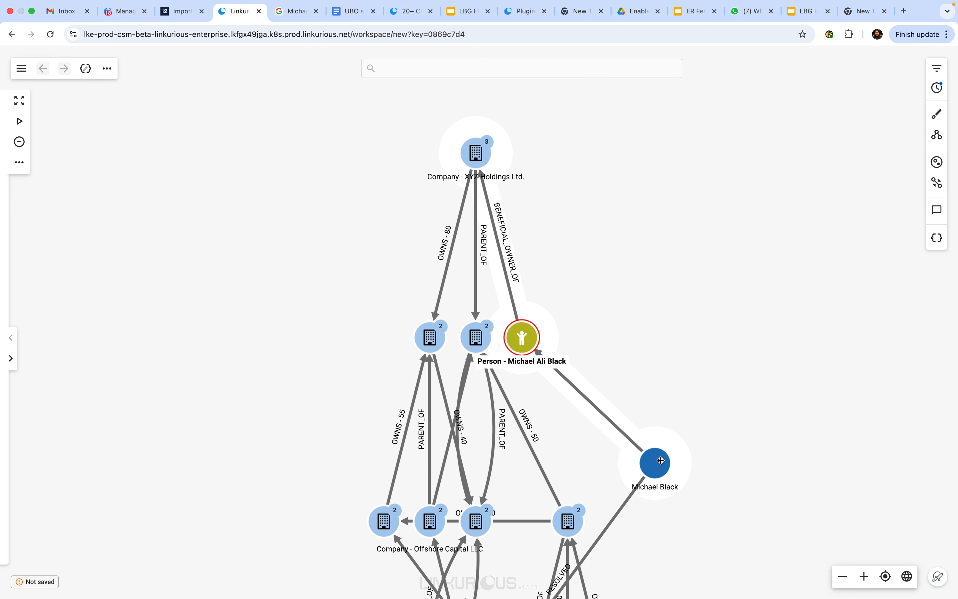
{"action": "left_click_drag", "start_coordinate": [722, 489], "coordinate": [571, 308]}
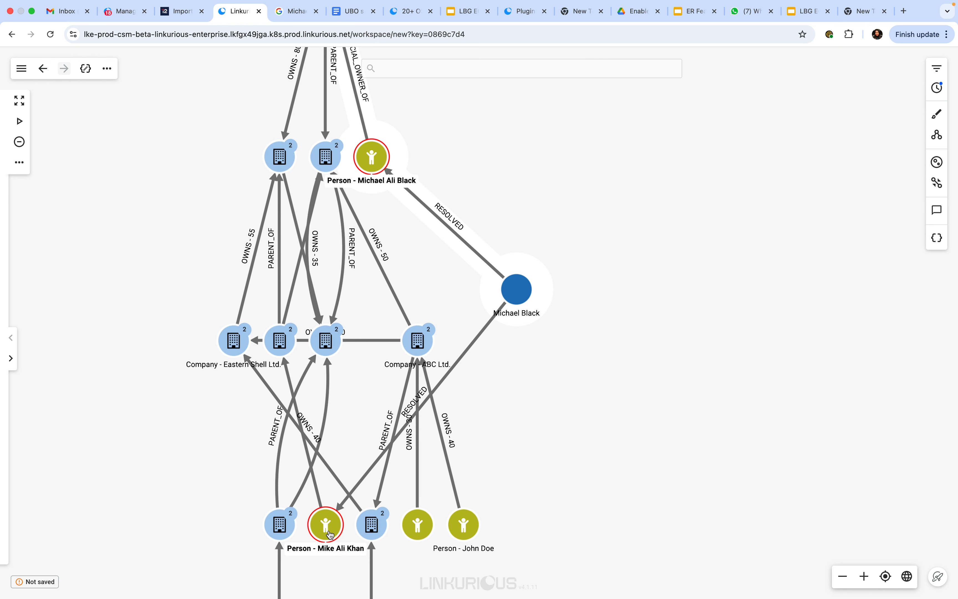
Step: Nudge the second resolved person node and open the properties of the RESOLVED edge leading to the beneficial owner
{"action": "mouse_move", "coordinate": [330, 535]}
{"action": "left_mouse_down"}
{"action": "mouse_move", "coordinate": [347, 519]}
{"action": "mouse_move", "coordinate": [327, 524]}
{"action": "left_mouse_up"}
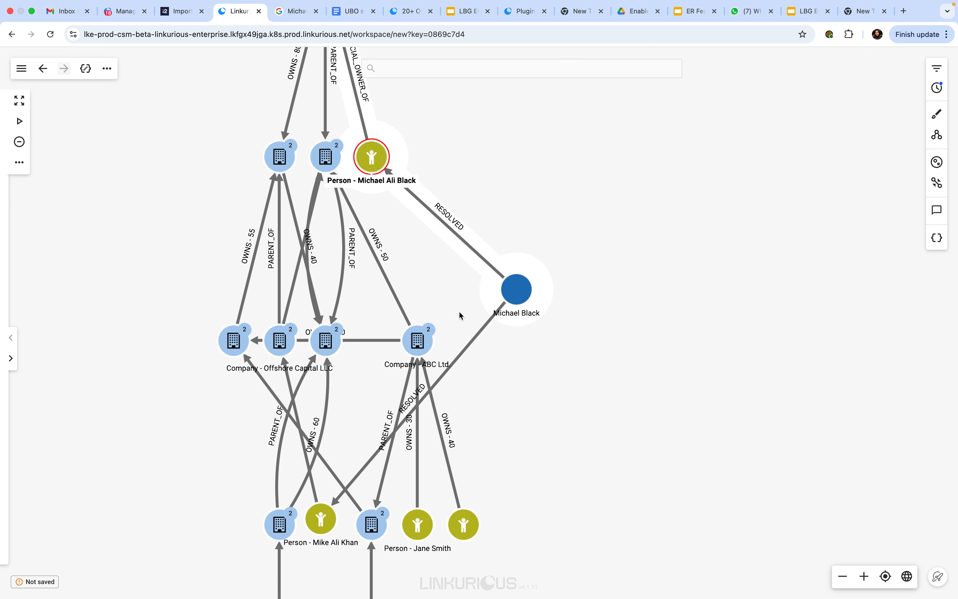
{"action": "left_click", "coordinate": [454, 235]}
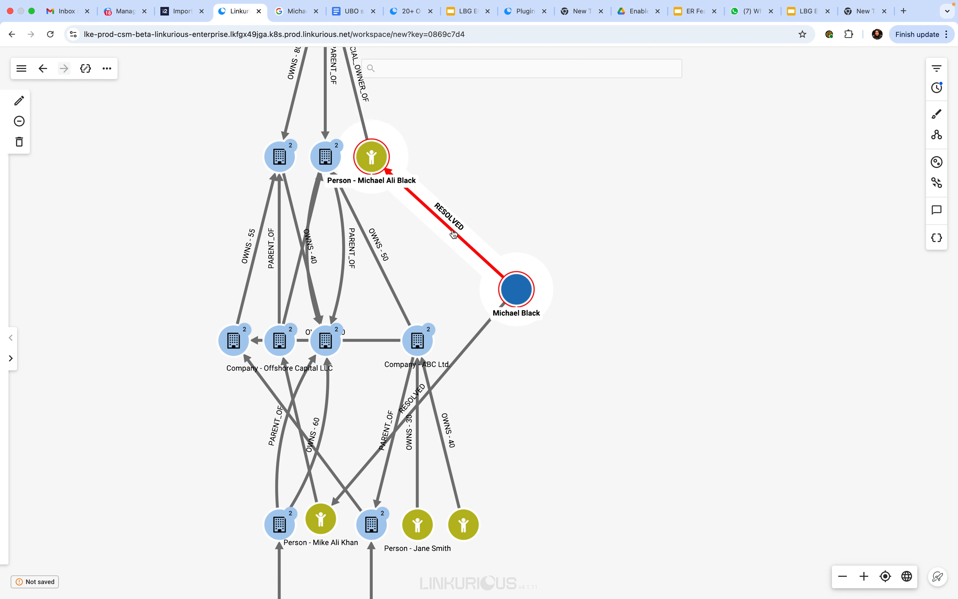
{"action": "left_click", "coordinate": [11, 358]}
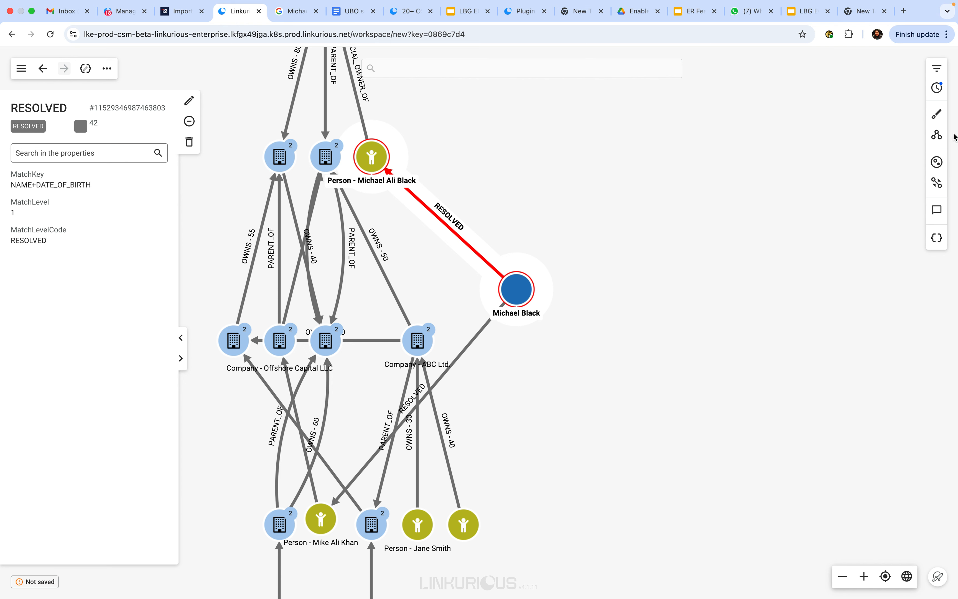
Step: Group the person nodes by Nationality, then switch that grouping off again
{"action": "left_click", "coordinate": [938, 163]}
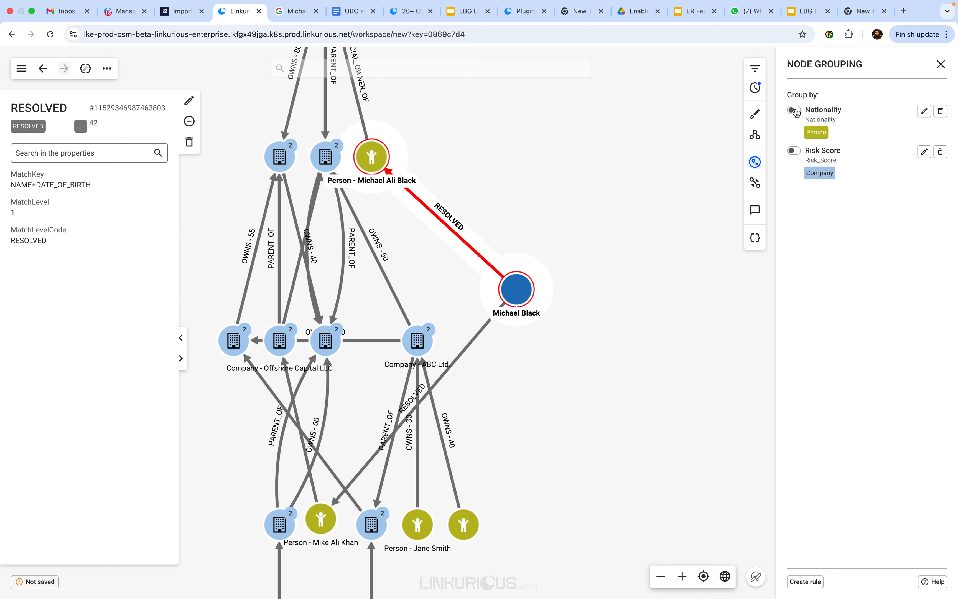
{"action": "left_click", "coordinate": [794, 110]}
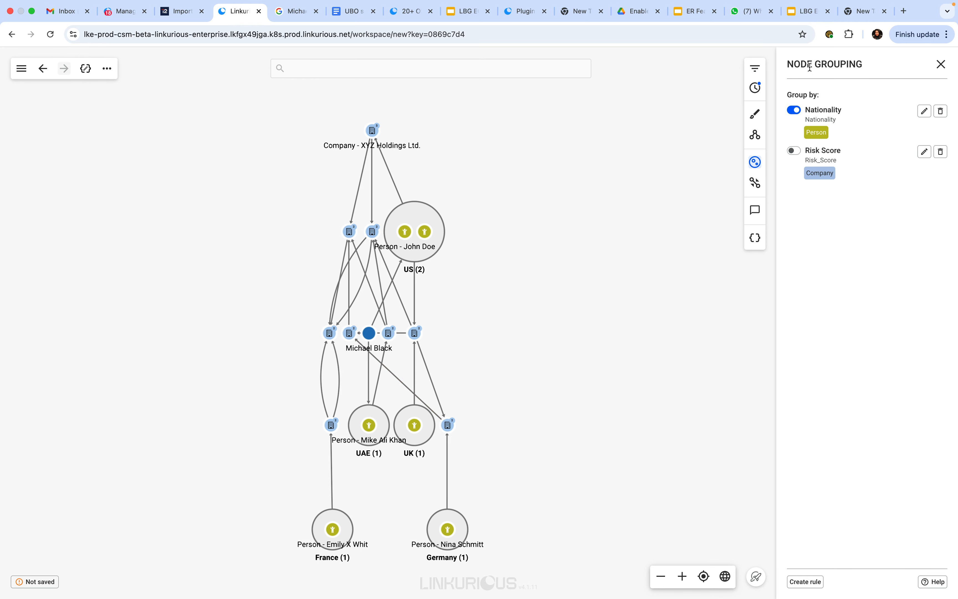
{"action": "left_click", "coordinate": [793, 111]}
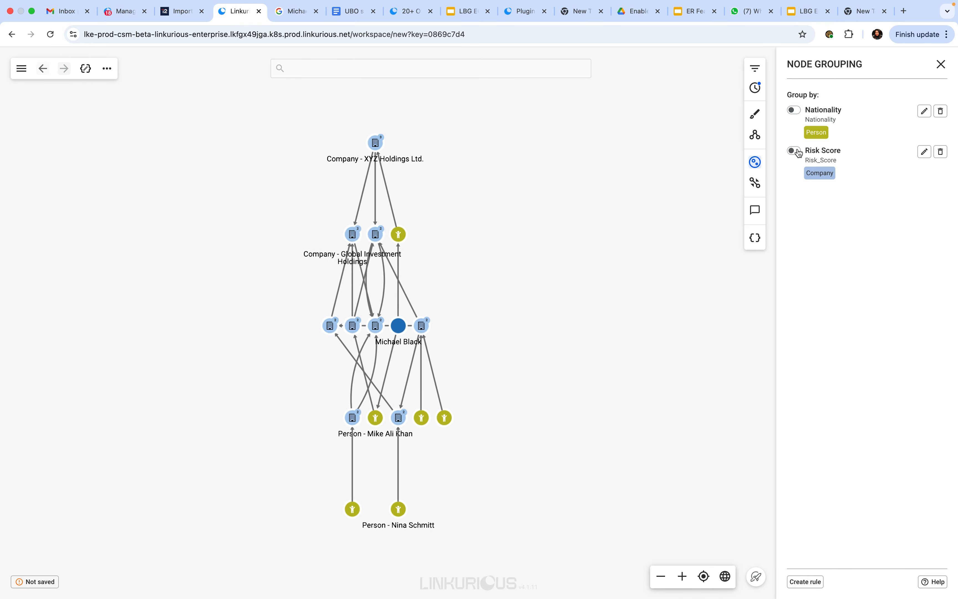
Step: Group the company nodes by Risk Score, inspect the persons linked to the High group, and switch the grouping off
{"action": "left_click", "coordinate": [794, 151]}
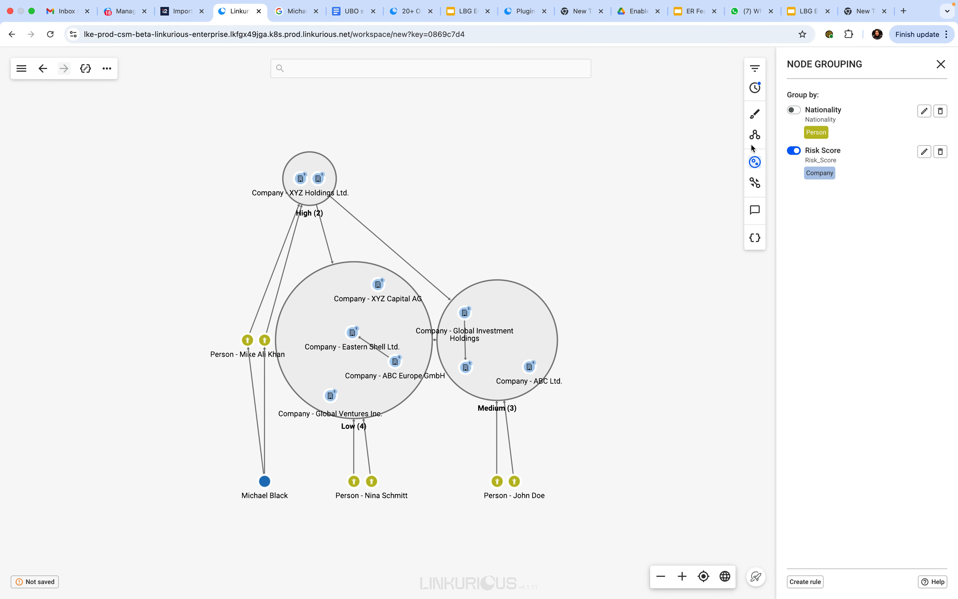
{"action": "left_click", "coordinate": [247, 341]}
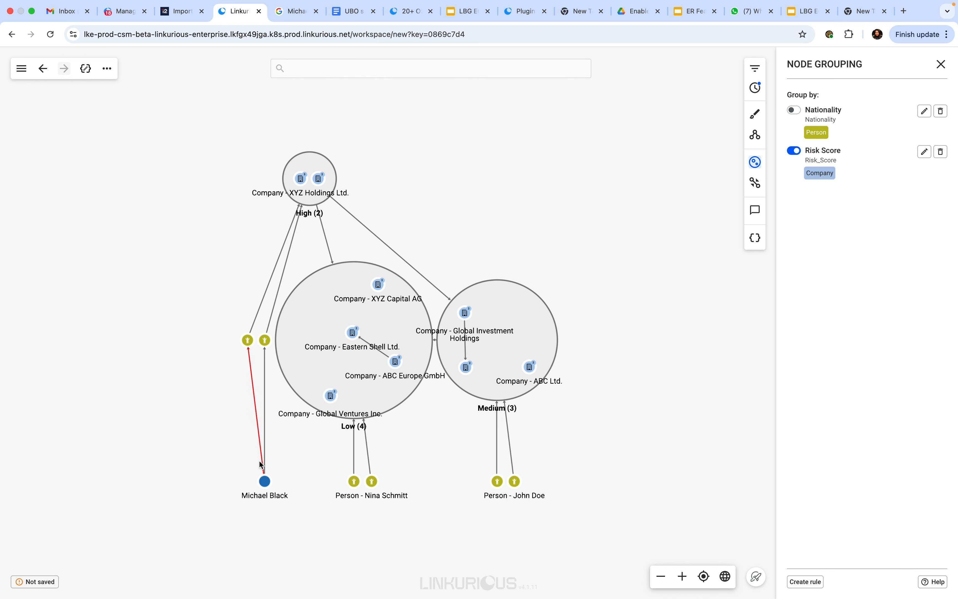
{"action": "left_click", "coordinate": [257, 342]}
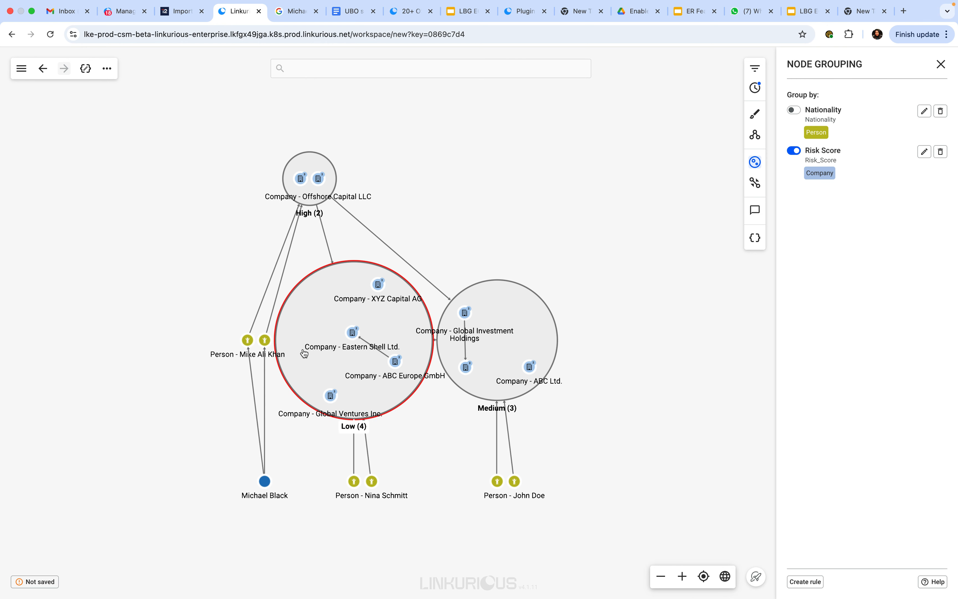
{"action": "left_click", "coordinate": [264, 339]}
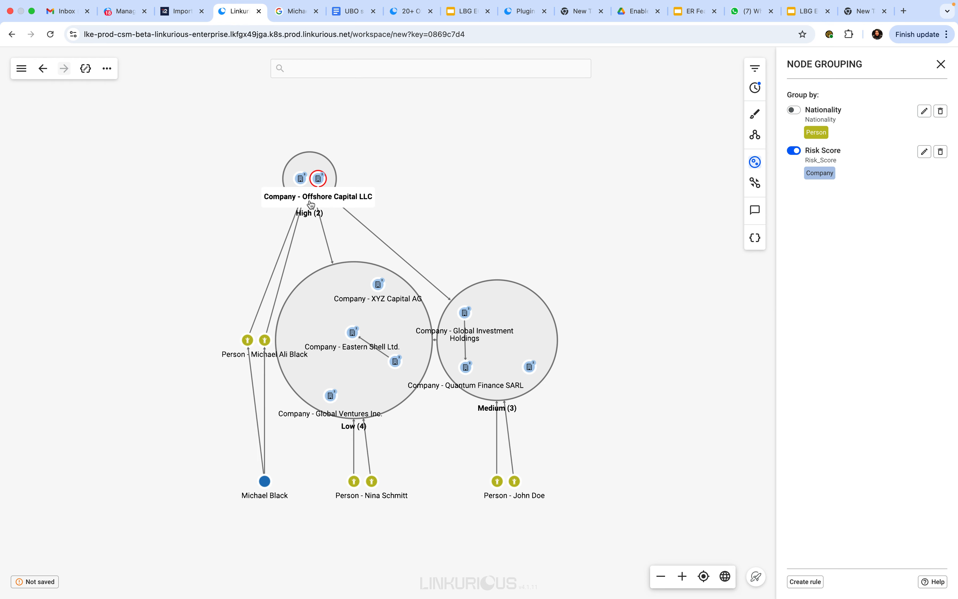
{"action": "left_click", "coordinate": [794, 152]}
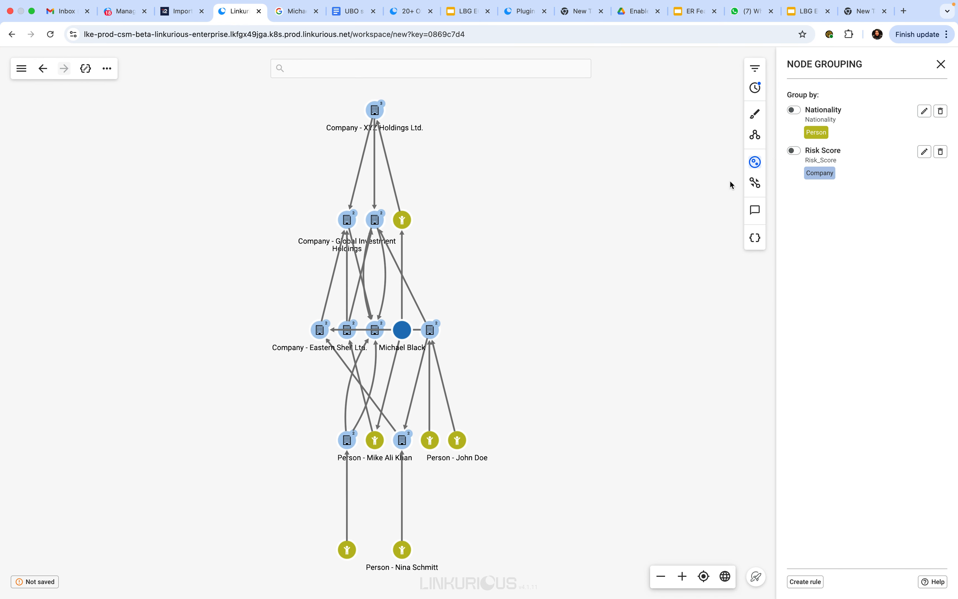
Step: Run the Tag A Person As Suspicious And Comment query on the beneficial owner of XYZ Holdings Ltd. with the comment "Suspicious"
{"action": "left_click", "coordinate": [402, 221]}
{"action": "right_click", "coordinate": [403, 221]}
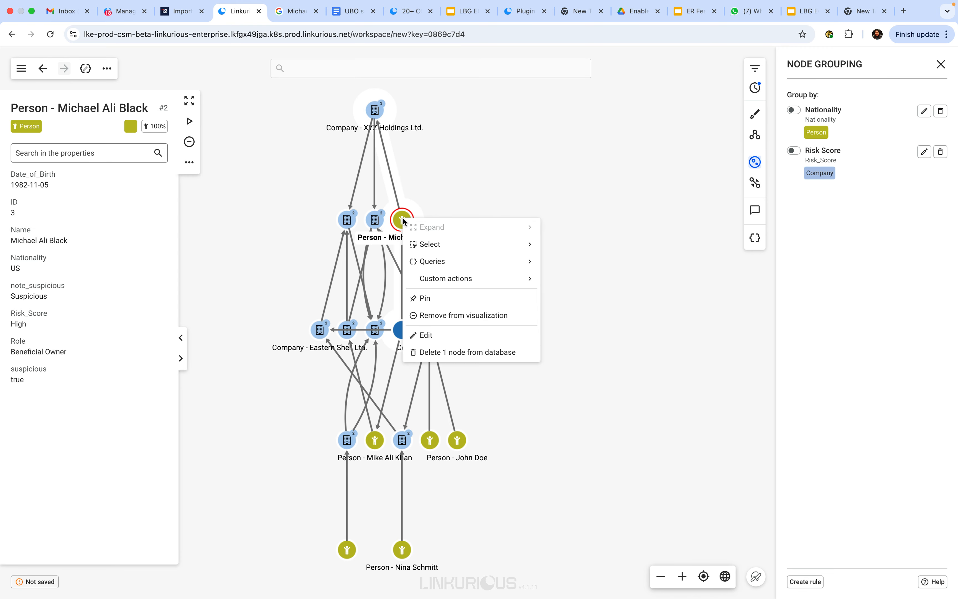
{"action": "mouse_move", "coordinate": [432, 261]}
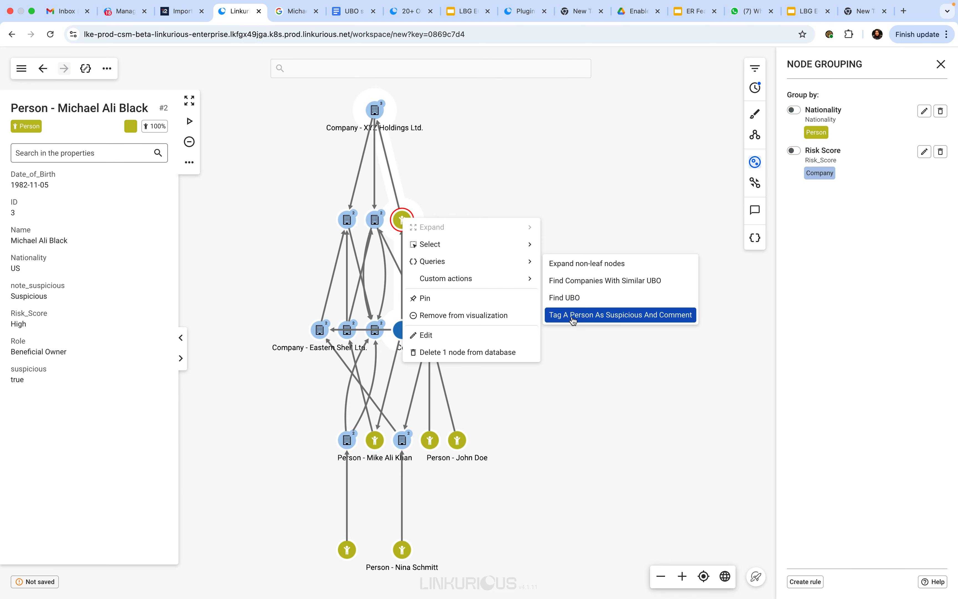
{"action": "left_click", "coordinate": [573, 316]}
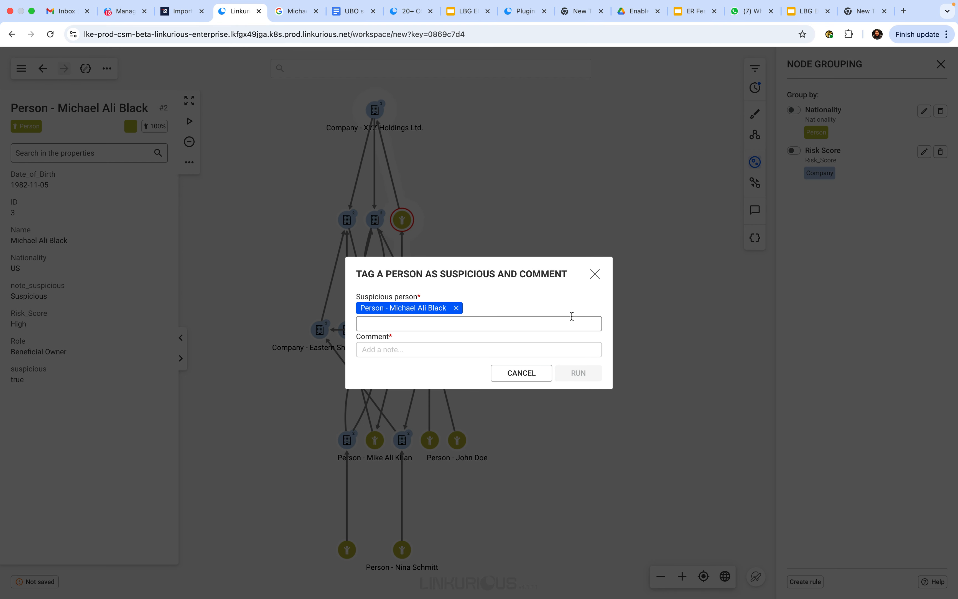
{"action": "left_click", "coordinate": [455, 348]}
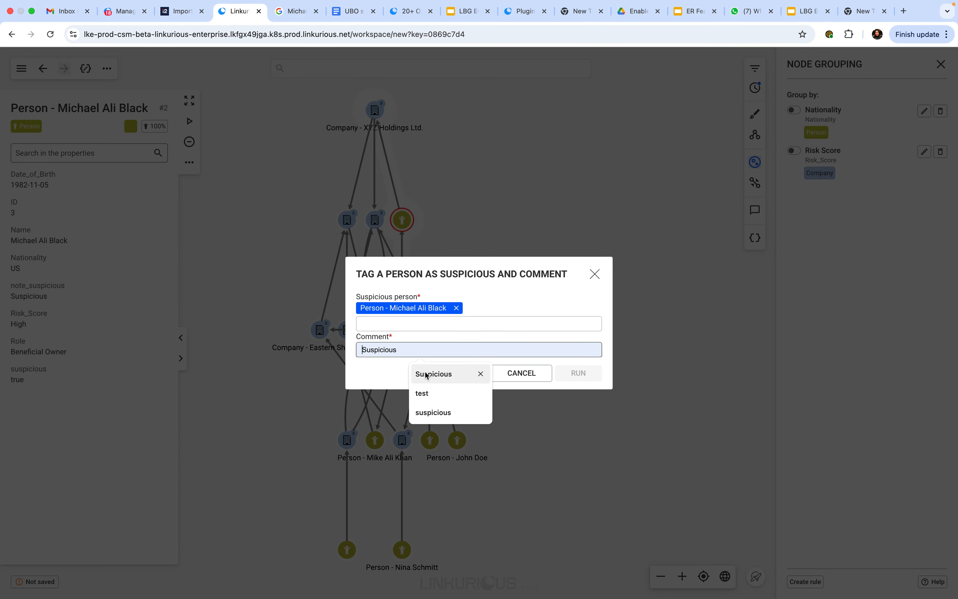
{"action": "left_click", "coordinate": [424, 375]}
{"action": "left_click", "coordinate": [577, 373]}
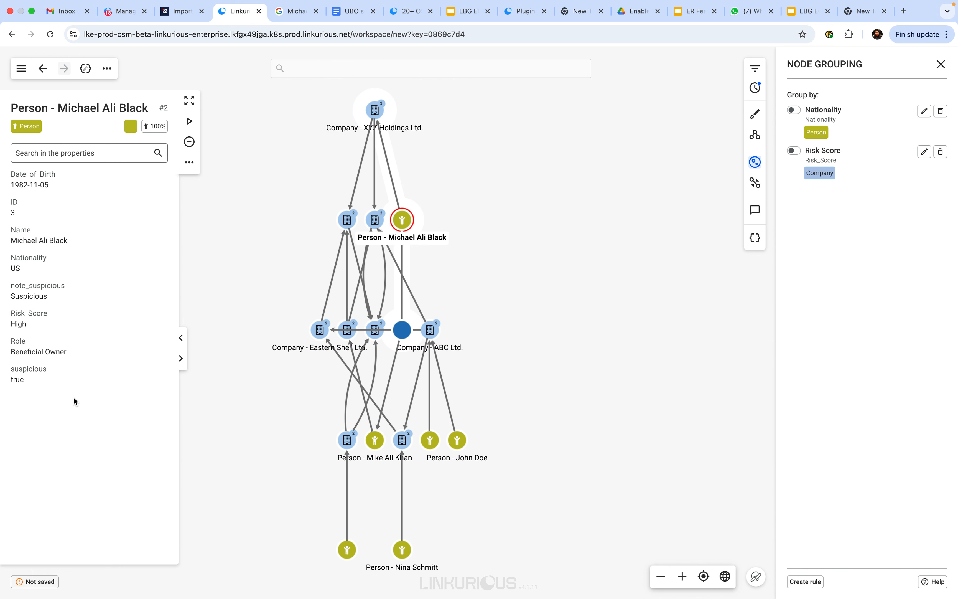
Step: Clear the selection and move the beneficial owner and XYZ Capital AG outward to spread the second level of the hierarchy
{"action": "left_click", "coordinate": [566, 262]}
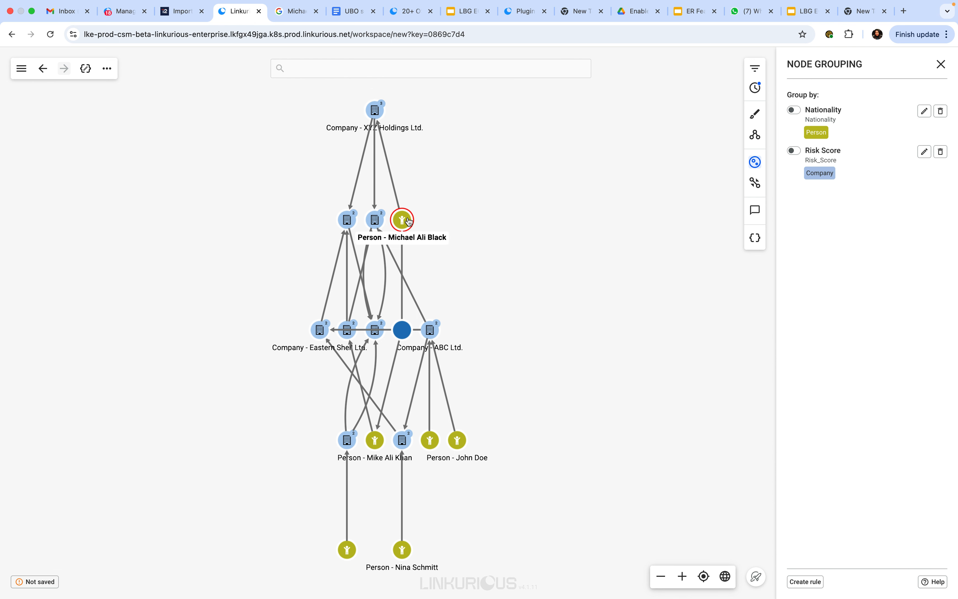
{"action": "left_click_drag", "start_coordinate": [409, 221], "coordinate": [452, 220]}
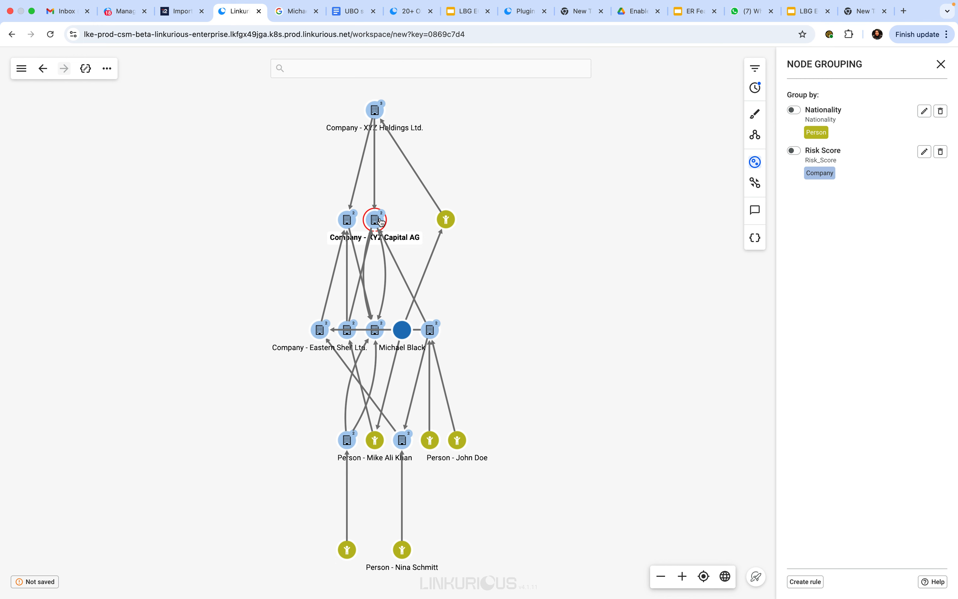
{"action": "left_click_drag", "start_coordinate": [381, 222], "coordinate": [397, 223]}
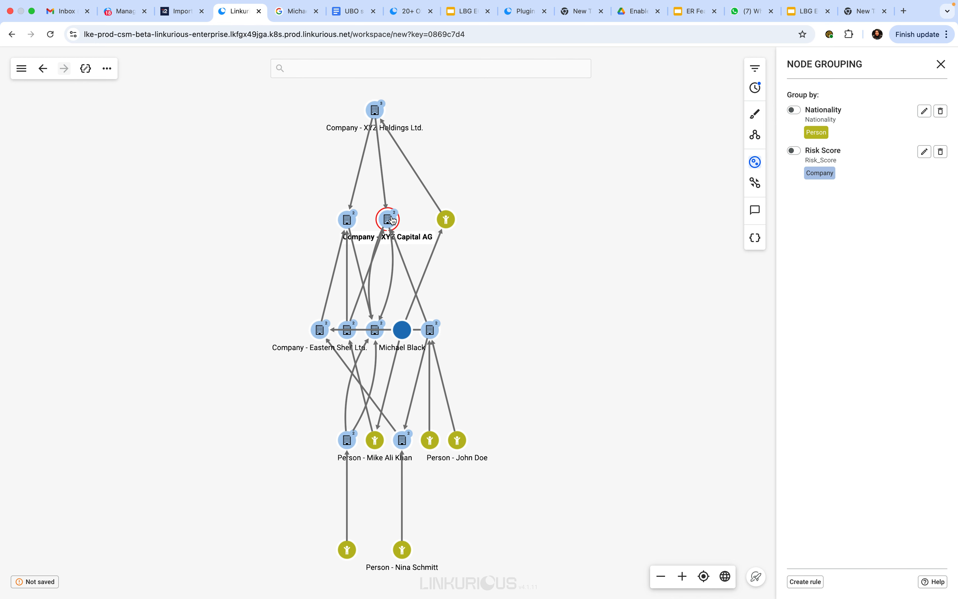
Step: Fetch details from Company House UK for XYZ Holdings Ltd., import the first result into the graph and close the results window
{"action": "right_click", "coordinate": [376, 112]}
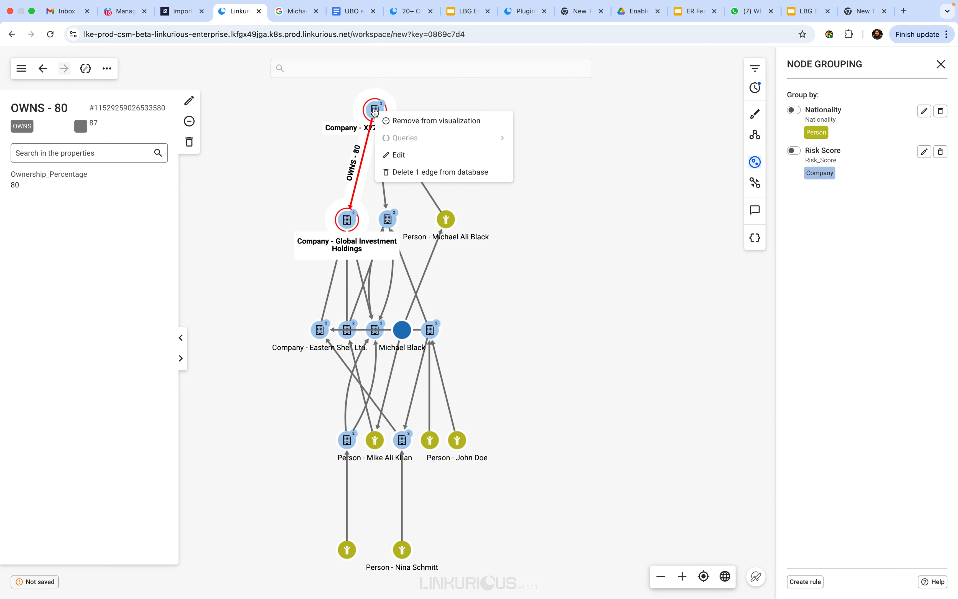
{"action": "left_click", "coordinate": [375, 112]}
{"action": "left_click", "coordinate": [375, 111]}
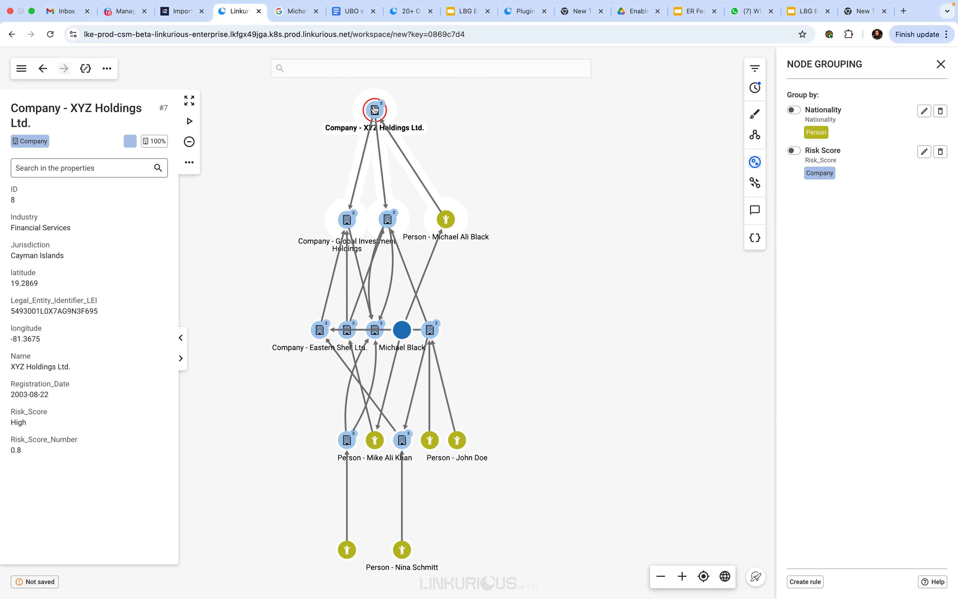
{"action": "right_click", "coordinate": [380, 111]}
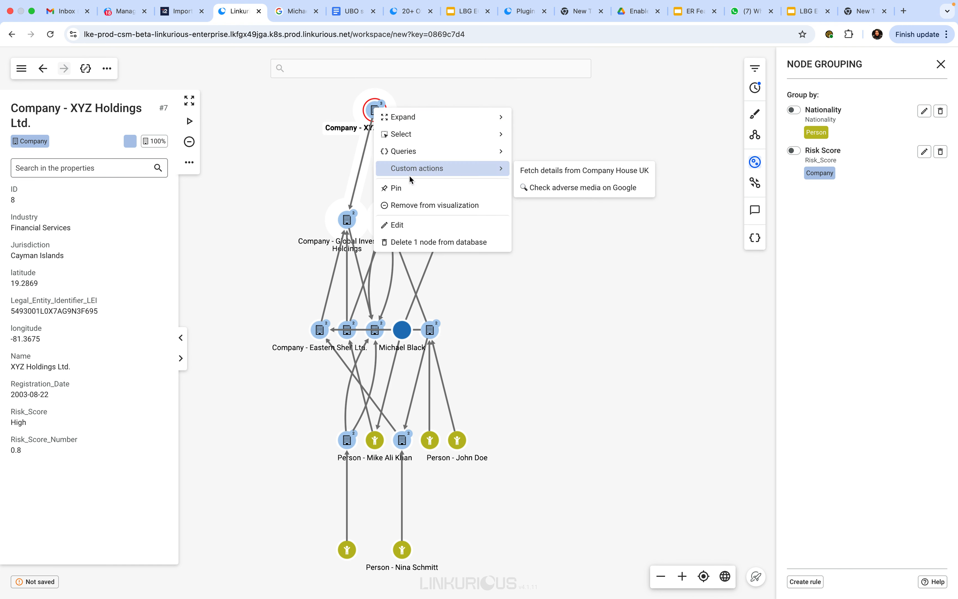
{"action": "mouse_move", "coordinate": [420, 173]}
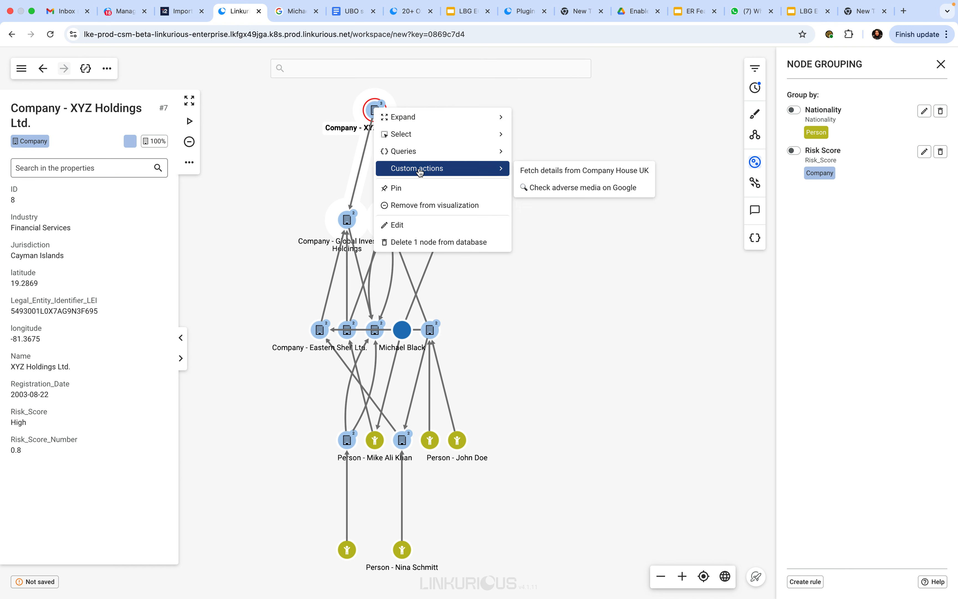
{"action": "left_click", "coordinate": [545, 171]}
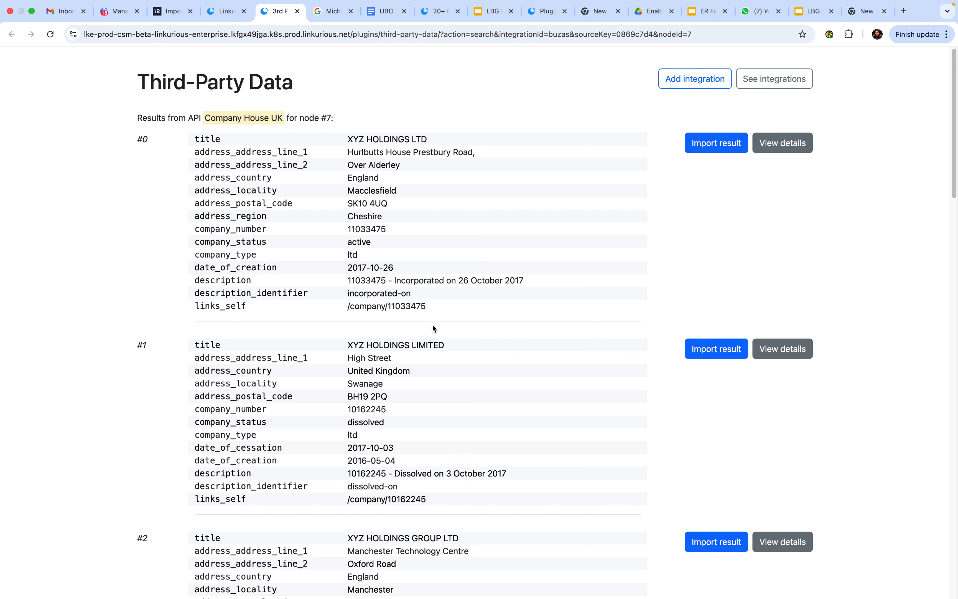
{"action": "left_click", "coordinate": [724, 147]}
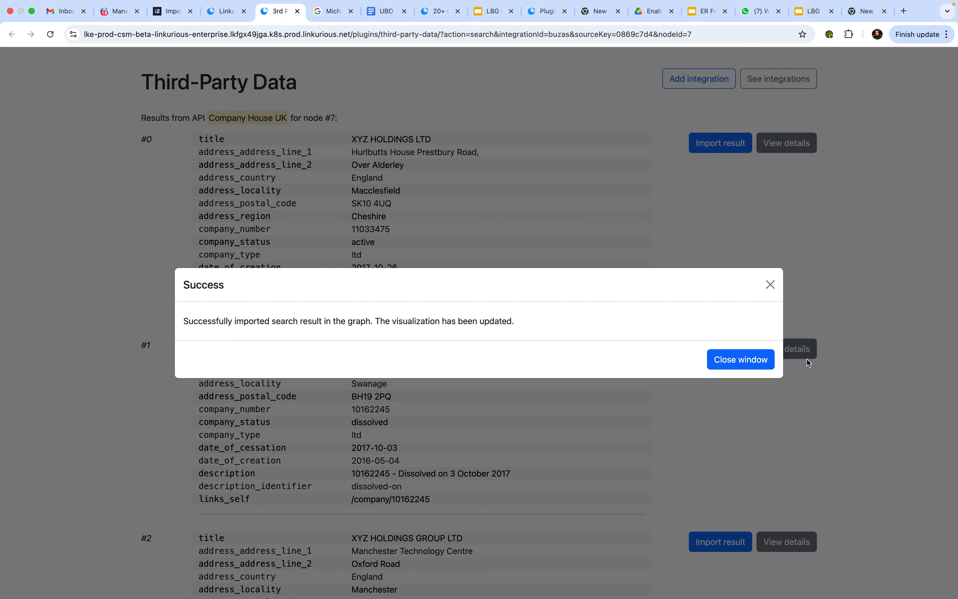
{"action": "left_click", "coordinate": [739, 366]}
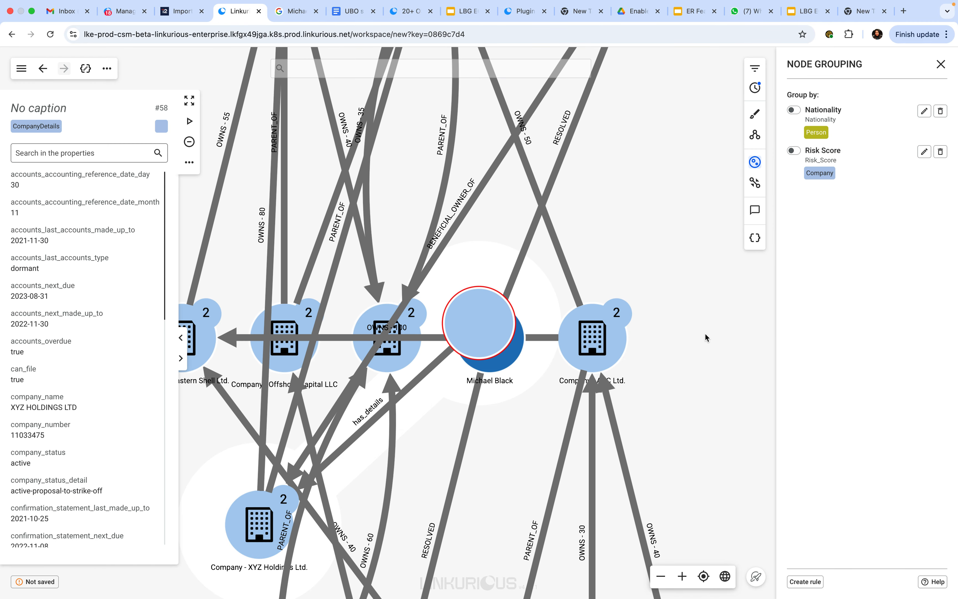
Step: Clear the selection and move the resolved entity node out from behind the imported company details node
{"action": "left_click", "coordinate": [706, 347]}
{"action": "scroll", "coordinate": [694, 351], "scroll_direction": "down", "scroll_amount": 4}
{"action": "left_click_drag", "start_coordinate": [697, 355], "coordinate": [579, 427]}
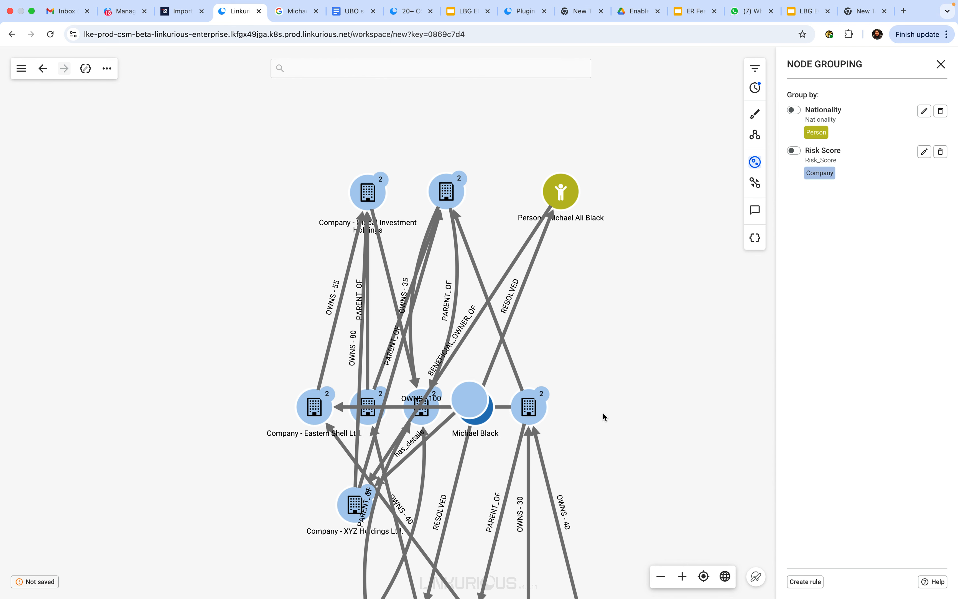
{"action": "left_click_drag", "start_coordinate": [481, 413], "coordinate": [593, 391]}
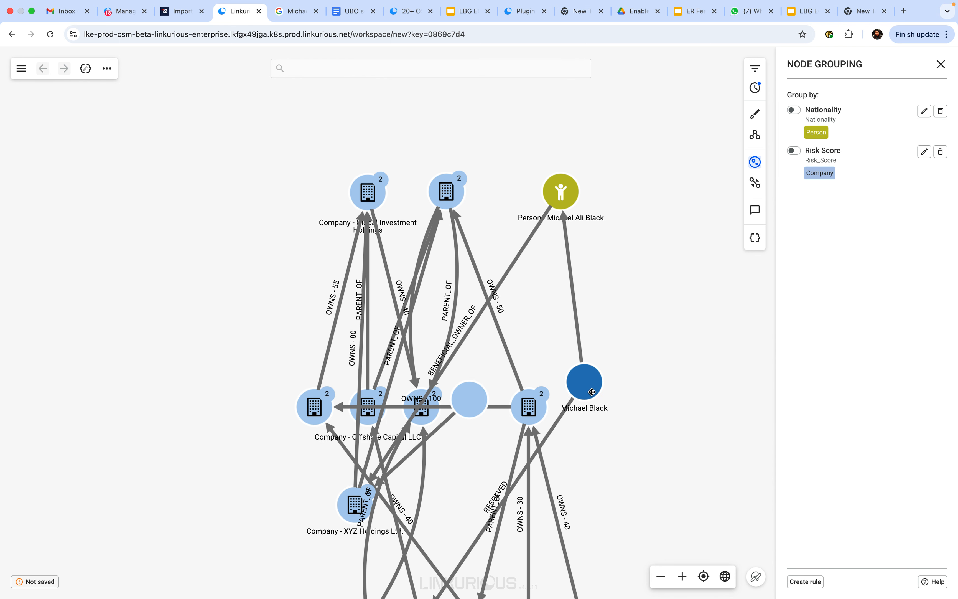
Step: Search the graph for "xyz", select XYZ Holdings Ltd. and move it back above the second level of the hierarchy
{"action": "left_click", "coordinate": [22, 71]}
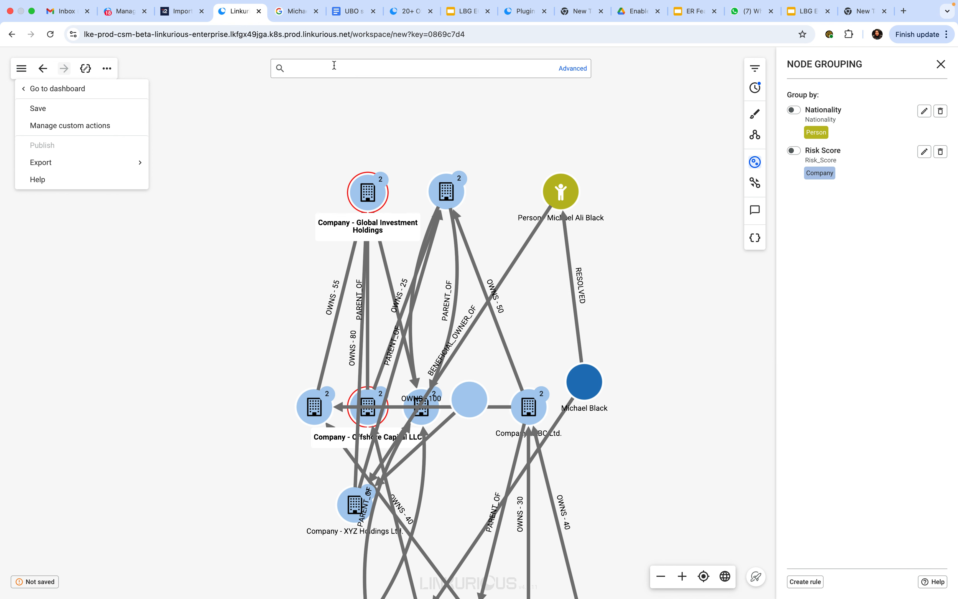
{"action": "left_click", "coordinate": [334, 75]}
{"action": "type", "text": "xyz"}
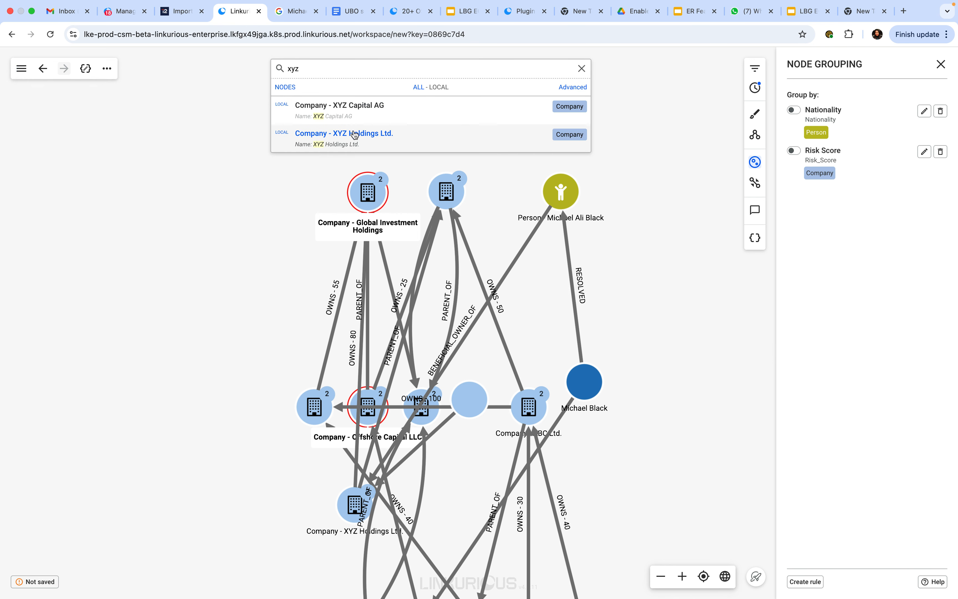
{"action": "left_click", "coordinate": [355, 138]}
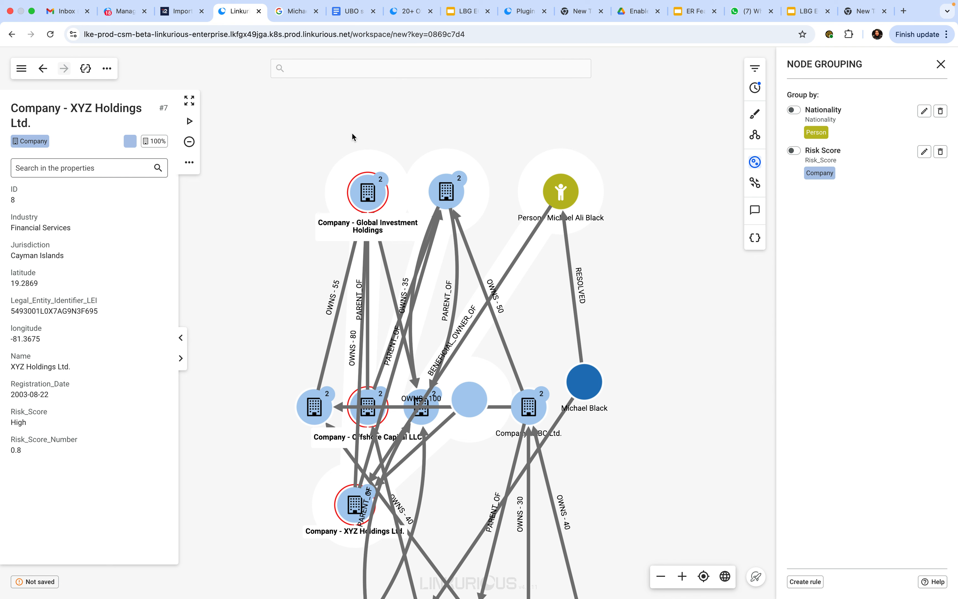
{"action": "left_click_drag", "start_coordinate": [351, 505], "coordinate": [466, 87]}
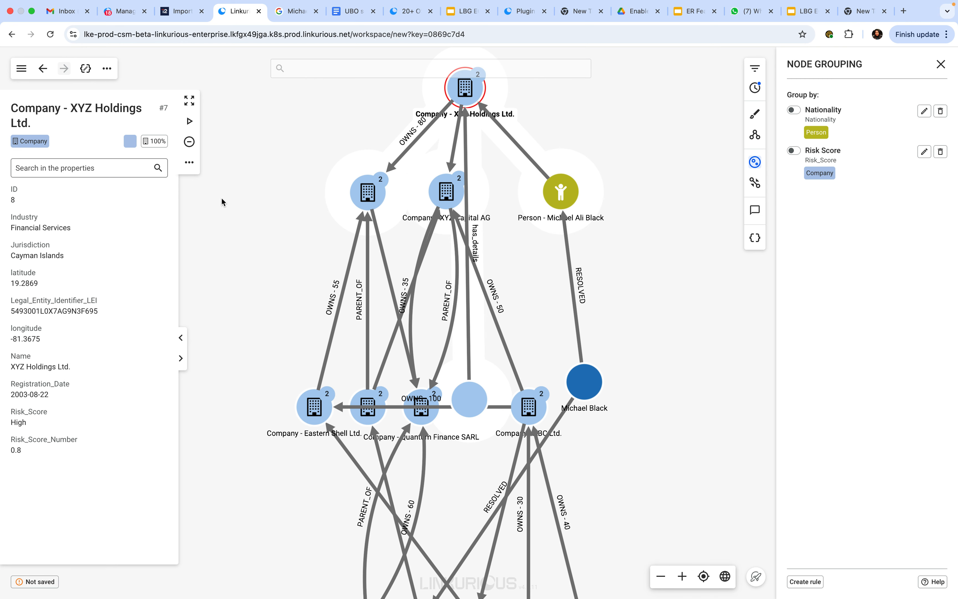
Step: Save the visualization to My visualizations under the name "demo"
{"action": "left_click", "coordinate": [20, 70]}
{"action": "left_click", "coordinate": [38, 109]}
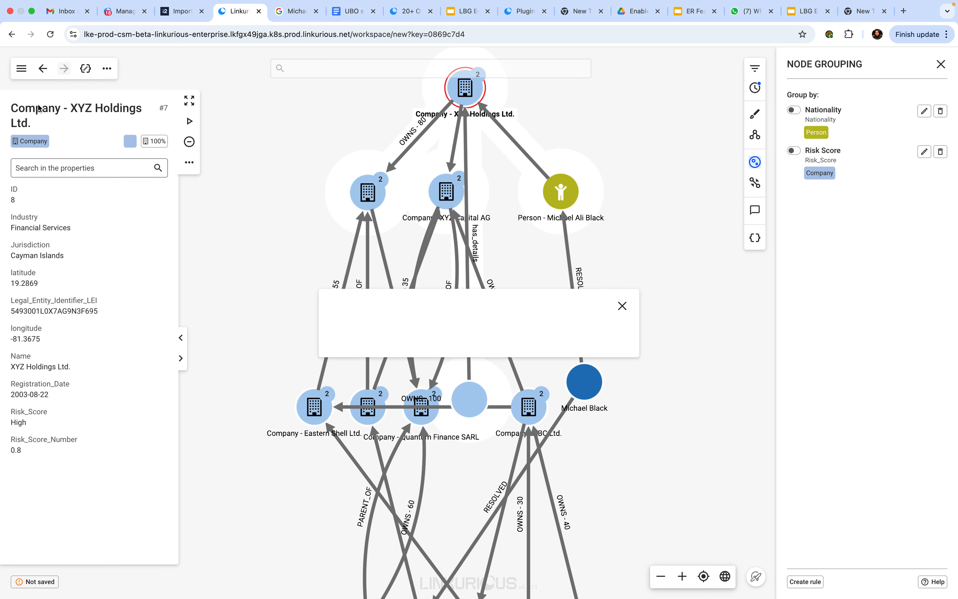
{"action": "left_click", "coordinate": [355, 328]}
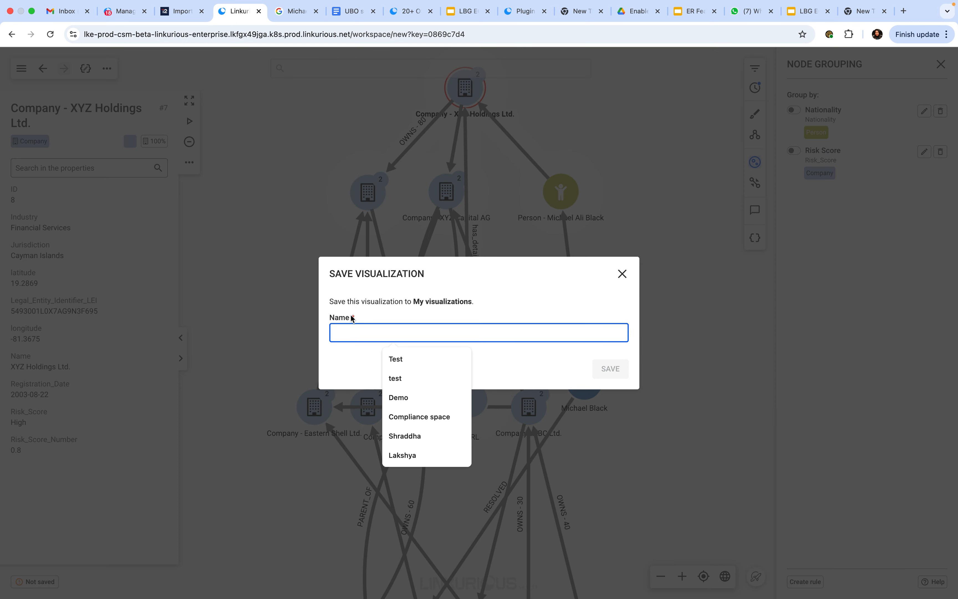
{"action": "type", "text": "demo"}
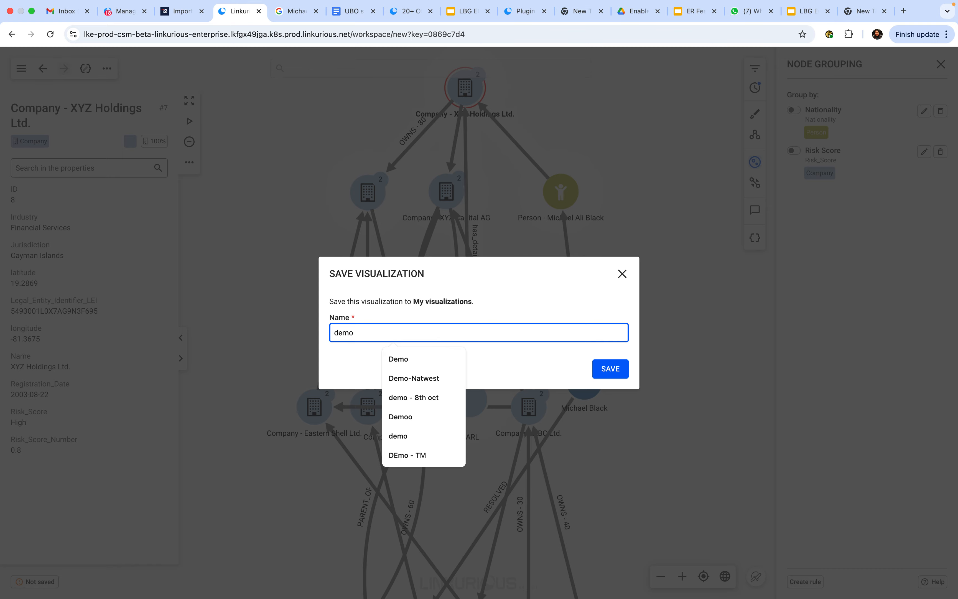
{"action": "left_click", "coordinate": [605, 370]}
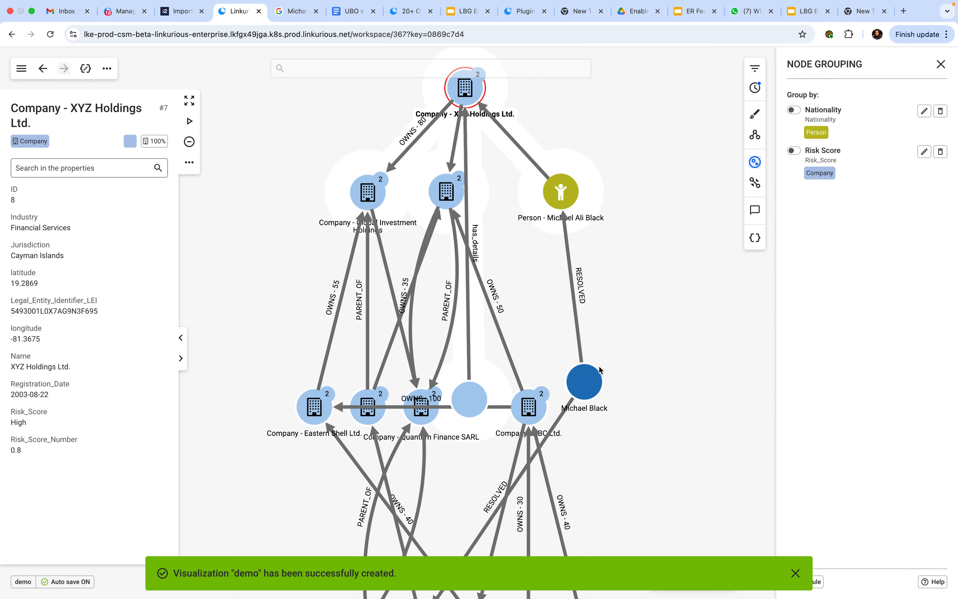
Step: Post the comment "Test" on the visualization, tagging the first suggested colleague
{"action": "left_click", "coordinate": [755, 210]}
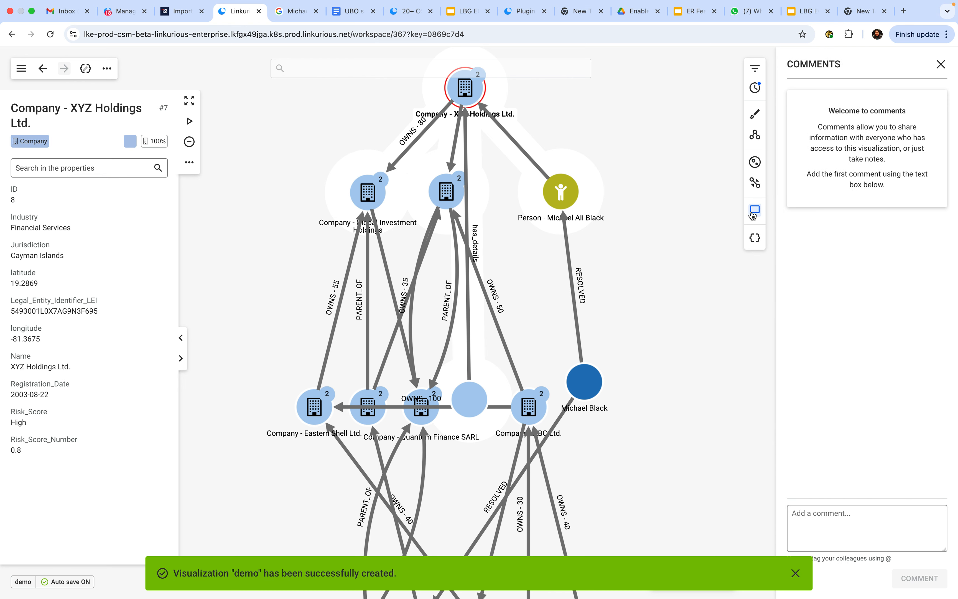
{"action": "left_click", "coordinate": [851, 535]}
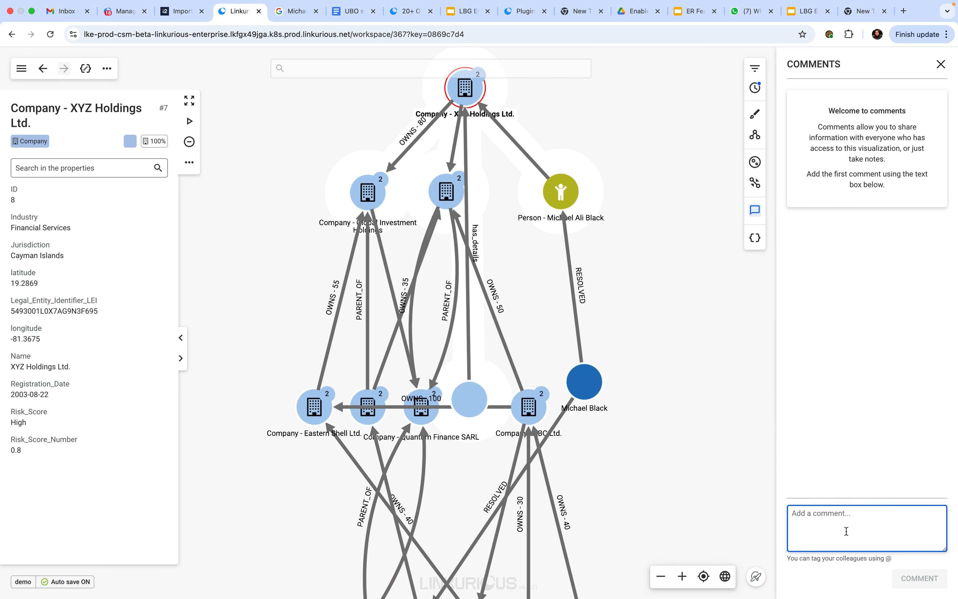
{"action": "type", "text": "Test @an"}
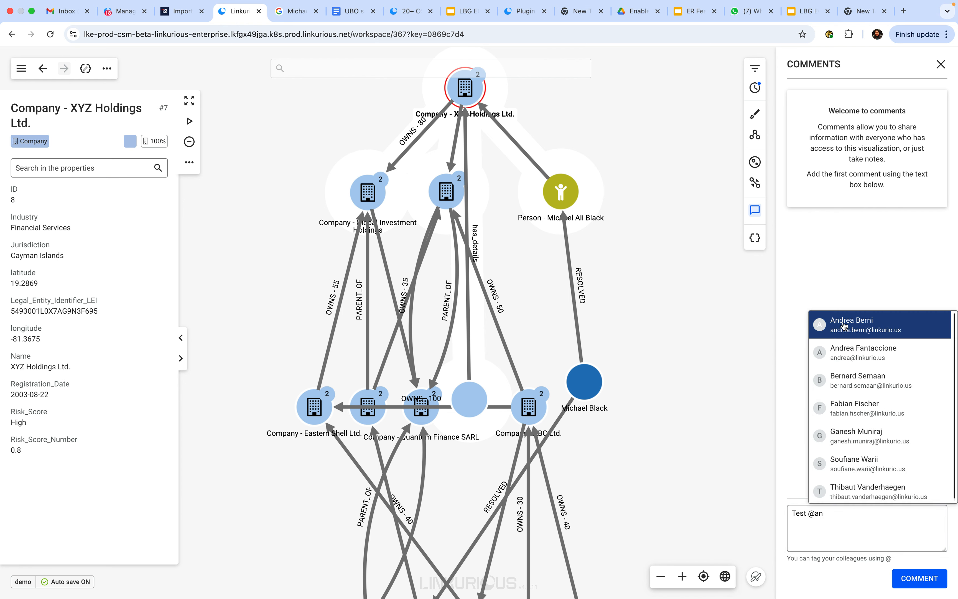
{"action": "left_click", "coordinate": [843, 324]}
{"action": "left_click", "coordinate": [920, 578]}
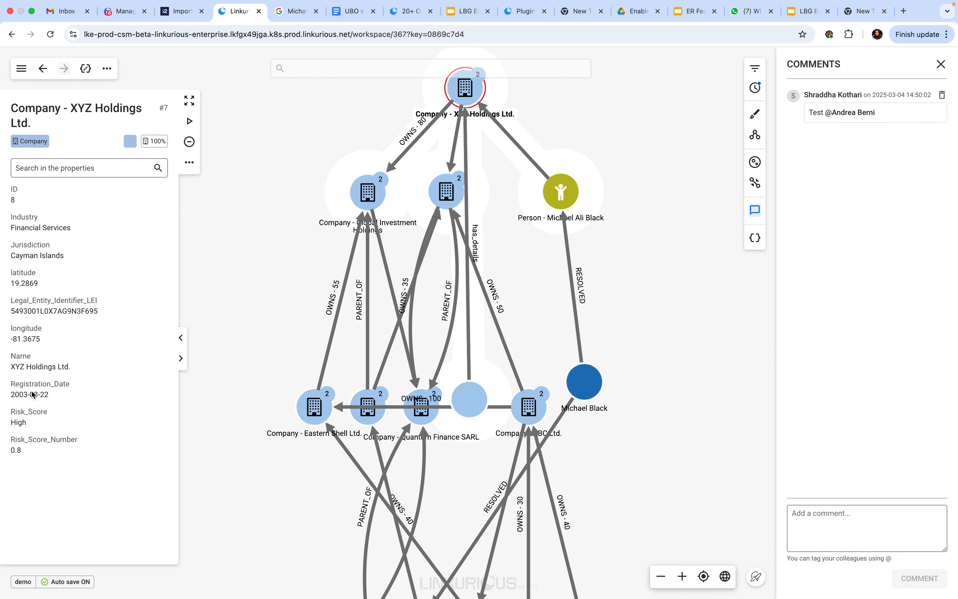
Step: Preview the visualization's full-size image export, check the available download formats and close the export without downloading
{"action": "left_click", "coordinate": [21, 68]}
{"action": "mouse_move", "coordinate": [41, 181]}
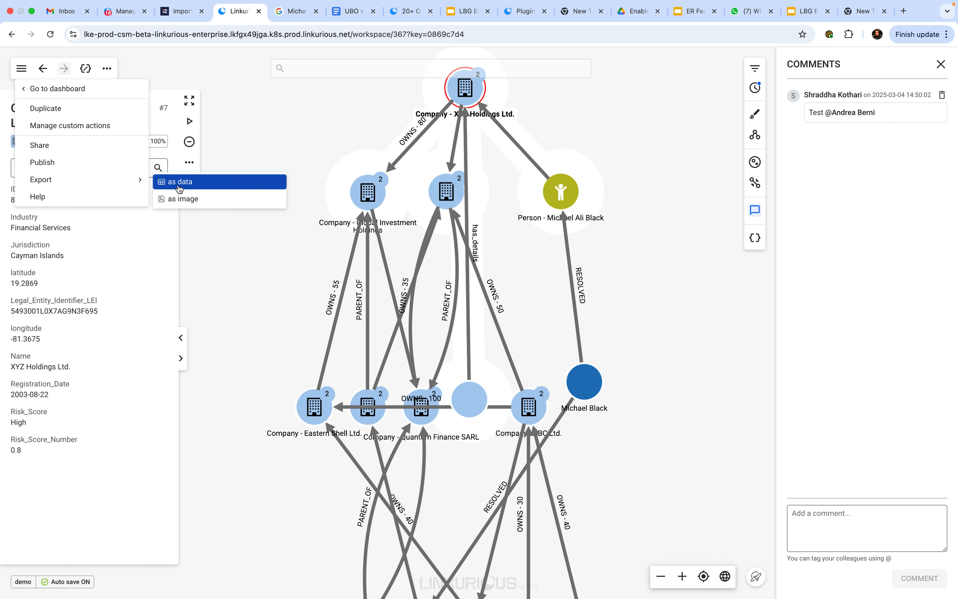
{"action": "left_click", "coordinate": [179, 201]}
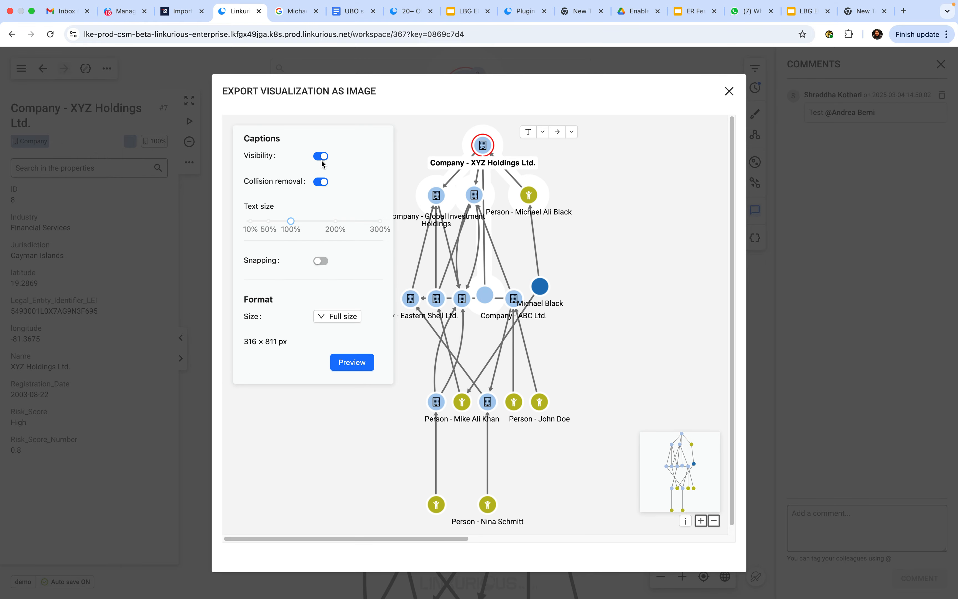
{"action": "left_click", "coordinate": [529, 132]}
{"action": "left_click", "coordinate": [351, 362]}
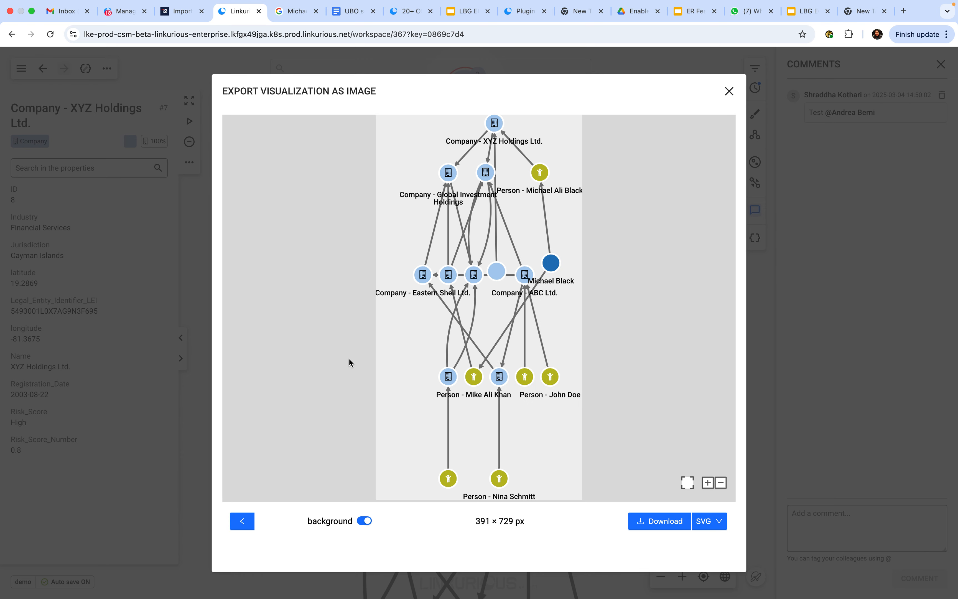
{"action": "left_click", "coordinate": [713, 521]}
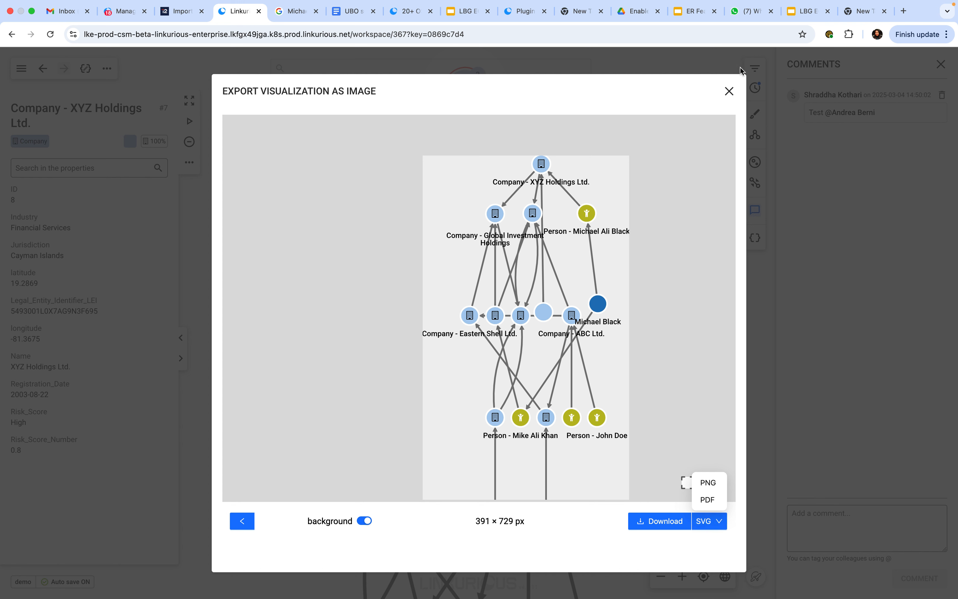
{"action": "left_click", "coordinate": [731, 93]}
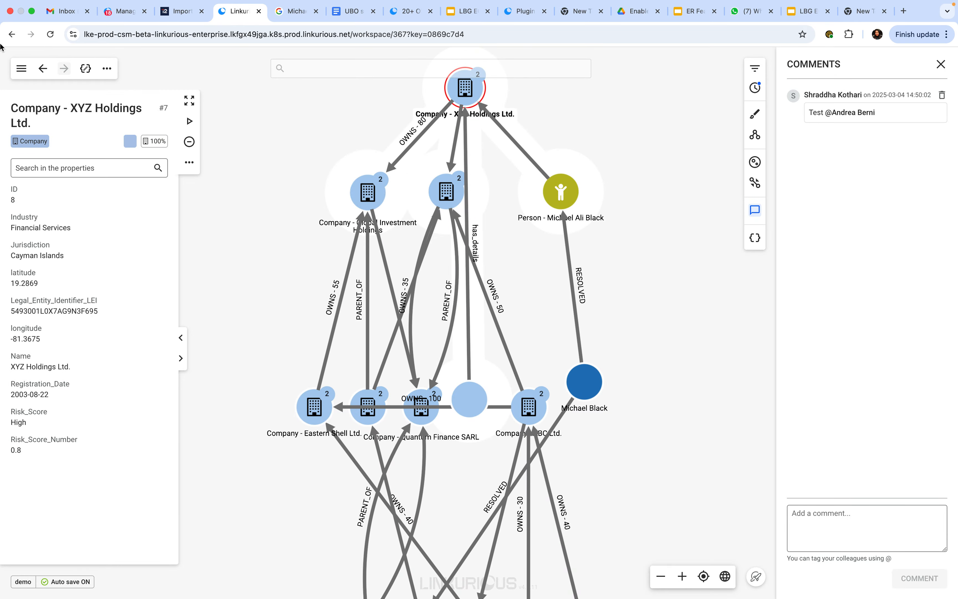
Step: Go to the dashboard and view the visualizations shared in the KYC Team space
{"action": "left_click", "coordinate": [21, 69]}
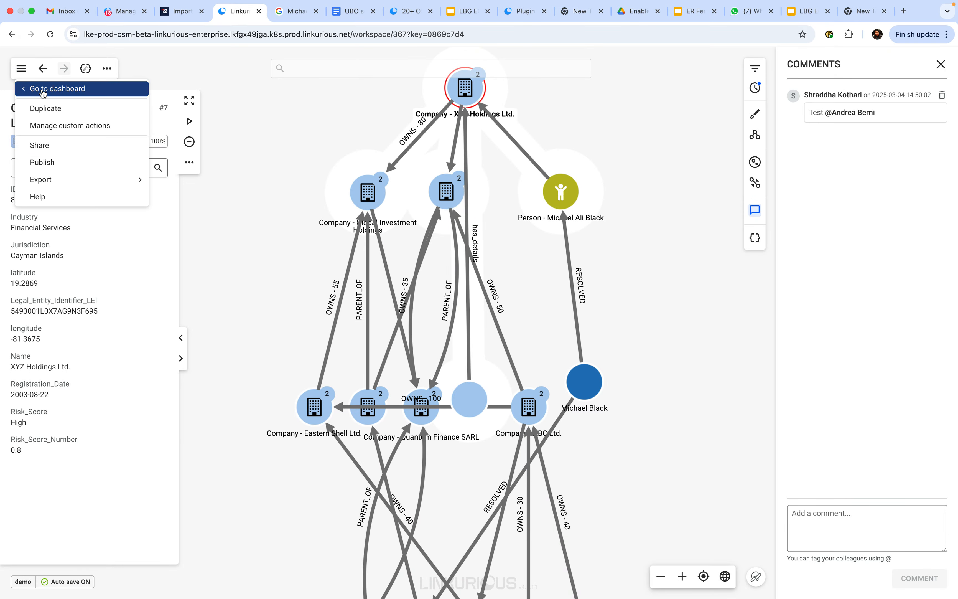
{"action": "left_click", "coordinate": [42, 89]}
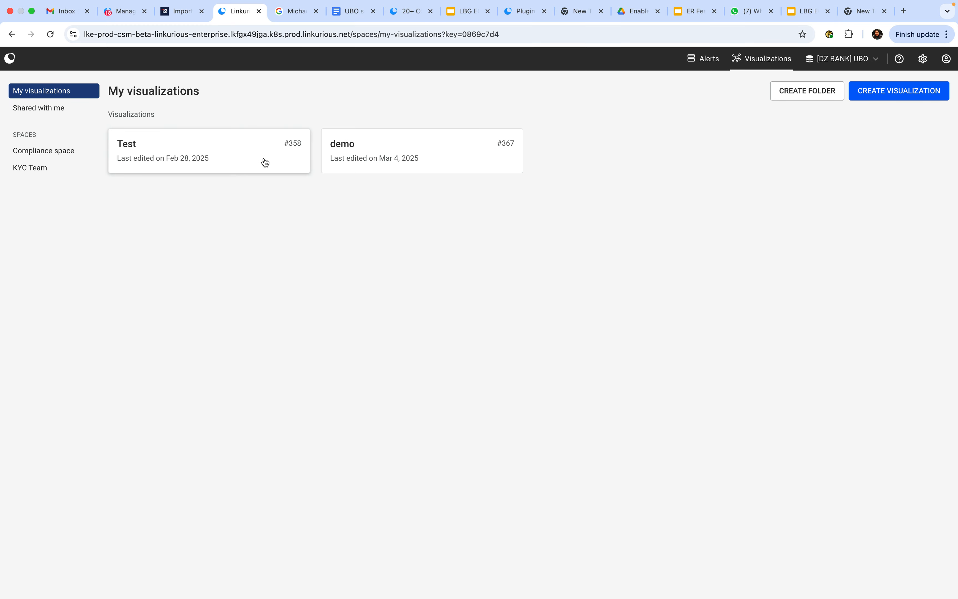
{"action": "left_click", "coordinate": [49, 154]}
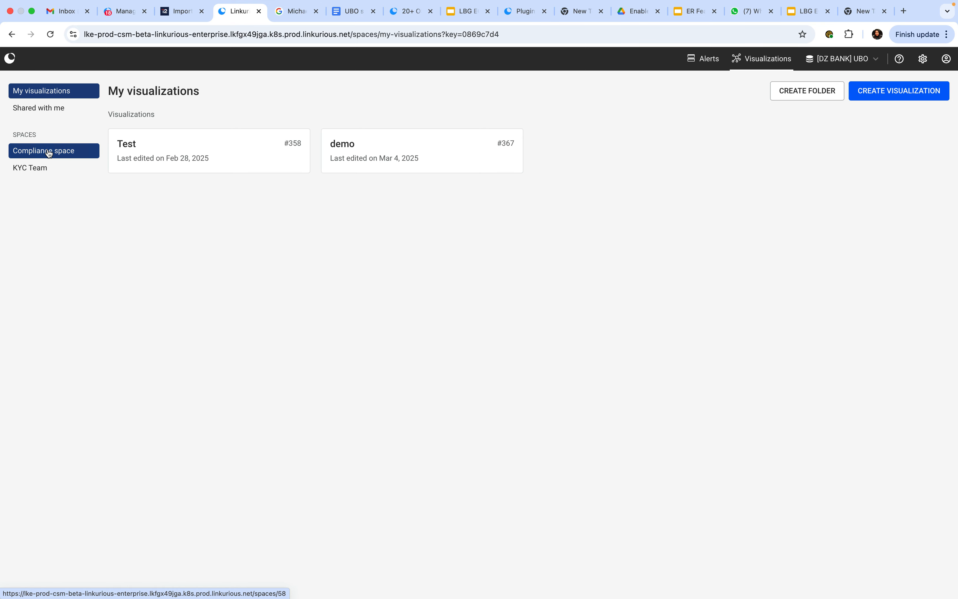
{"action": "left_click", "coordinate": [48, 170]}
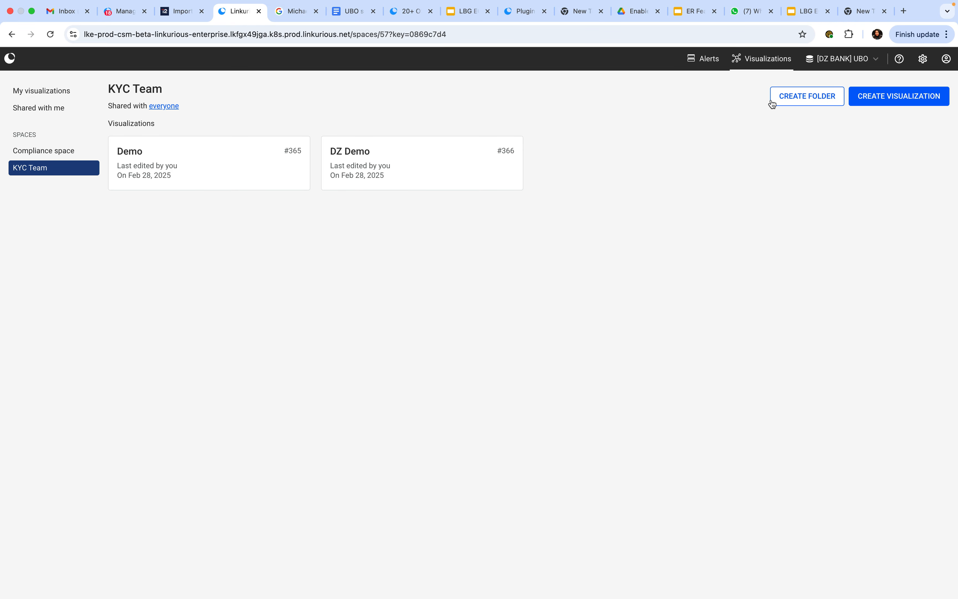
Step: Open the Risky companies alert from the alerts dashboard, examine its target, models and case attributes query, and return to the dashboard
{"action": "left_click", "coordinate": [705, 63]}
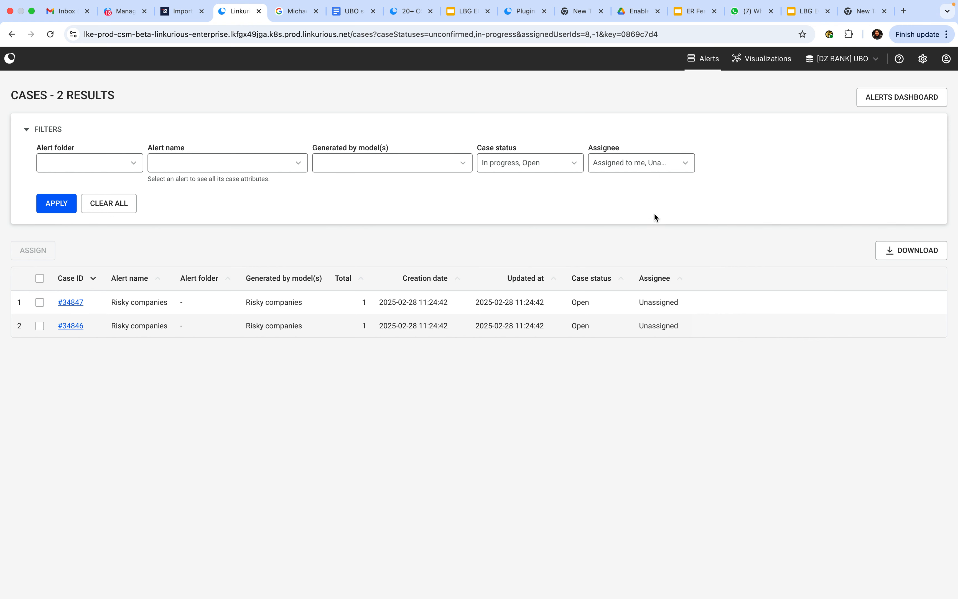
{"action": "left_click", "coordinate": [899, 98]}
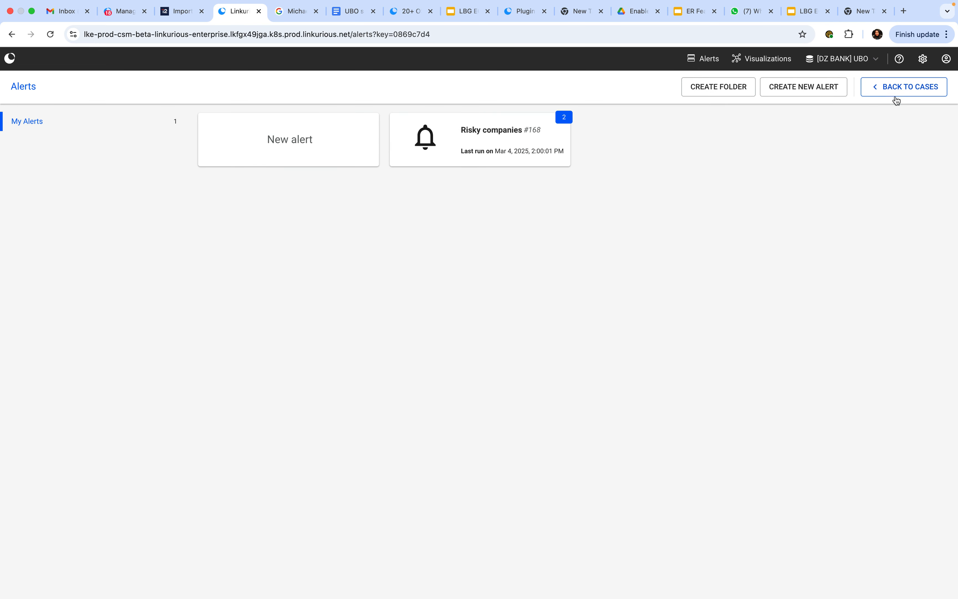
{"action": "left_click", "coordinate": [506, 143]}
{"action": "left_click", "coordinate": [598, 86]}
{"action": "scroll", "coordinate": [551, 306], "scroll_direction": "down", "scroll_amount": 2}
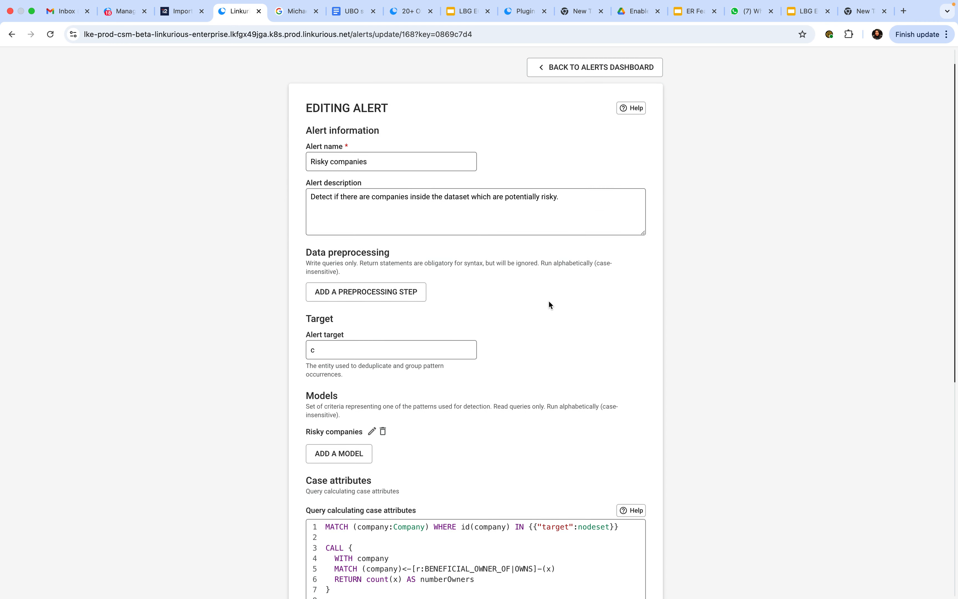
{"action": "scroll", "coordinate": [548, 299], "scroll_direction": "down", "scroll_amount": 1}
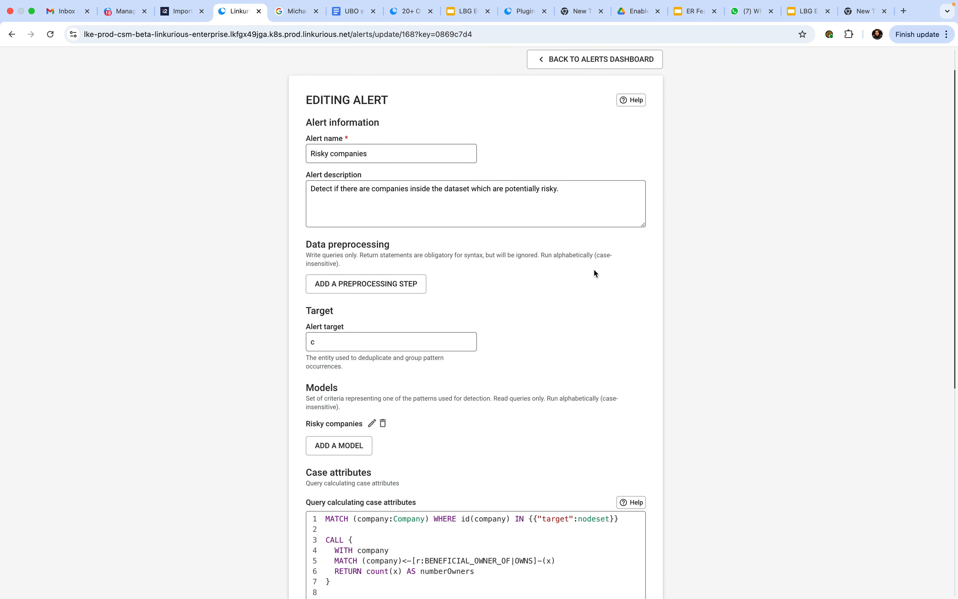
{"action": "scroll", "coordinate": [571, 270], "scroll_direction": "down", "scroll_amount": 3}
{"action": "scroll", "coordinate": [570, 270], "scroll_direction": "up", "scroll_amount": 5}
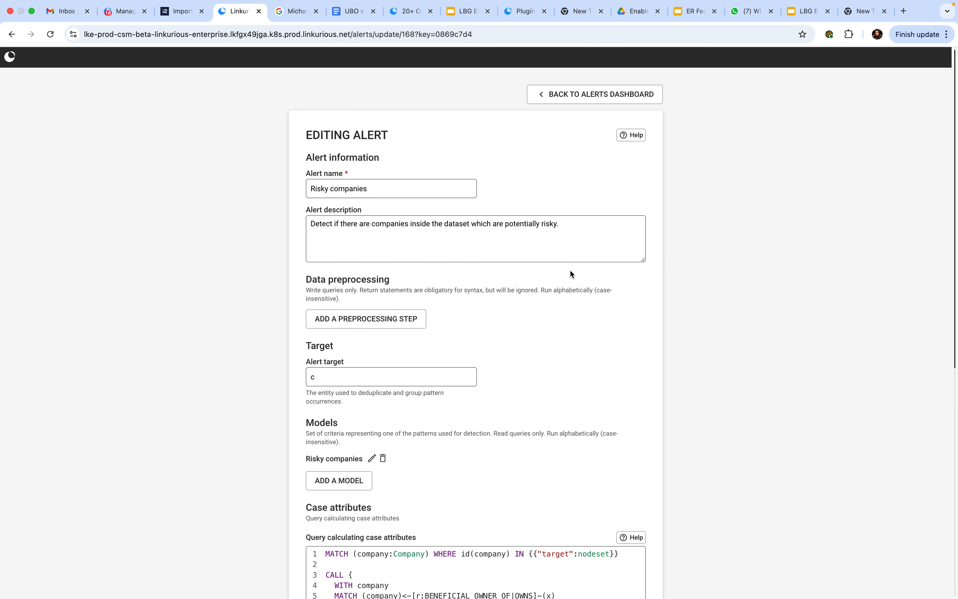
{"action": "left_click", "coordinate": [570, 95]}
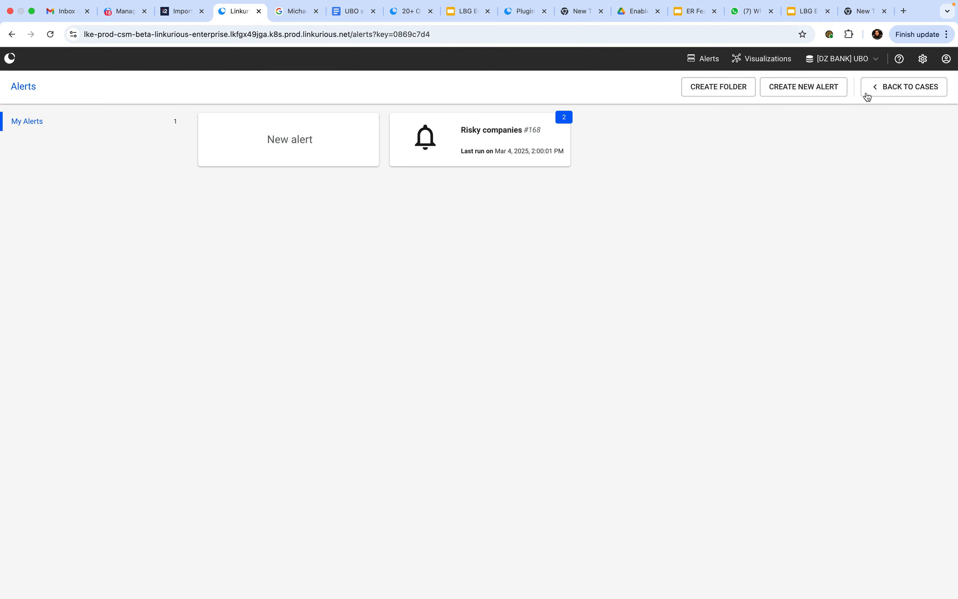
Step: Return to the cases list and open the first Risky companies case for investigation
{"action": "left_click", "coordinate": [896, 90]}
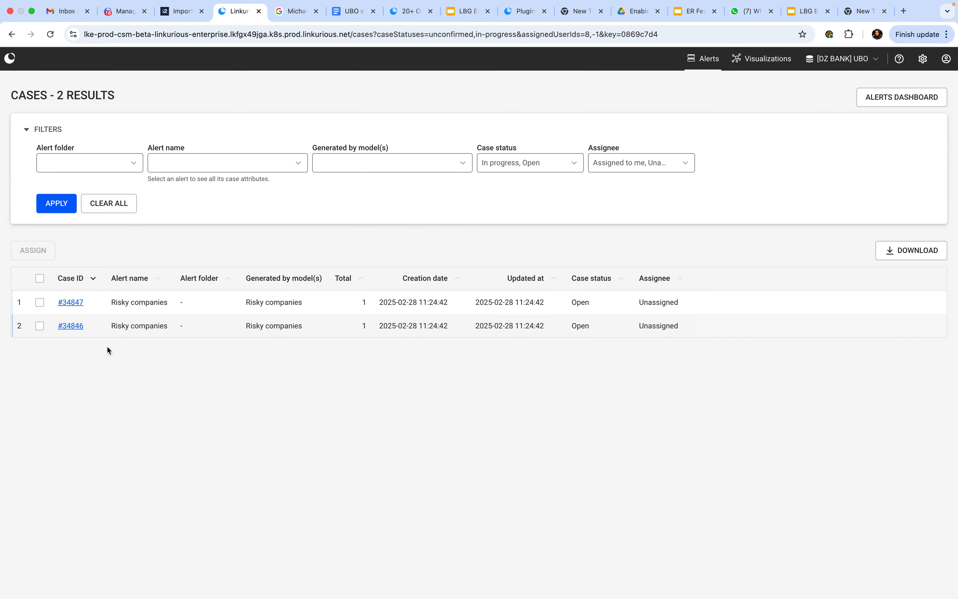
{"action": "left_click", "coordinate": [87, 302]}
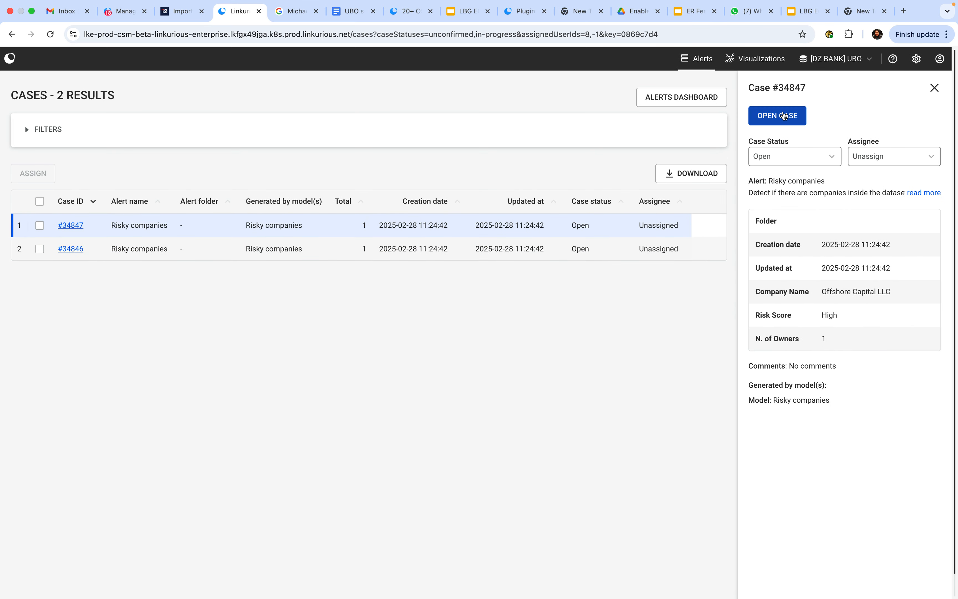
{"action": "left_click", "coordinate": [785, 115]}
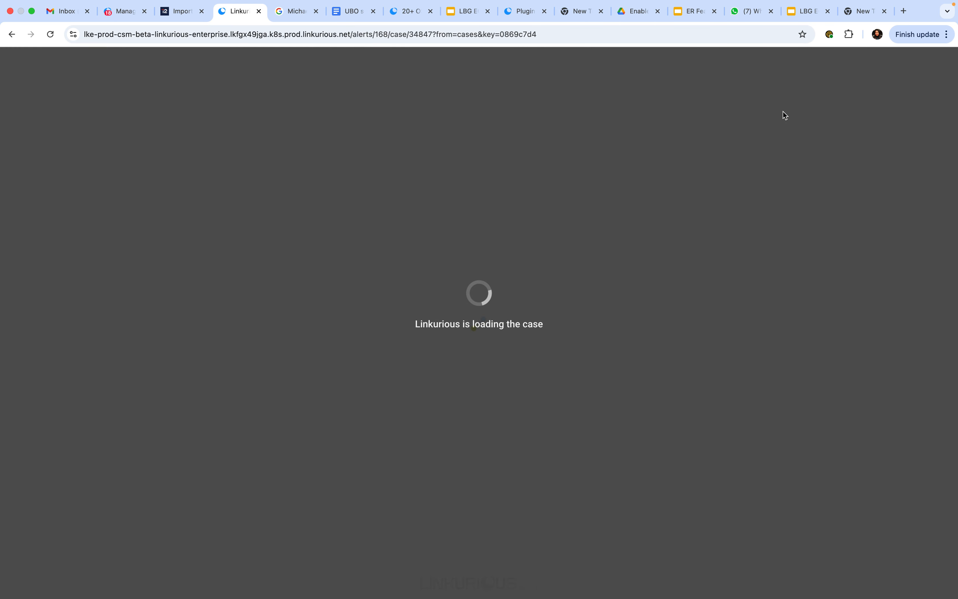